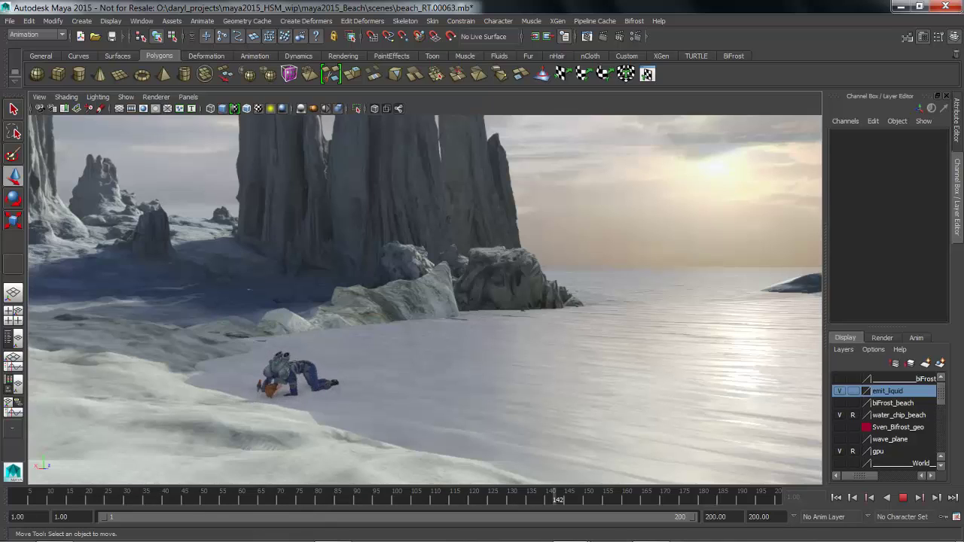
Step: Stop the animation playback and return to the first frame of the playback range
click(903, 497)
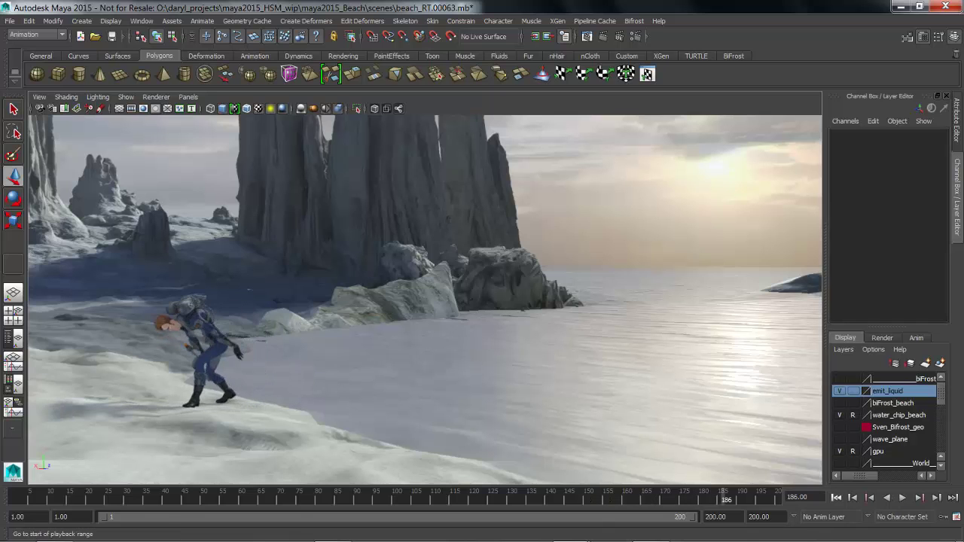
click(836, 497)
mouse_move(422, 301)
alt+mouse_down()
mouse_move(481, 320)
mouse_move(416, 297)
alt+mouse_up()
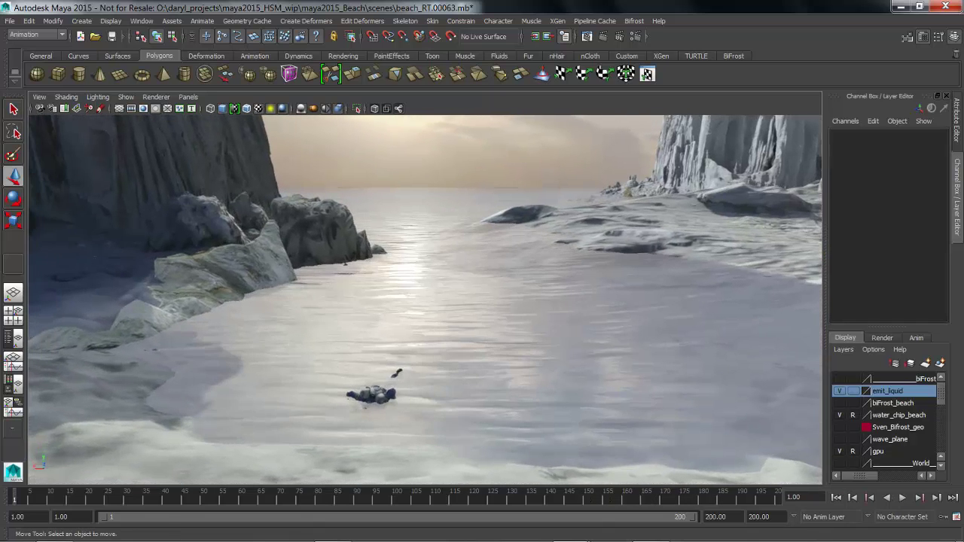
Step: Show the biFrost_beach display layer and hide the water_chip_beach layer
alt+middle_drag(416, 297, 449, 292)
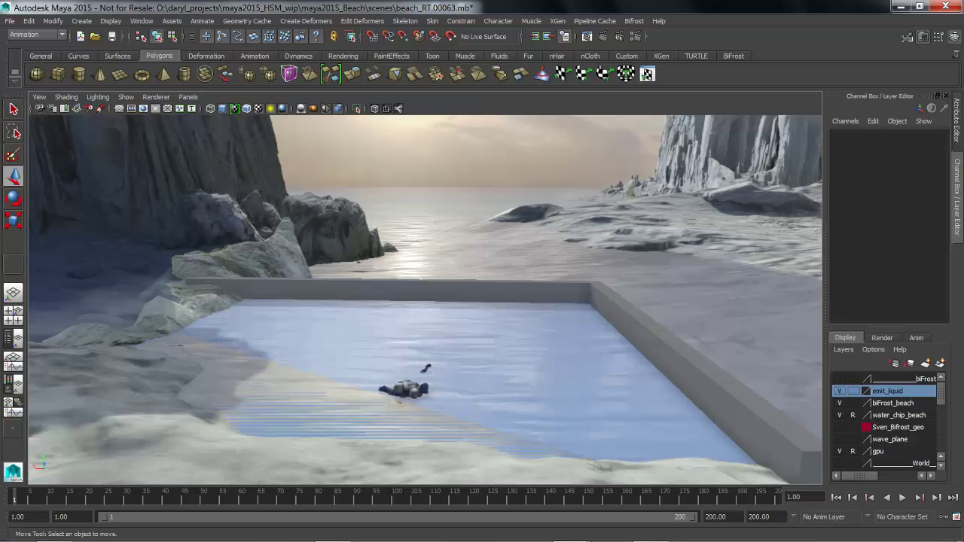
click(839, 415)
alt+drag(422, 301, 437, 330)
Step: Select the emitFluid_beach mesh and create a Bifrost liquid from it
click(468, 262)
alt+drag(468, 262, 393, 243)
click(441, 294)
scroll(396, 293, up, 1)
key(ctrl+z)
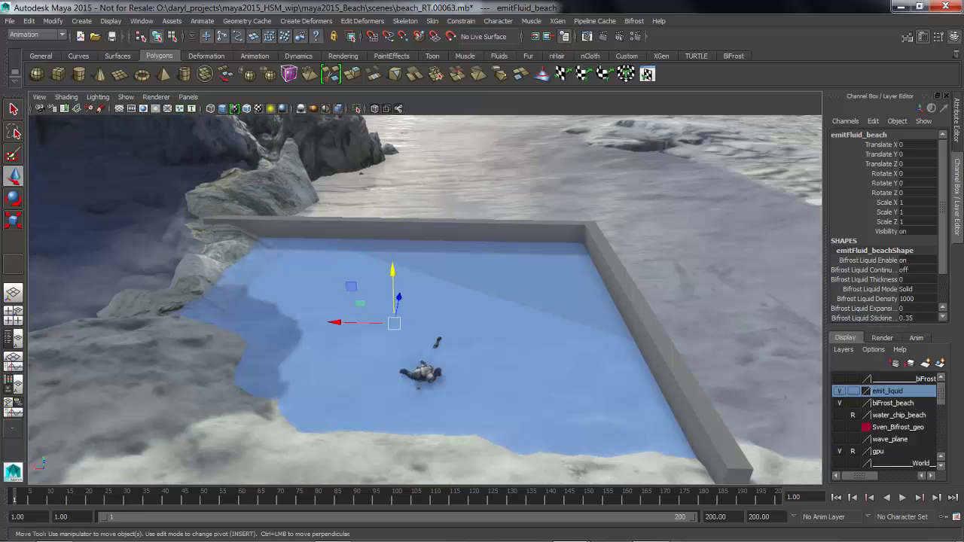
click(634, 20)
click(655, 38)
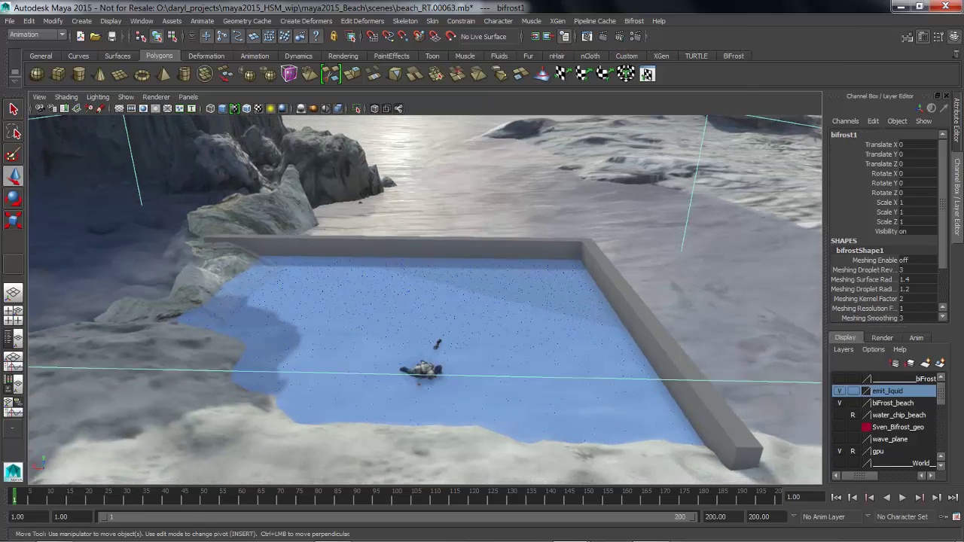
Step: Set the Master Voxel Size of the bifrostLiquidContainer1 node to 0.150
key(ctrl+a)
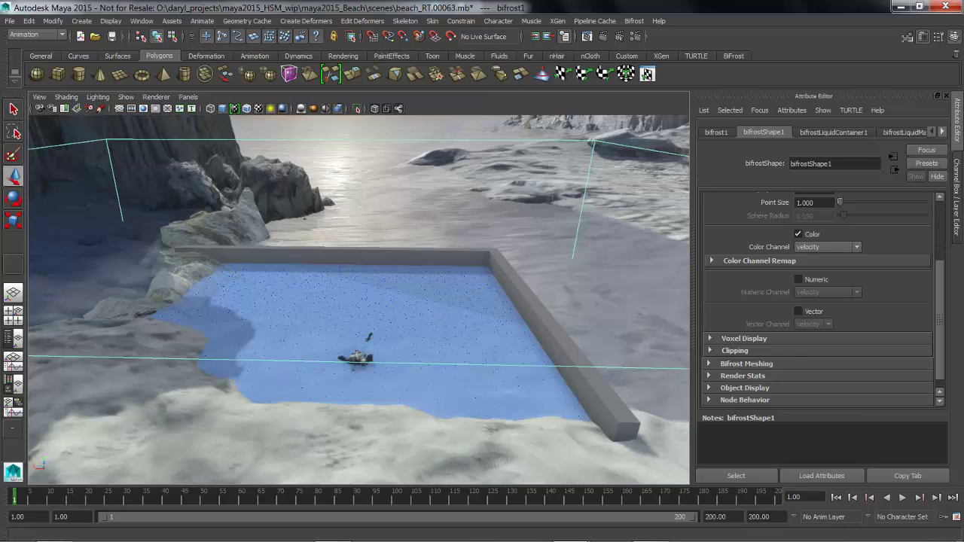
scroll(818, 299, up, 3)
click(832, 131)
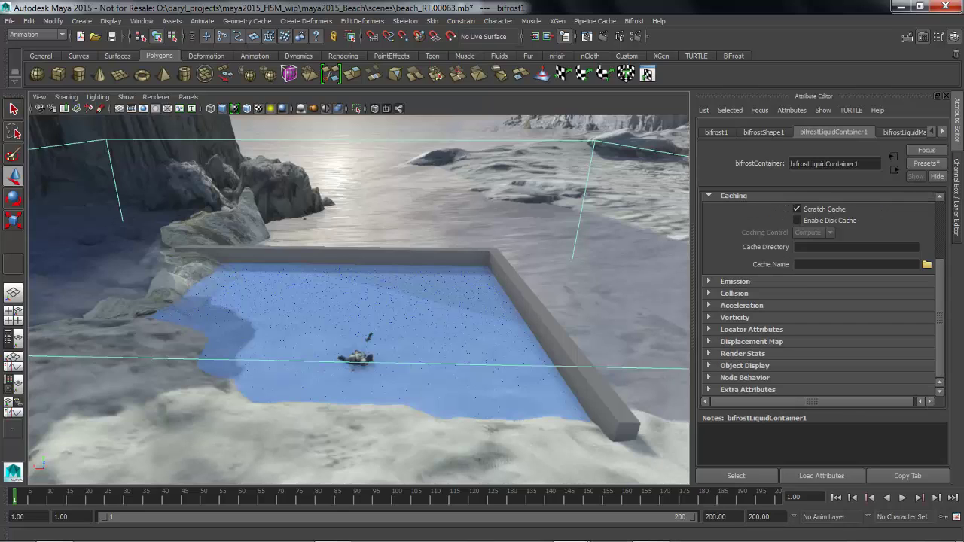
scroll(819, 300, up, 3)
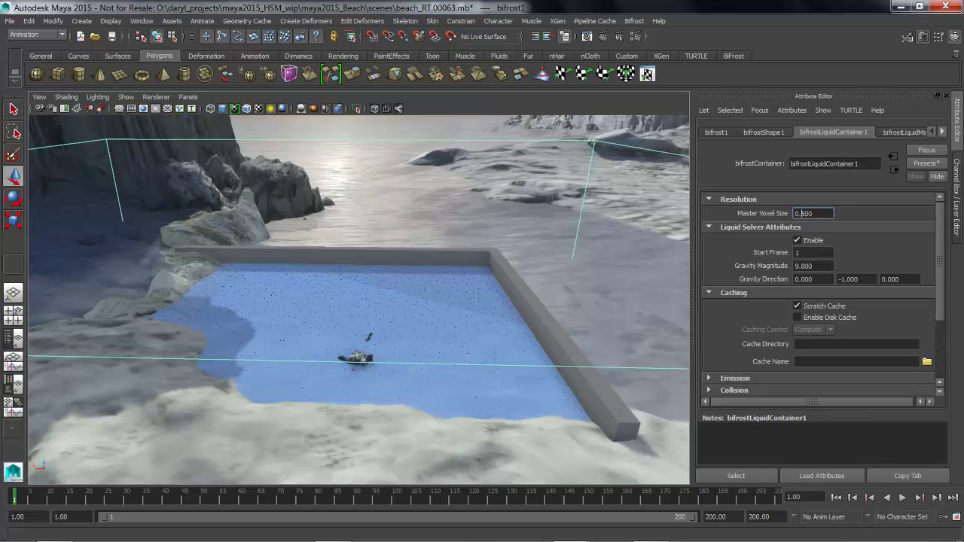
key(Return)
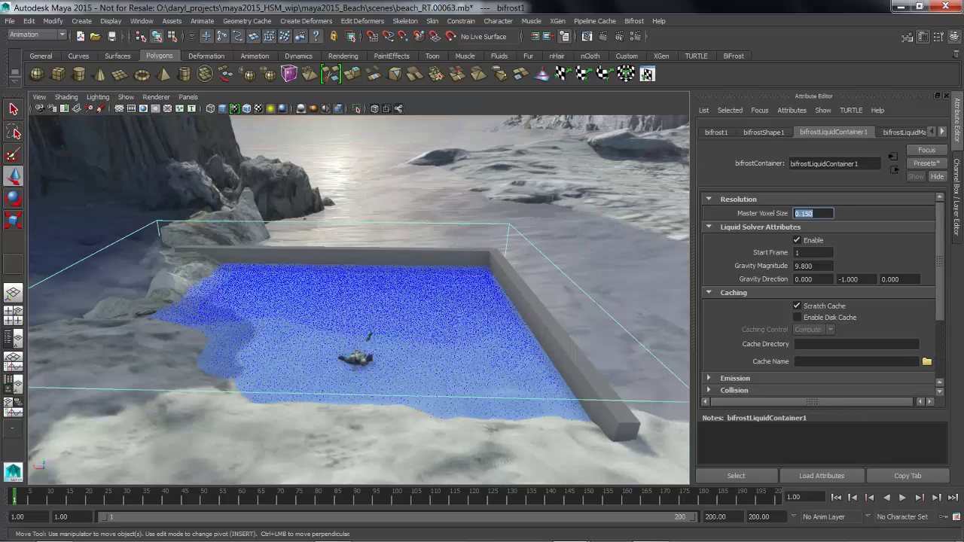
Step: Add the container_beach mesh to the Bifrost liquid as a collider
scroll(359, 299, up, 1)
alt+middle_drag(362, 316, 326, 323)
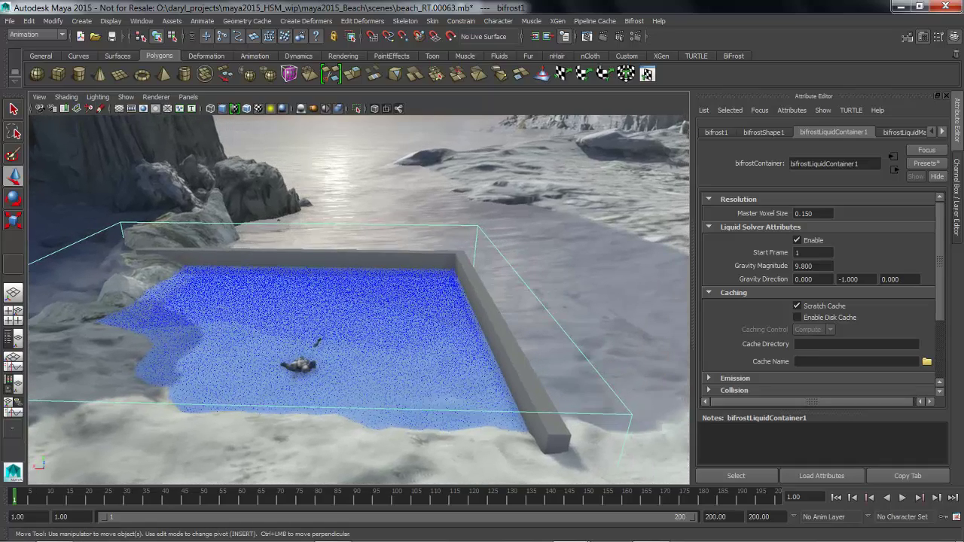
shift+click(499, 331)
alt+drag(354, 301, 361, 350)
alt+right_drag(362, 350, 302, 346)
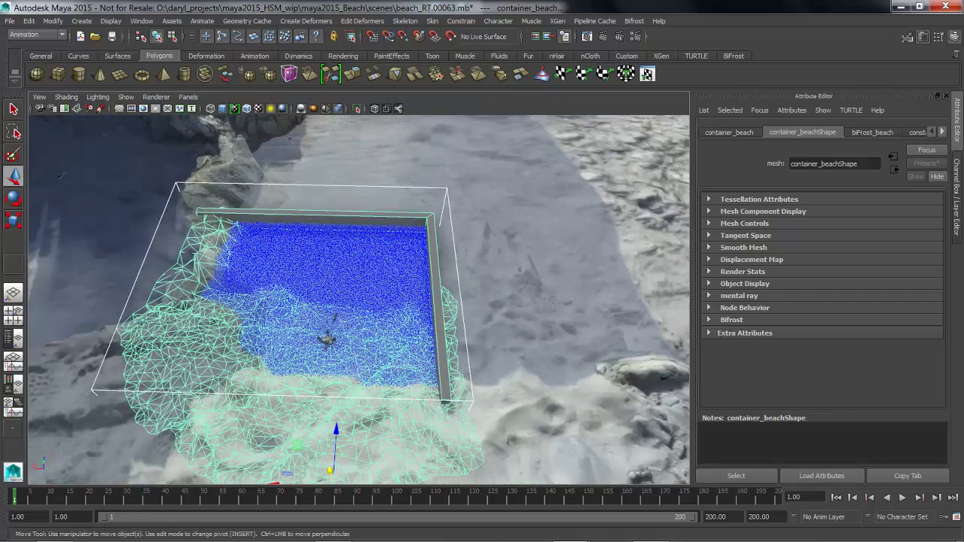
alt+drag(331, 339, 338, 282)
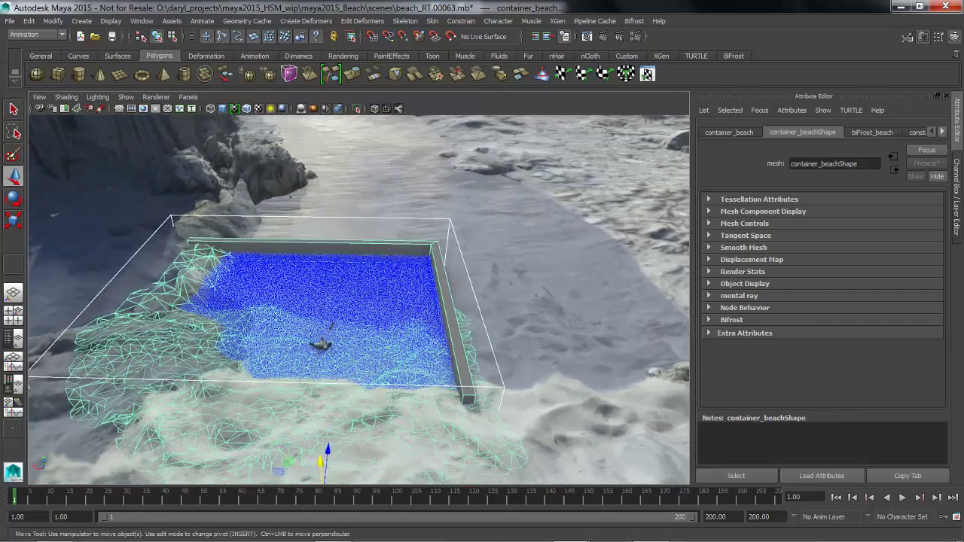
click(634, 21)
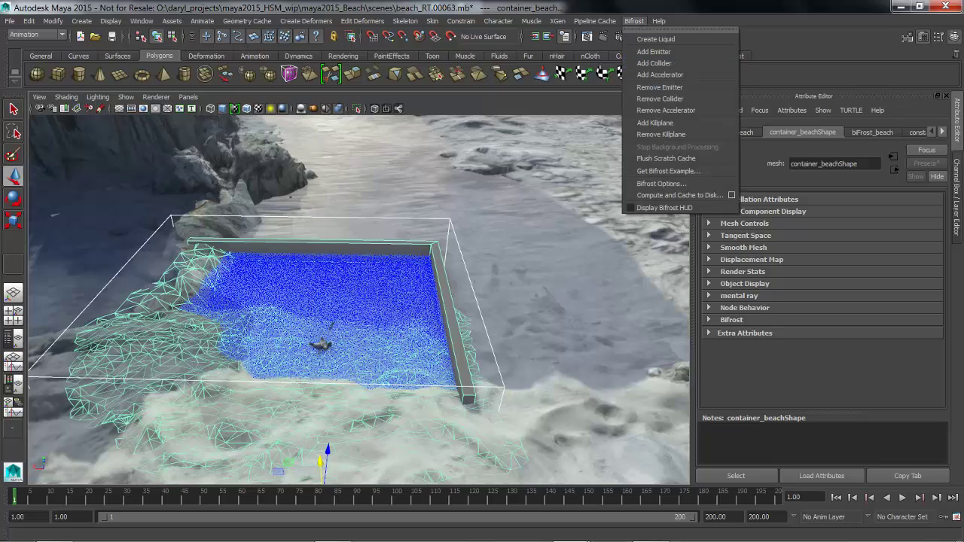
click(654, 63)
Step: Bring up the Outliner beside the viewport and add Sven_biFrost as a collider for the bifrost1 liquid
alt+drag(527, 211, 452, 184)
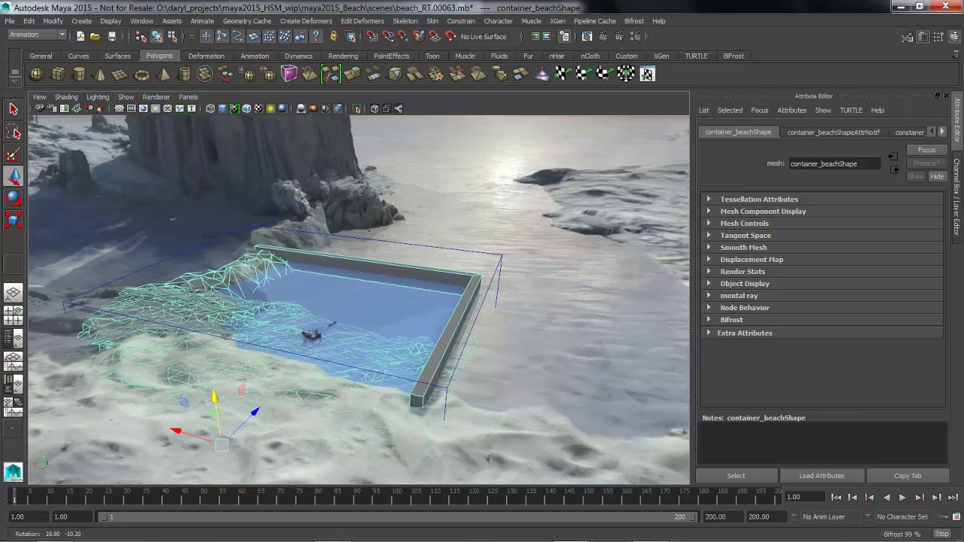
alt+middle_drag(450, 185, 471, 221)
key(space)
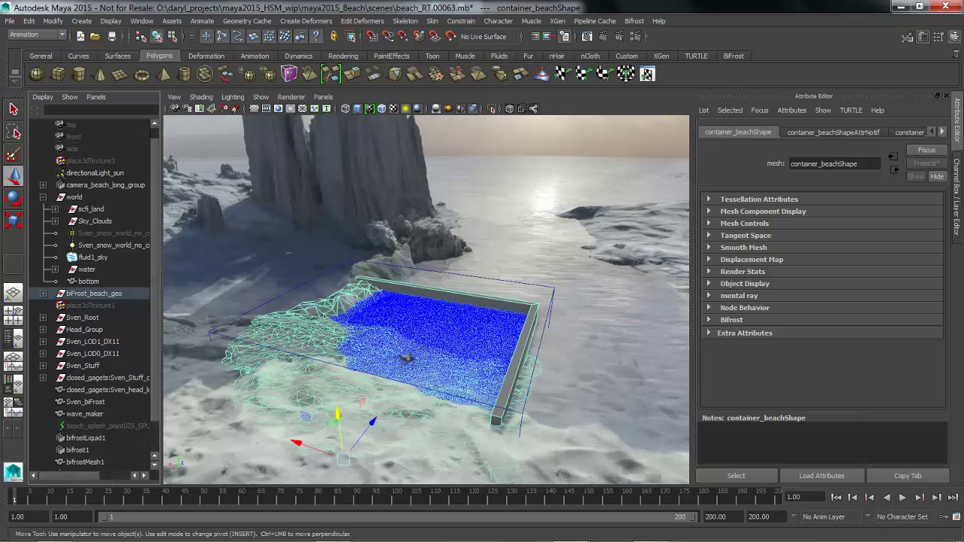
scroll(94, 296, down, 1)
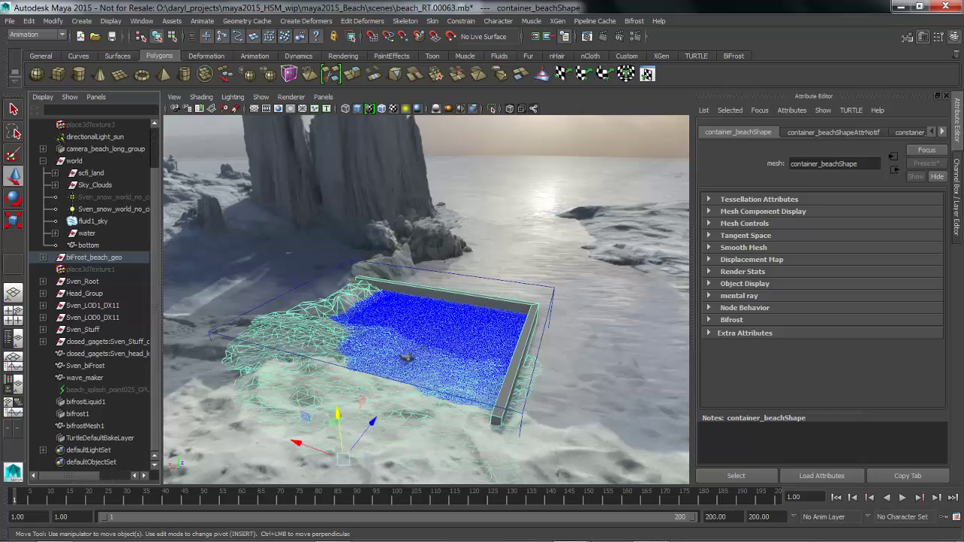
click(86, 366)
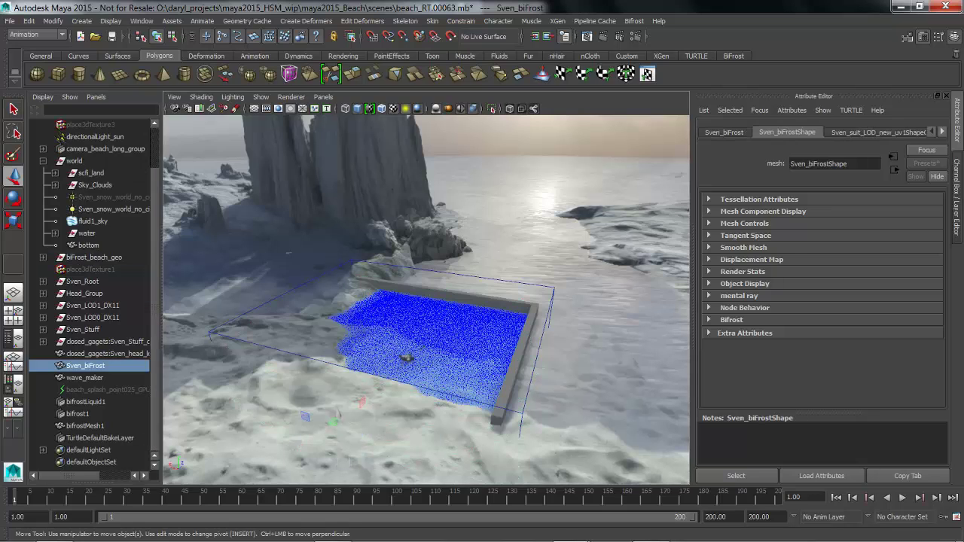
alt+drag(407, 339, 436, 316)
alt+right_drag(436, 317, 489, 323)
ctrl+click(78, 413)
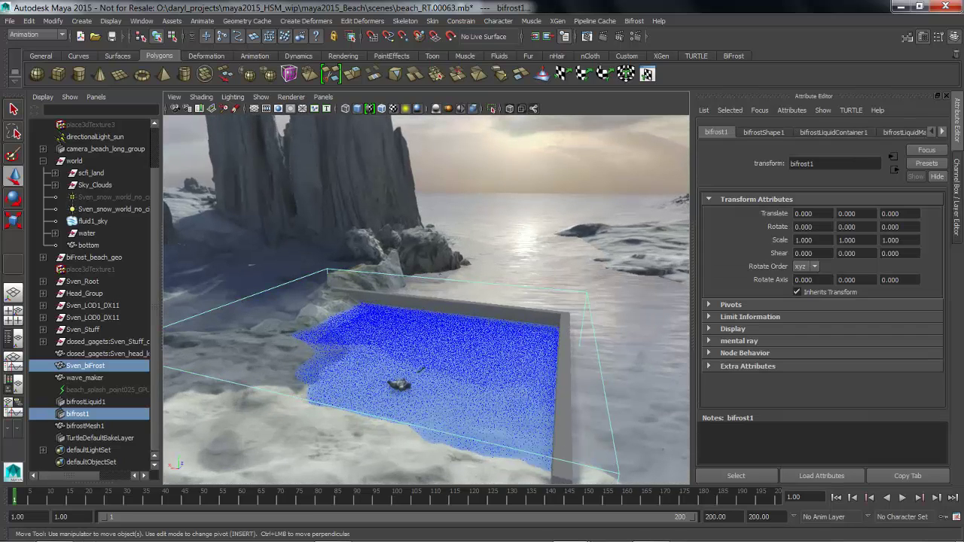
click(634, 20)
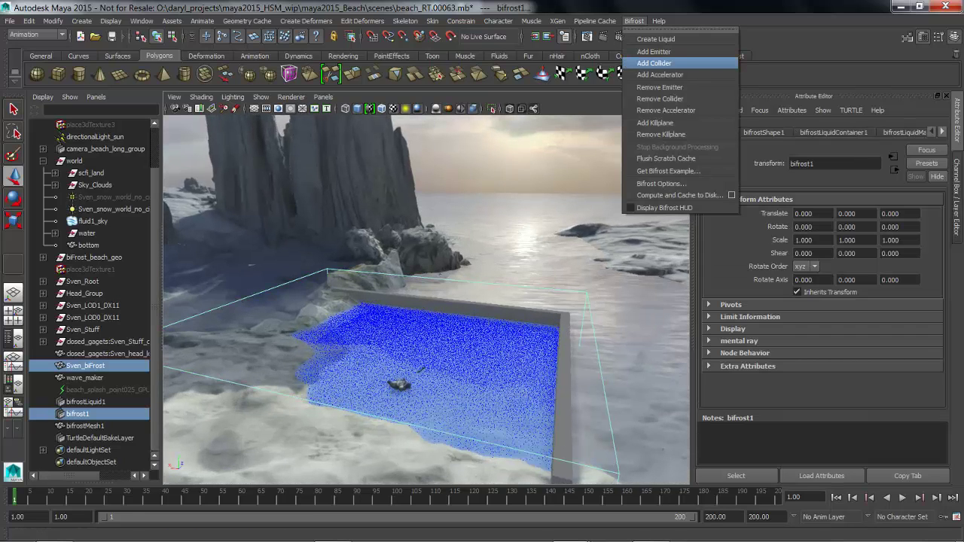
click(653, 63)
Step: Return to the single perspective view without the Outliner and hide the Attribute Editor
alt+drag(452, 324, 433, 324)
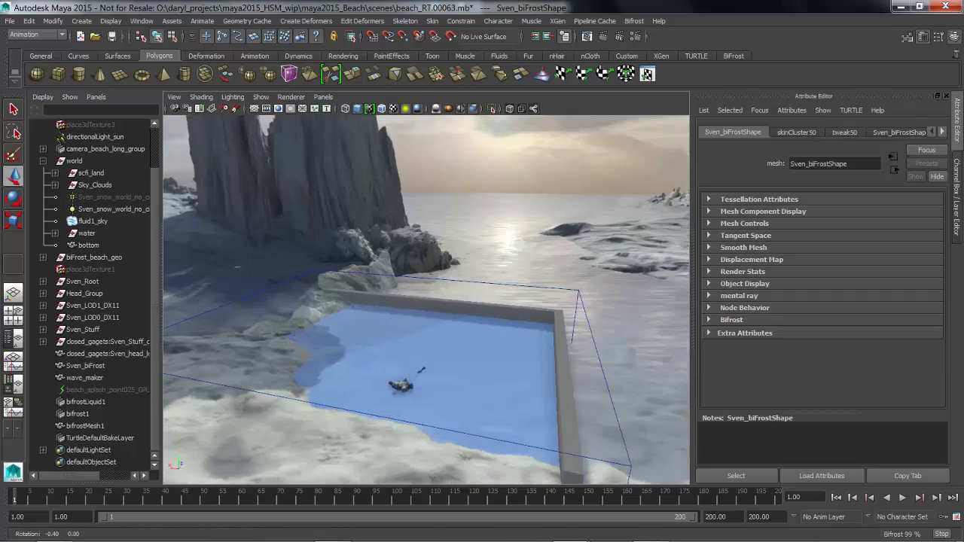
alt+right_drag(433, 323, 391, 324)
alt+drag(391, 323, 369, 327)
alt+middle_drag(421, 331, 376, 301)
alt+drag(376, 301, 339, 307)
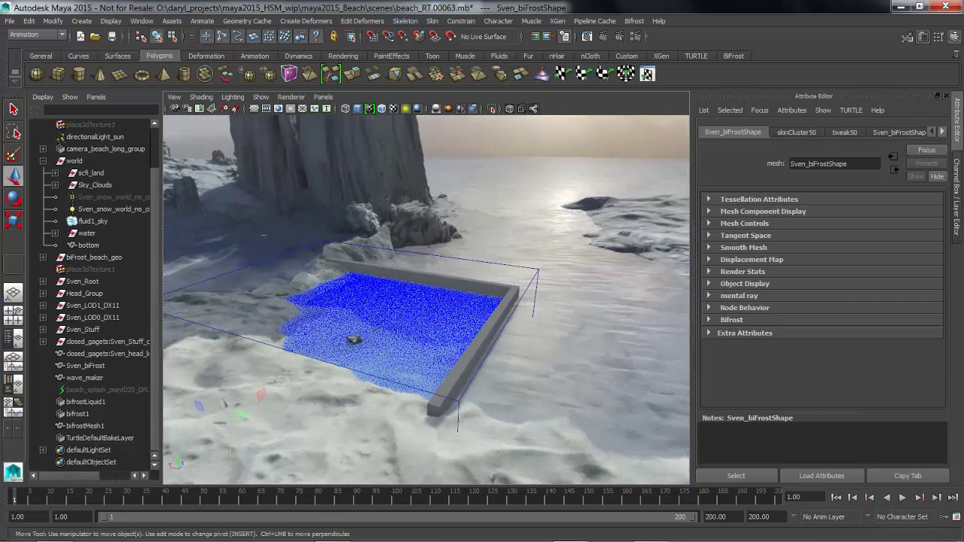
key(space)
click(957, 120)
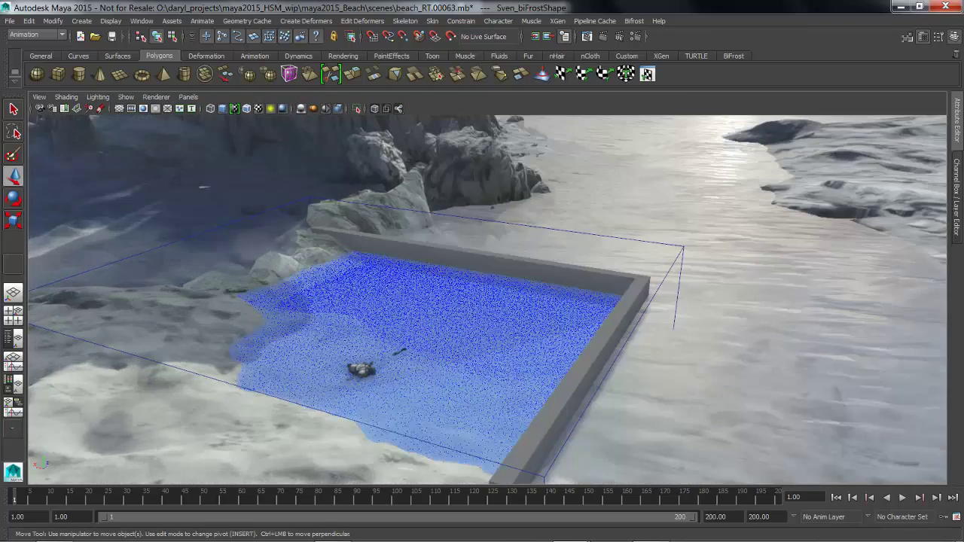
Step: Select the bifrost1 liquid and add a Bifrost killplane to it
alt+middle_drag(481, 346, 474, 271)
mouse_move(475, 271)
alt+mouse_down()
mouse_move(476, 252)
mouse_move(486, 275)
alt+mouse_up()
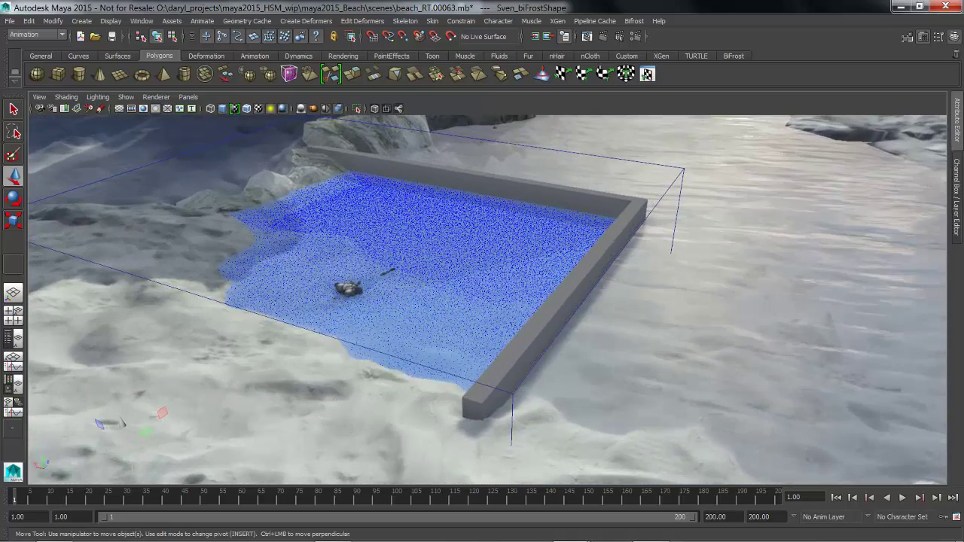
alt+middle_drag(482, 301, 489, 308)
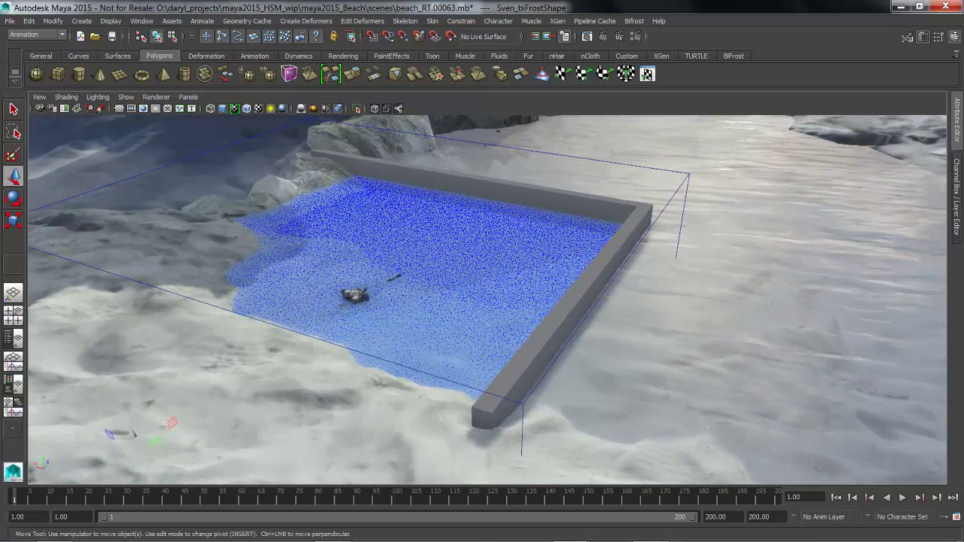
alt+drag(481, 301, 437, 264)
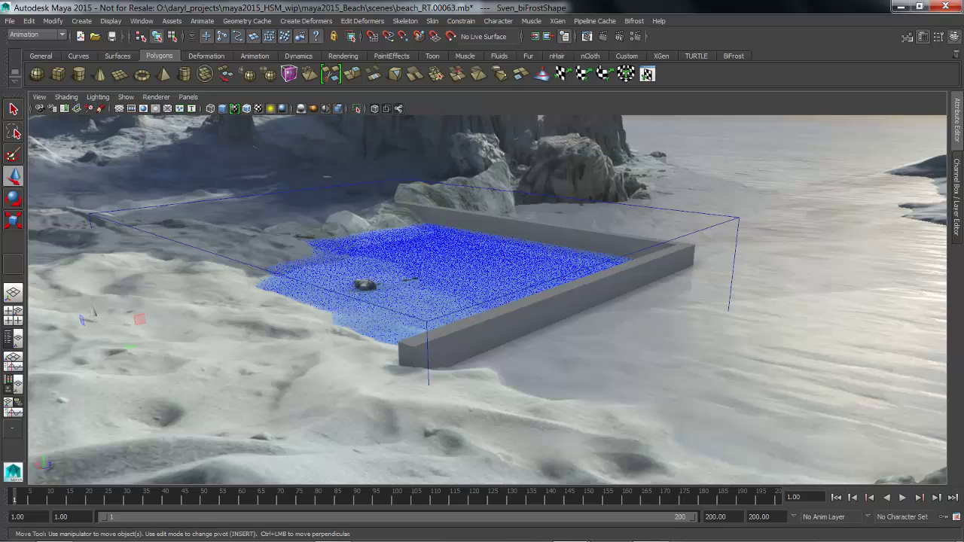
alt+right_drag(482, 301, 471, 301)
key(Up)
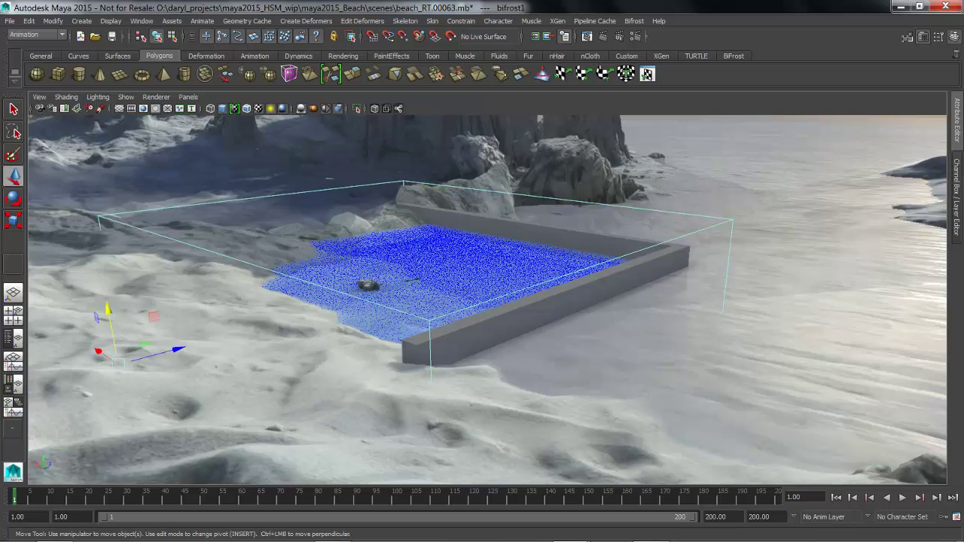
click(634, 20)
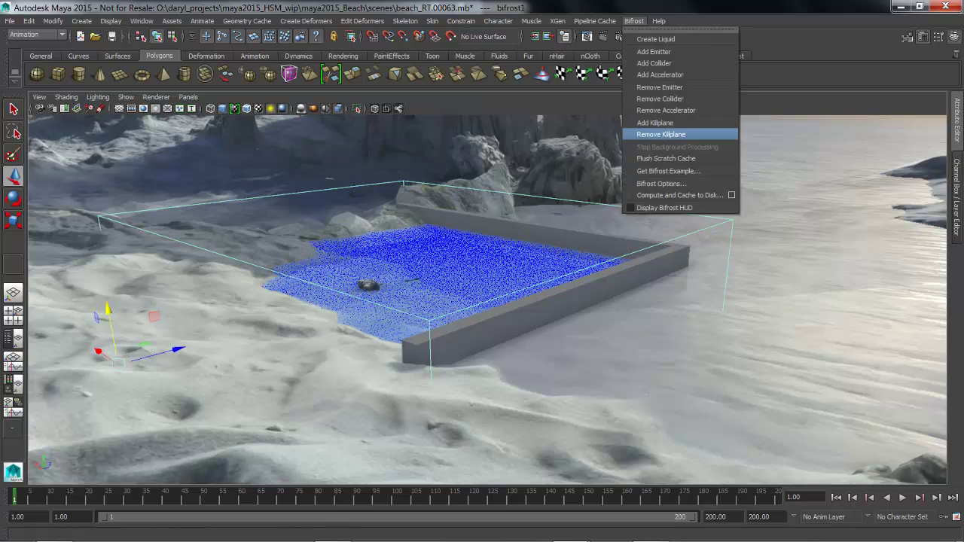
click(678, 134)
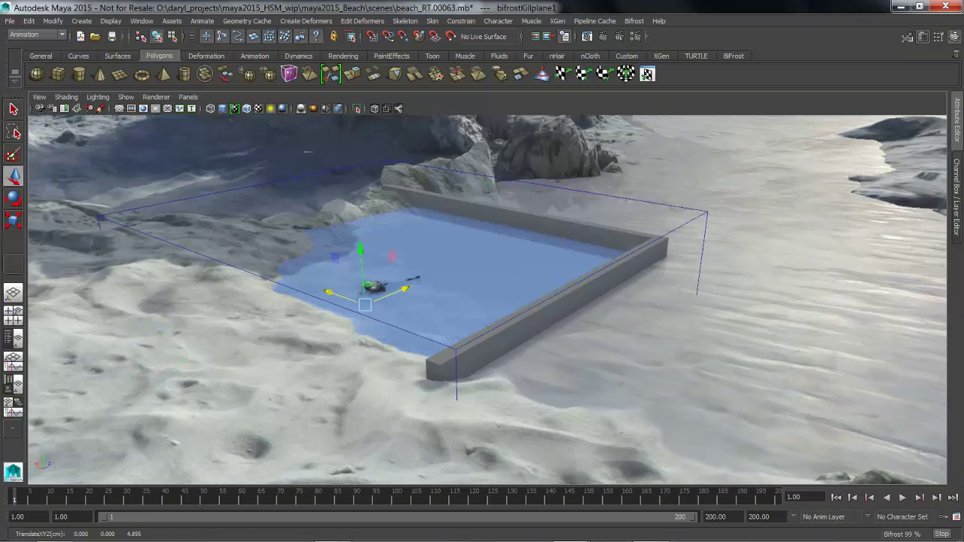
Step: Move the killplane outside the beach container's wall and show all object types in the viewport
key(space)
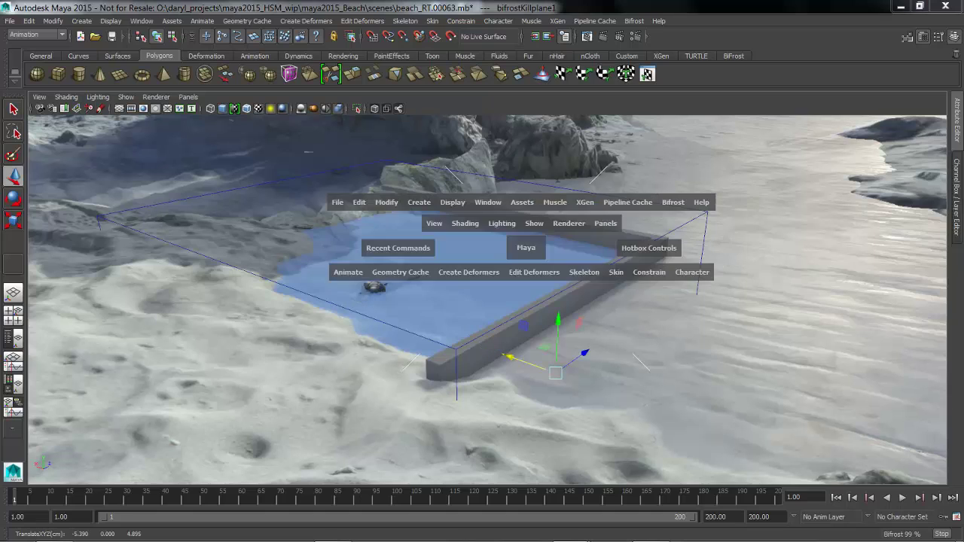
drag(527, 223, 543, 97)
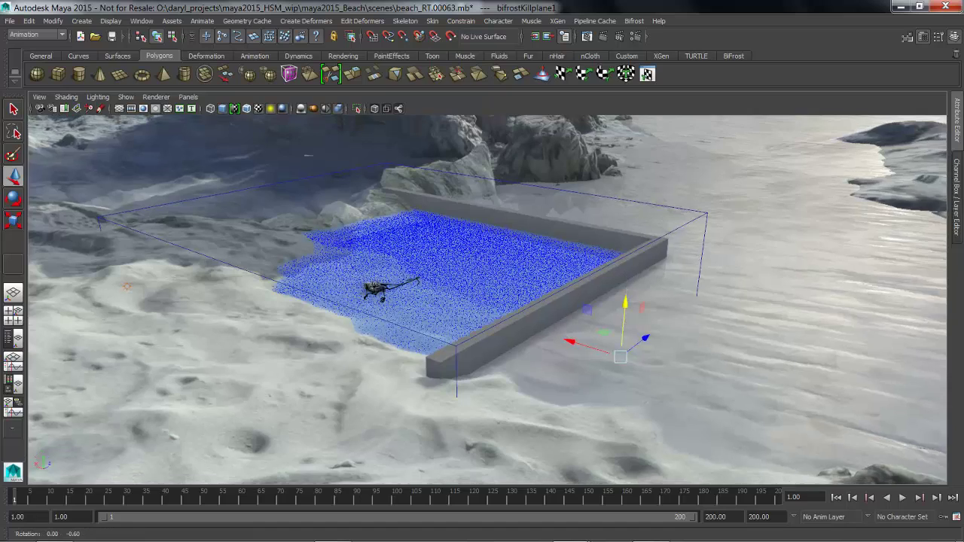
scroll(487, 300, up, 2)
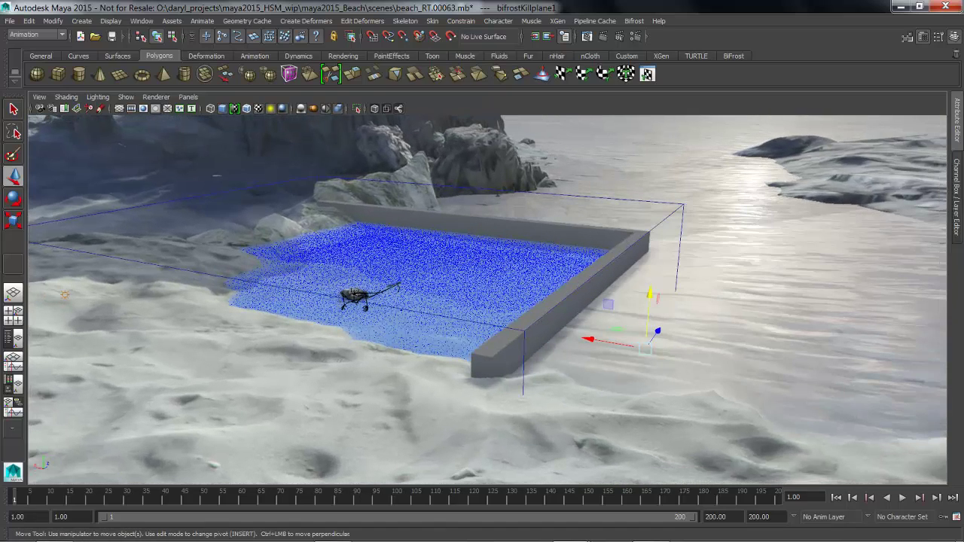
Step: Reframe the beach container at a low angle and hide all object types in the viewport
alt+drag(487, 300, 488, 276)
alt+right_drag(489, 275, 527, 278)
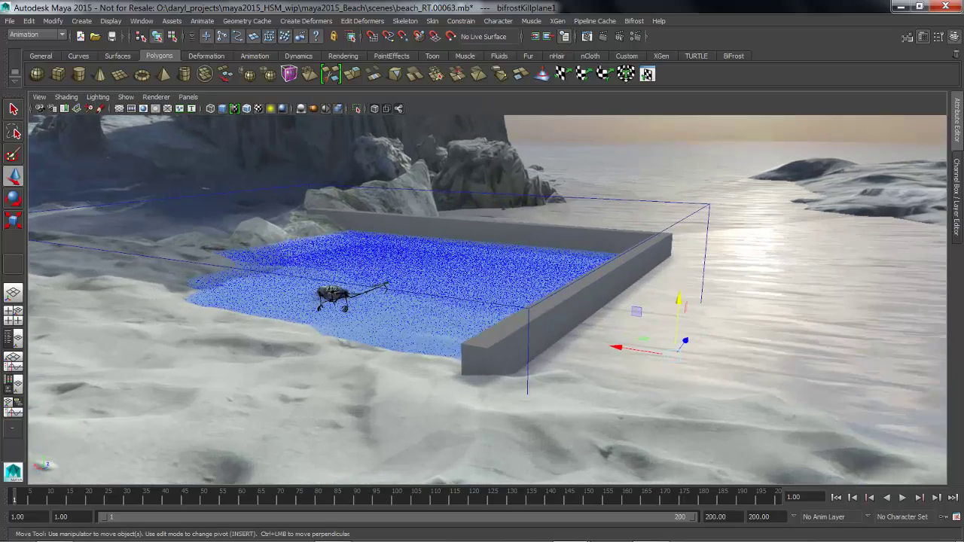
alt+middle_drag(527, 279, 556, 295)
alt+drag(556, 294, 545, 139)
key(space)
click(527, 163)
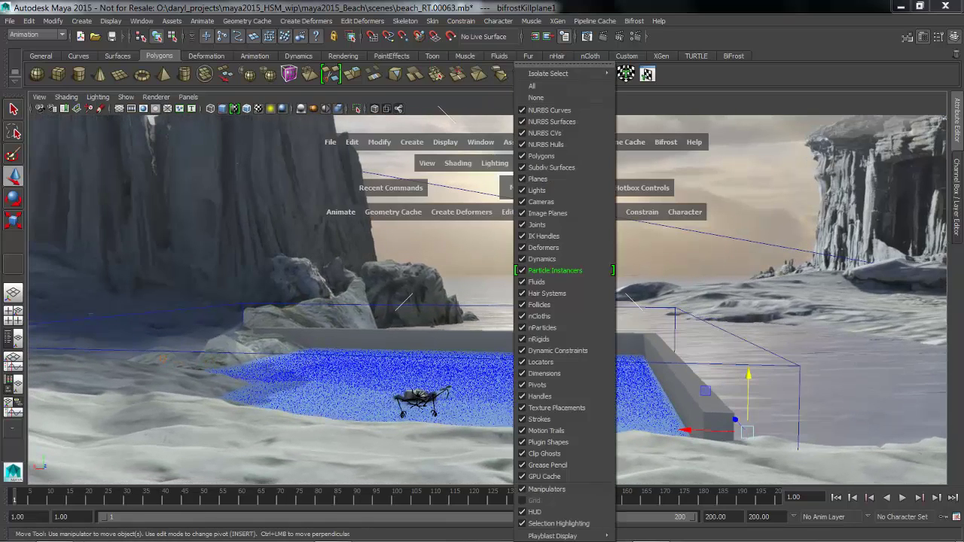
click(535, 97)
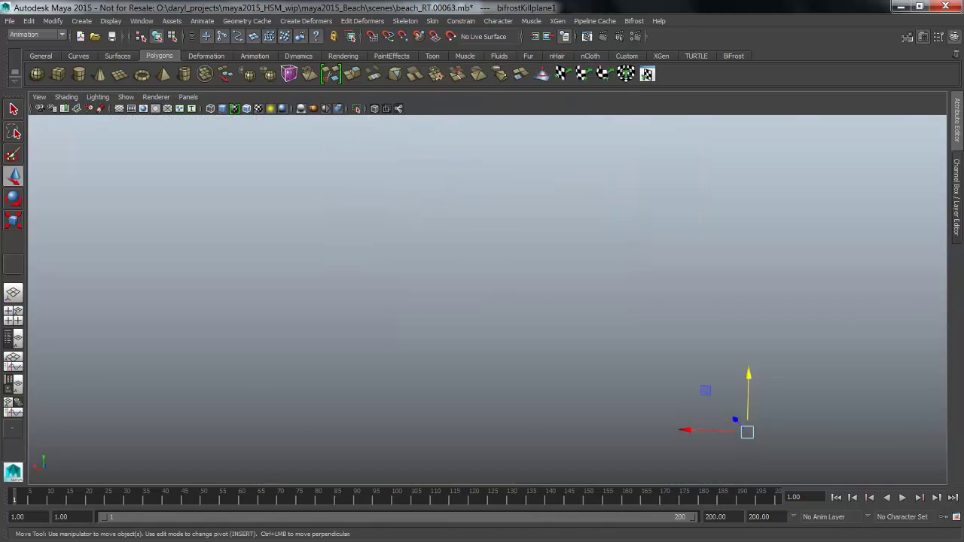
Step: Show only polygons, fluids and plugin shapes in the viewport
key(space)
click(506, 166)
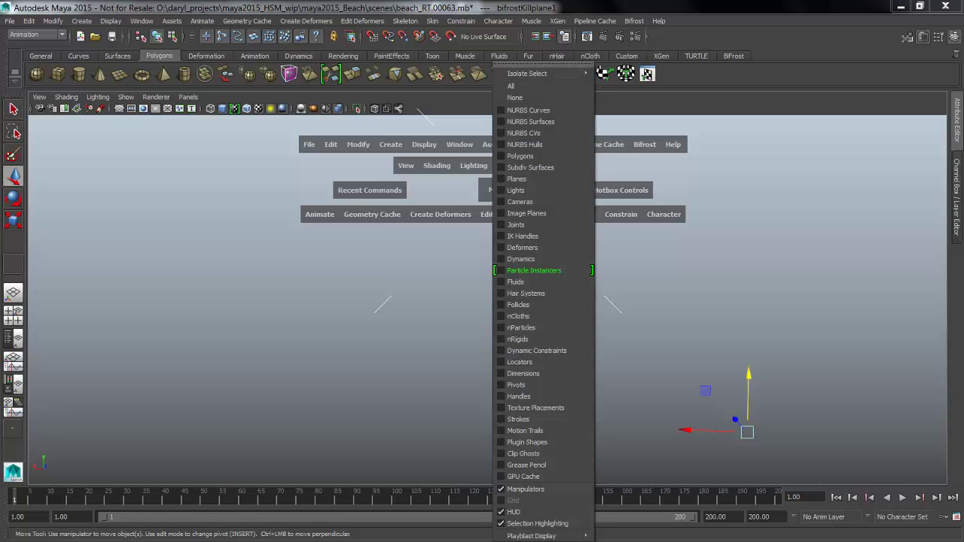
click(519, 156)
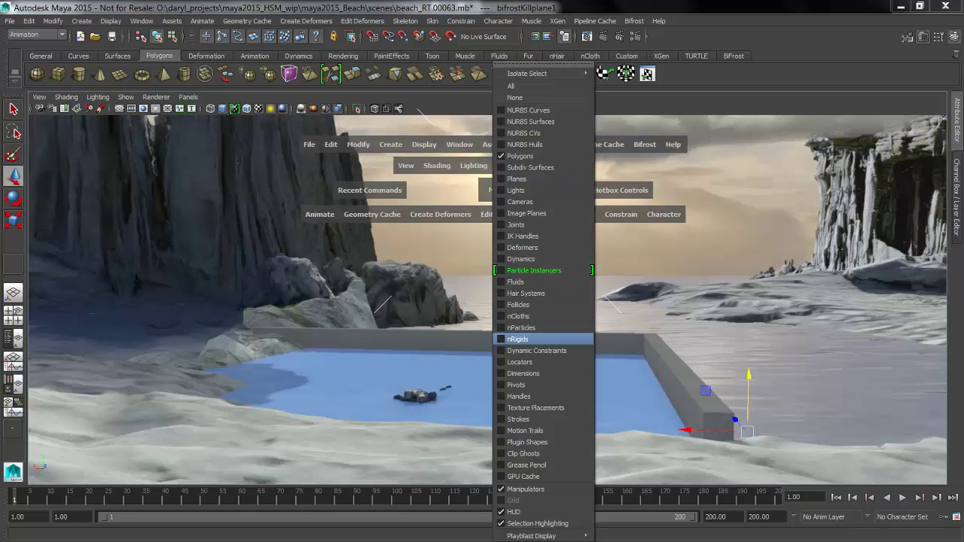
click(515, 281)
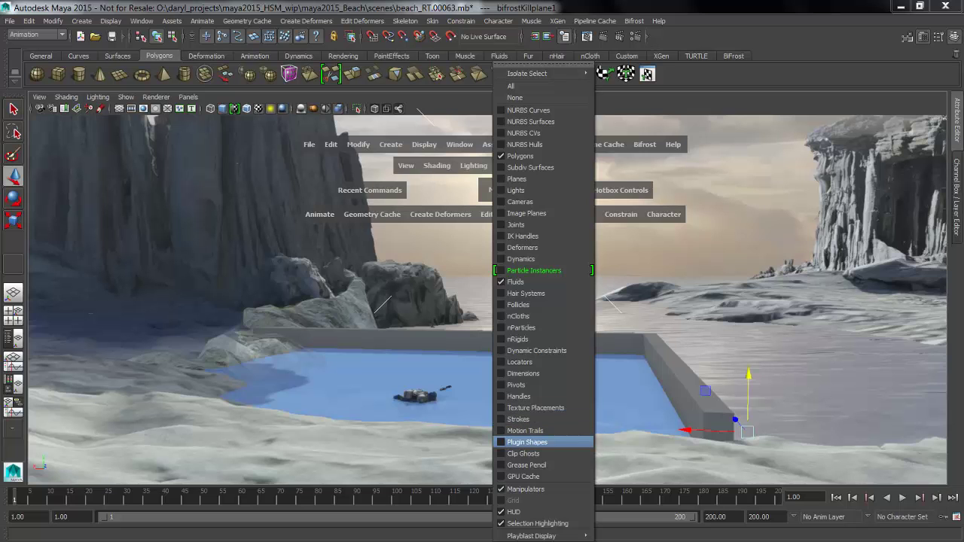
click(526, 442)
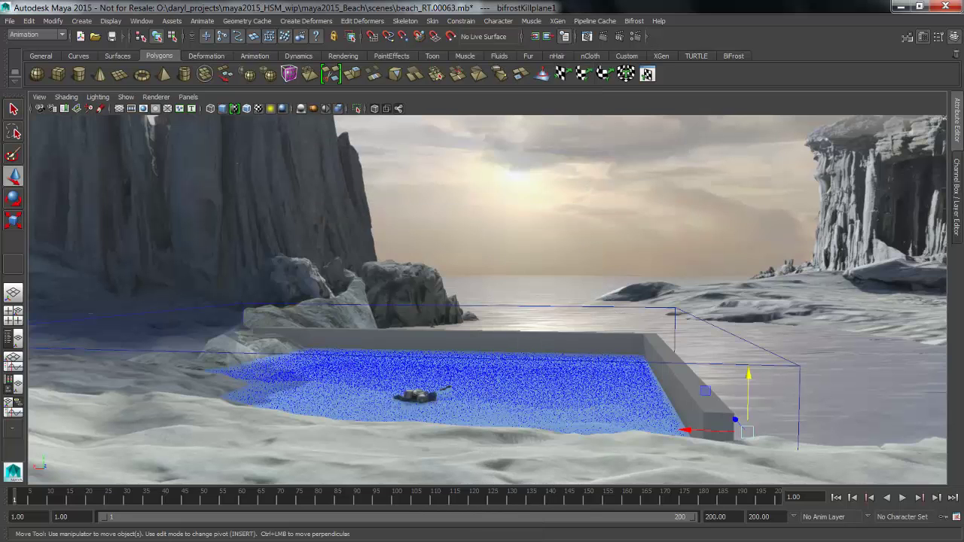
Step: Bring up the Channel Box and Layer Editor and hide the emit_liquid display layer
mouse_move(534, 270)
alt+mouse_down()
mouse_move(482, 272)
mouse_move(520, 269)
alt+mouse_up()
alt+middle_drag(519, 269, 492, 269)
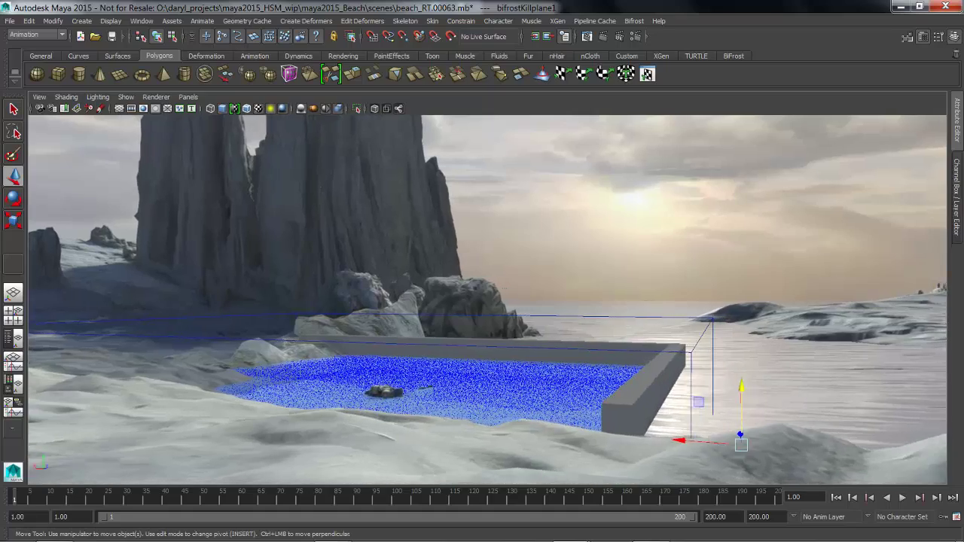
mouse_move(492, 270)
alt+mouse_down()
mouse_move(476, 279)
mouse_move(491, 280)
alt+mouse_up()
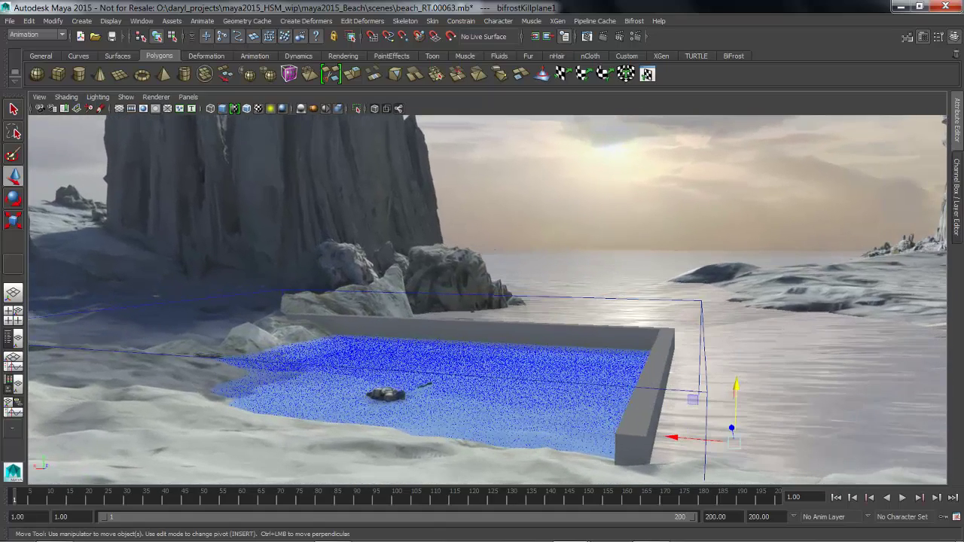
key(ctrl+a)
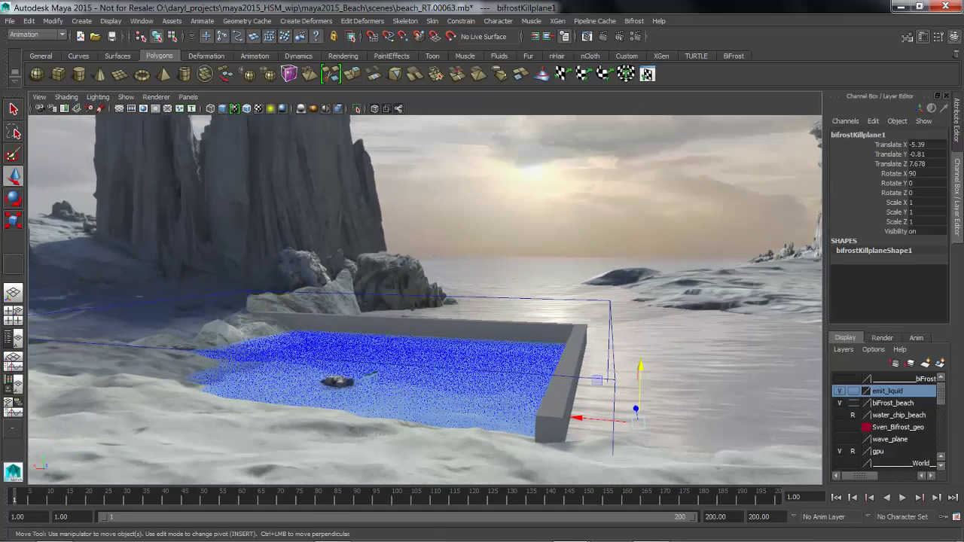
click(840, 391)
Step: Select the bifrost1 liquid by its bounding box and play the simulation
alt+drag(482, 302, 559, 290)
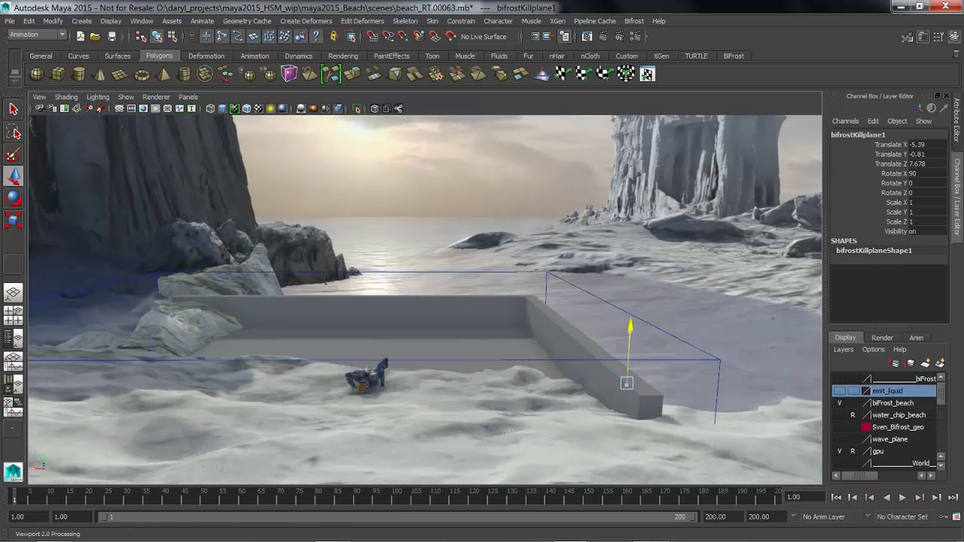
click(649, 324)
key(alt+v)
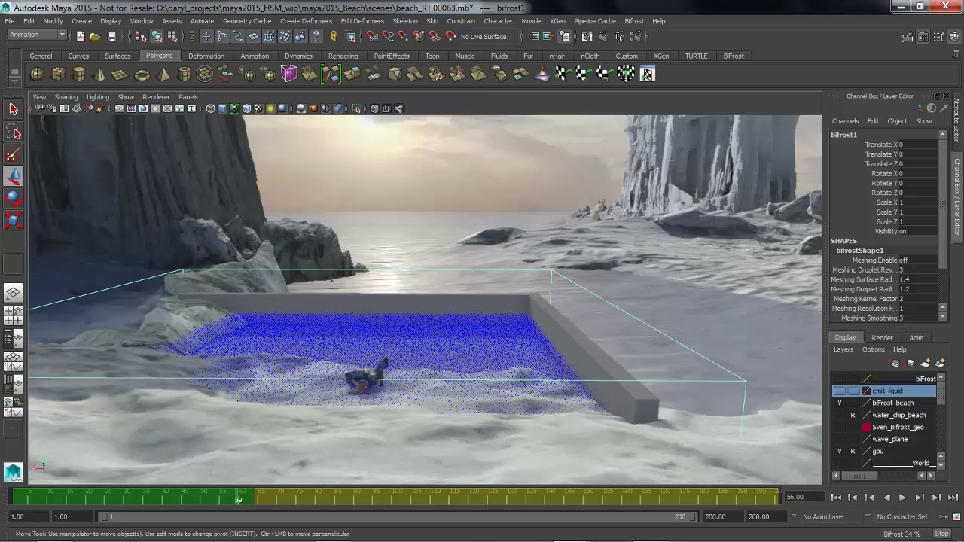
alt+drag(422, 286, 425, 323)
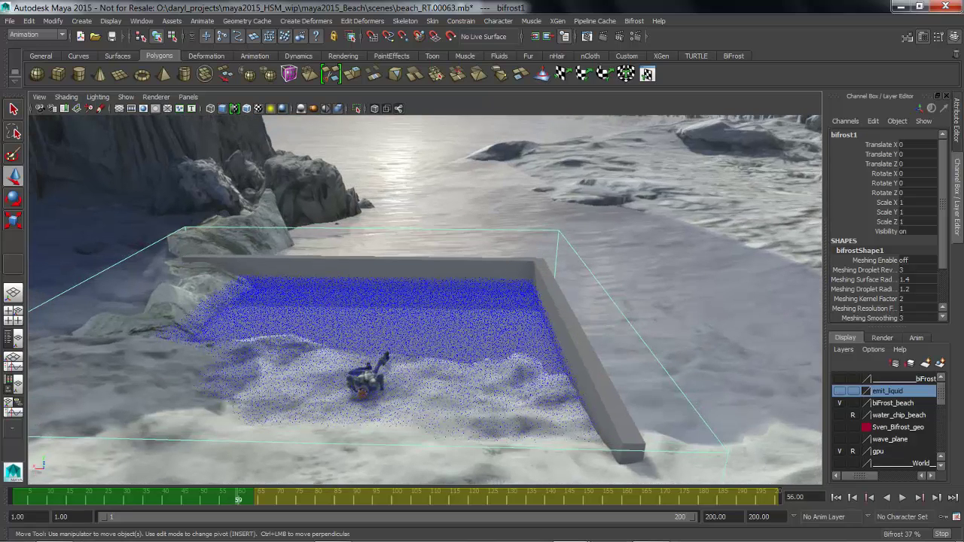
Step: In the attributes of bifrostShape1, set Color Channel Max to 4 and increase Point Size to about 2.4
key(ctrl+a)
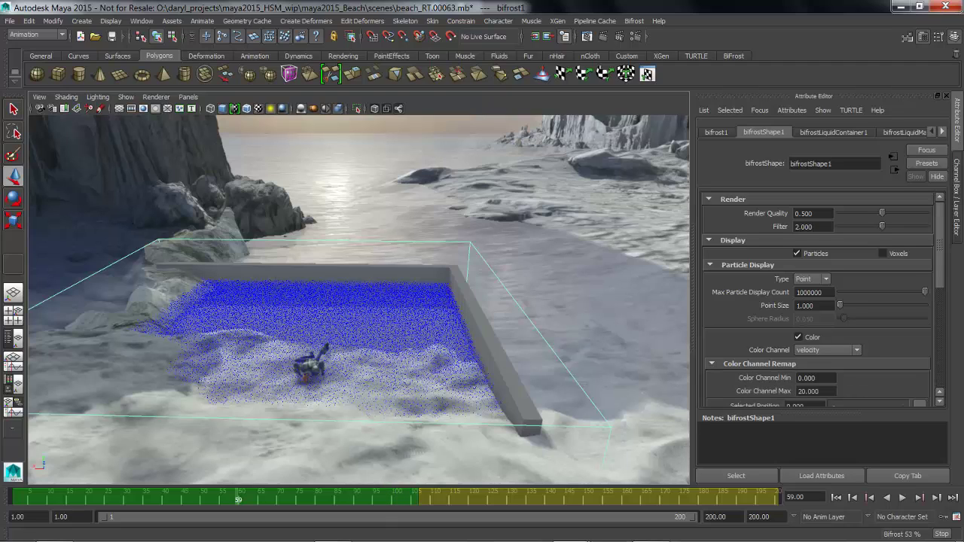
scroll(817, 315, down, 3)
double_click(809, 315)
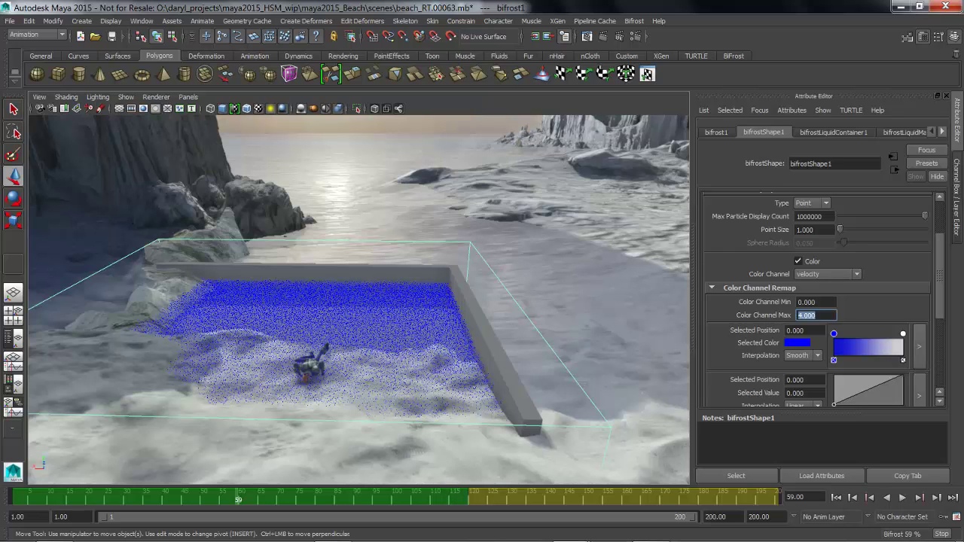
alt+click(358, 300)
drag(839, 229, 853, 228)
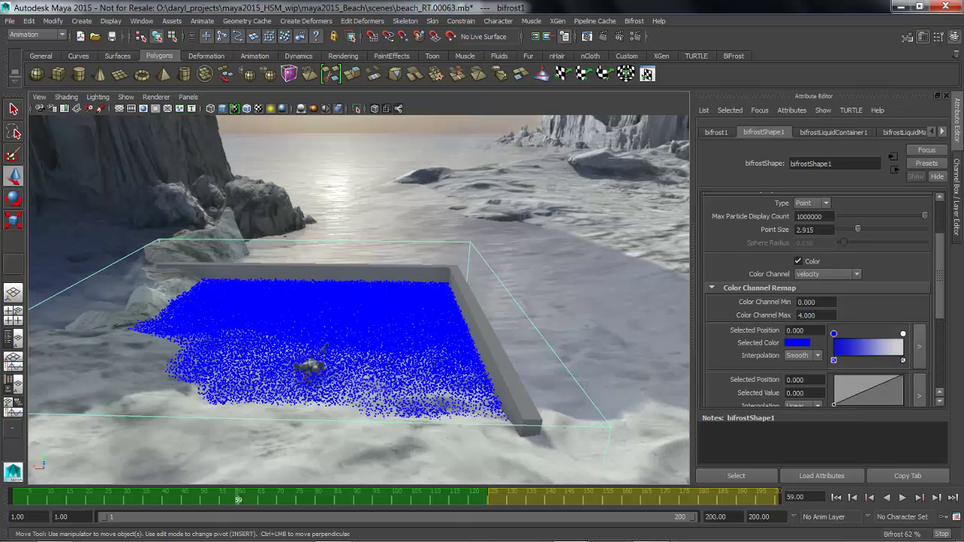
Step: Play and pause the cached simulation, examining from several angles how the liquid moves around the crawling character
key(alt+v)
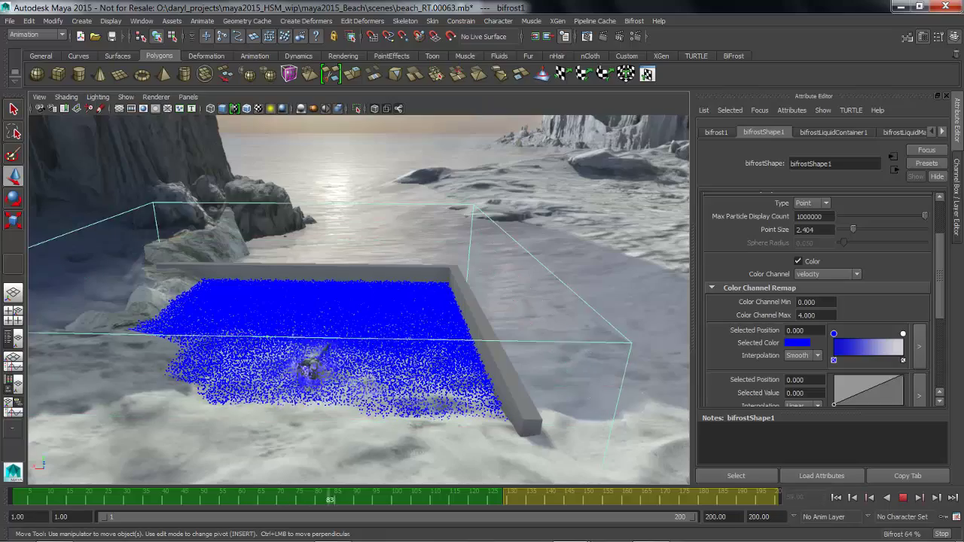
key(alt+v)
alt+drag(359, 300, 391, 287)
alt+right_drag(358, 300, 422, 299)
alt+drag(358, 300, 399, 300)
key(alt+v)
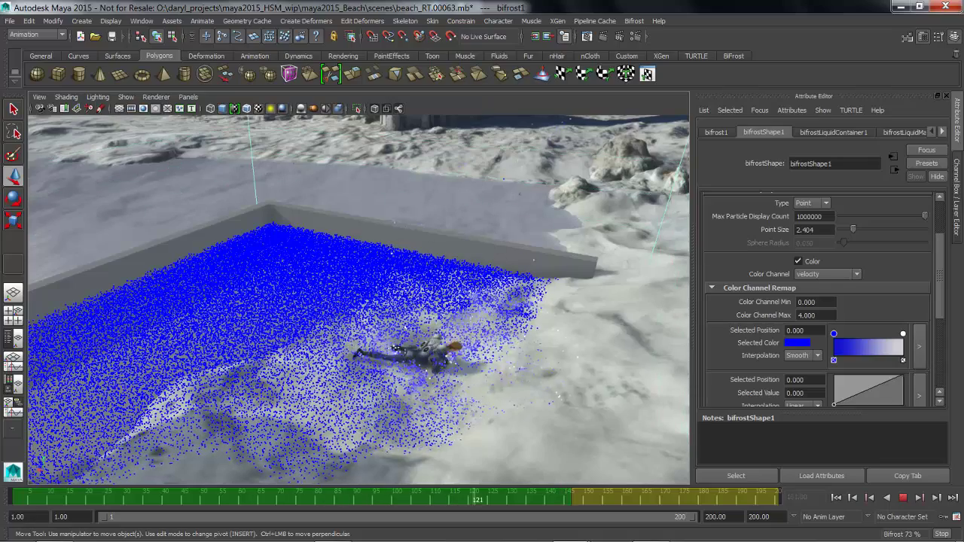
key(alt+v)
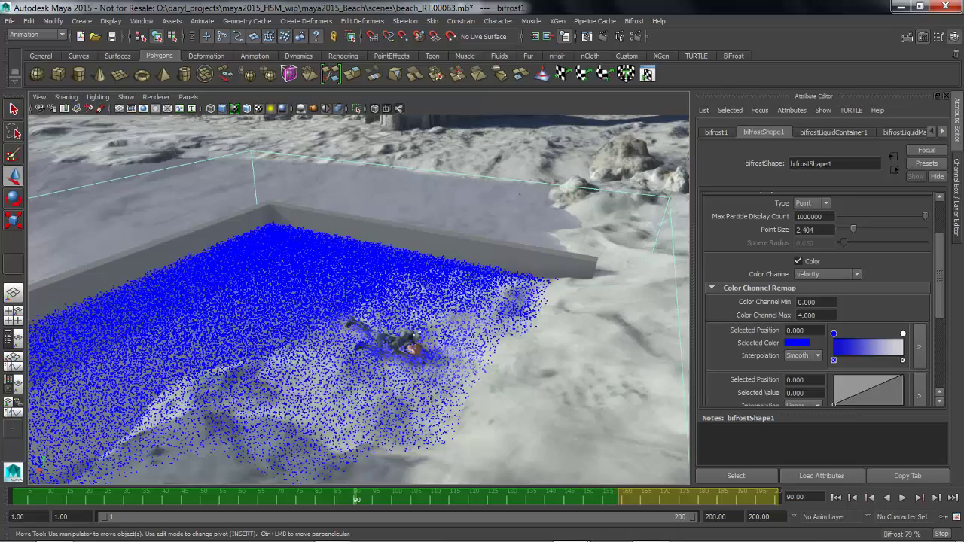
alt+drag(415, 334, 439, 308)
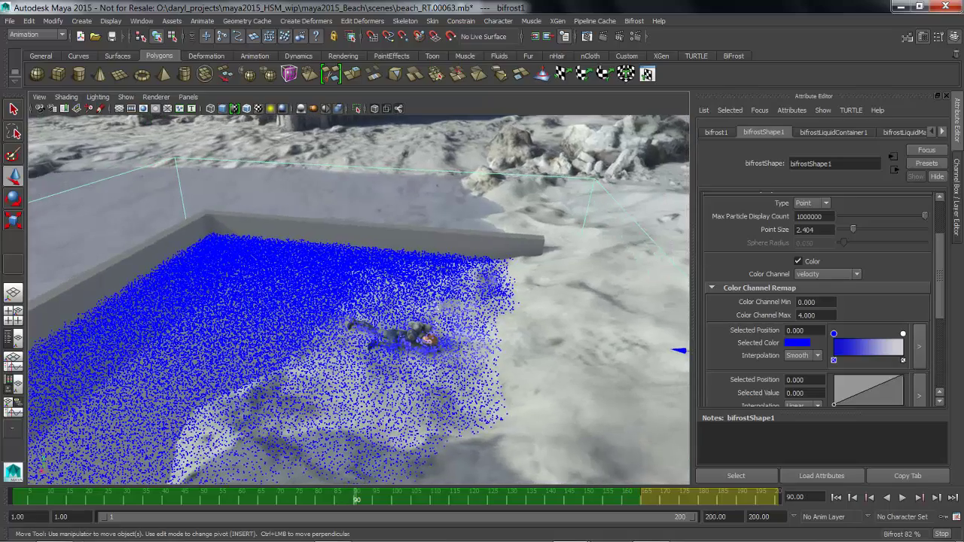
key(alt+v)
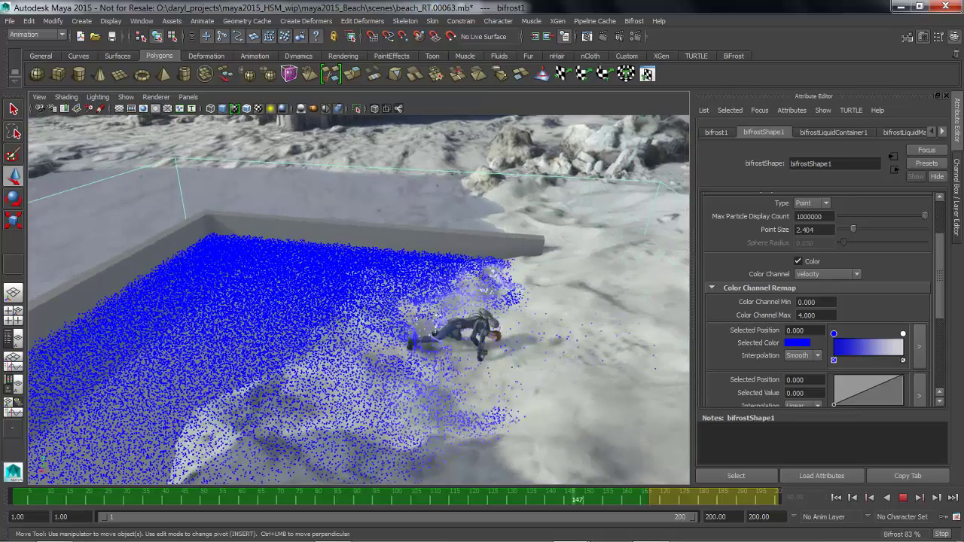
key(alt+v)
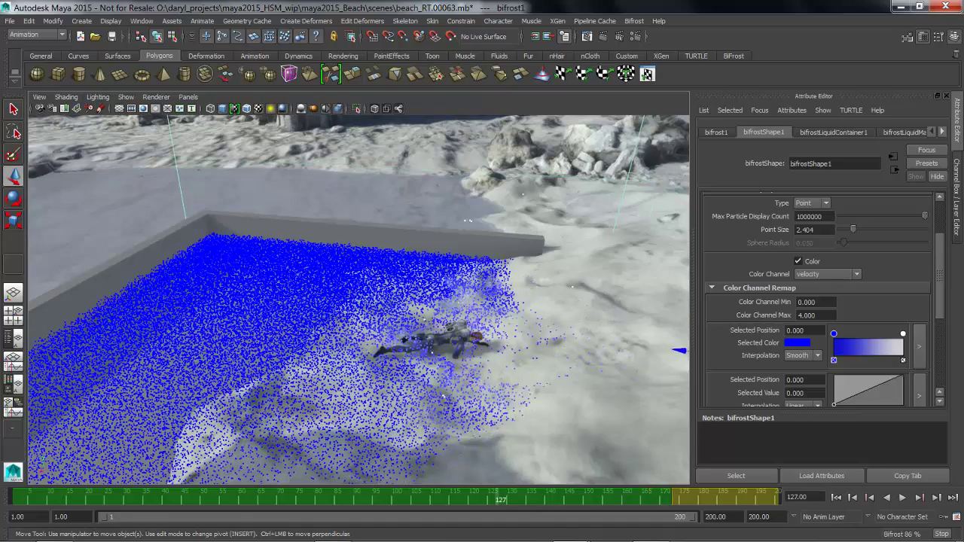
alt+drag(482, 259, 316, 226)
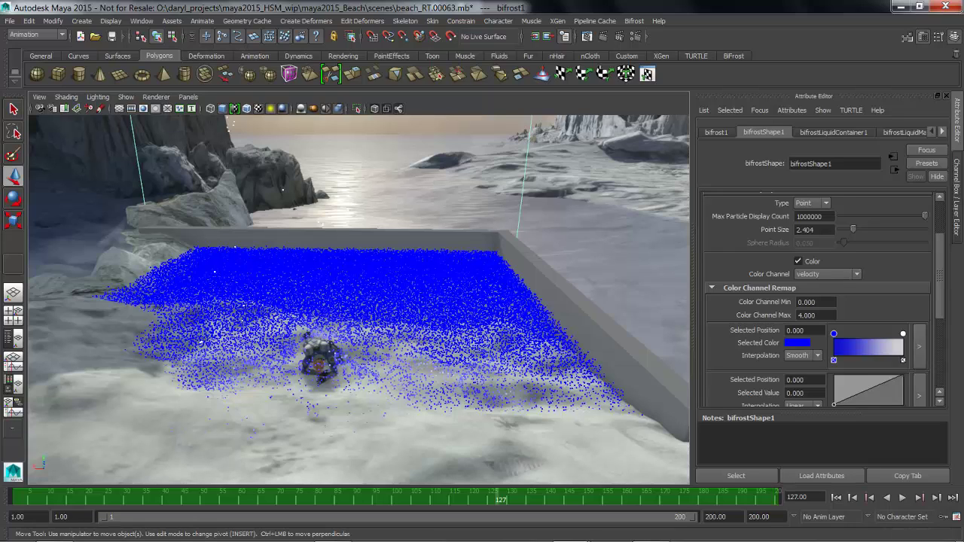
alt+drag(359, 299, 339, 306)
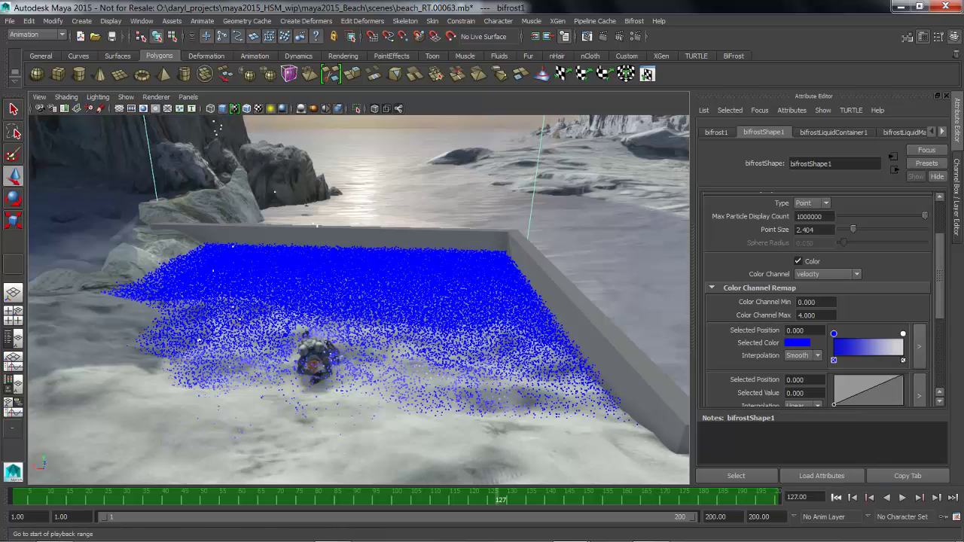
Step: Return to the start of the playback range and replay the liquid simulation, viewing the container from above
click(836, 498)
alt+drag(358, 301, 382, 324)
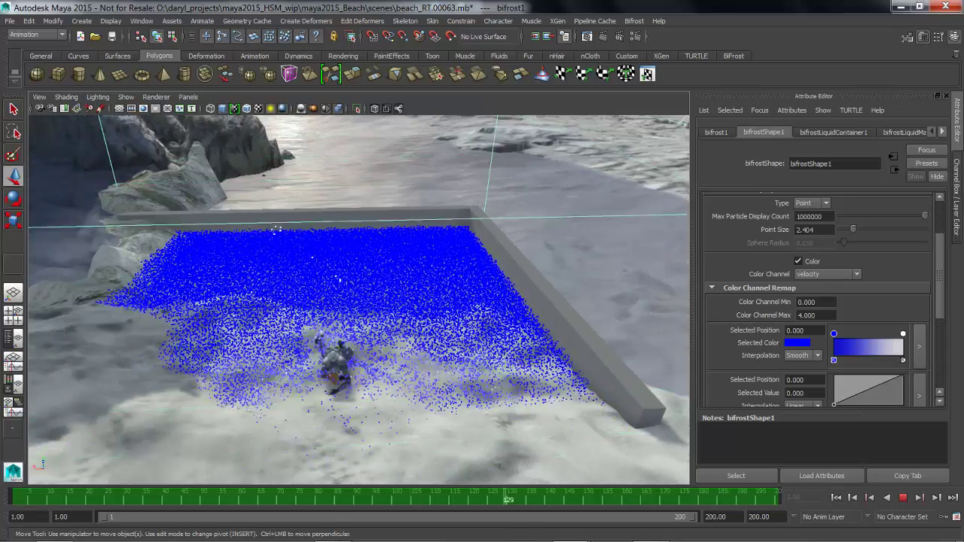
key(Escape)
alt+drag(369, 302, 345, 313)
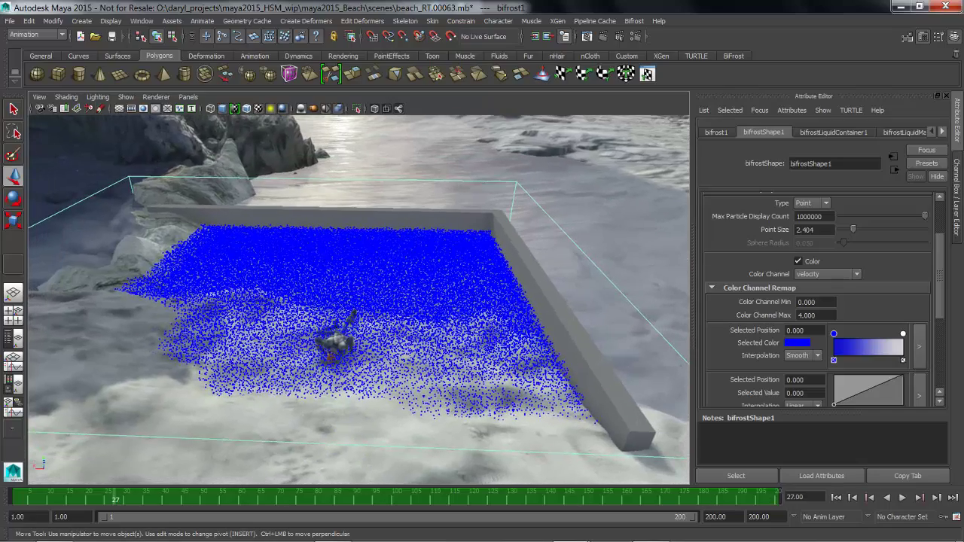
Step: Make the wave_plane display layer visible and select the wave_maker plane over the liquid
key(ctrl+a)
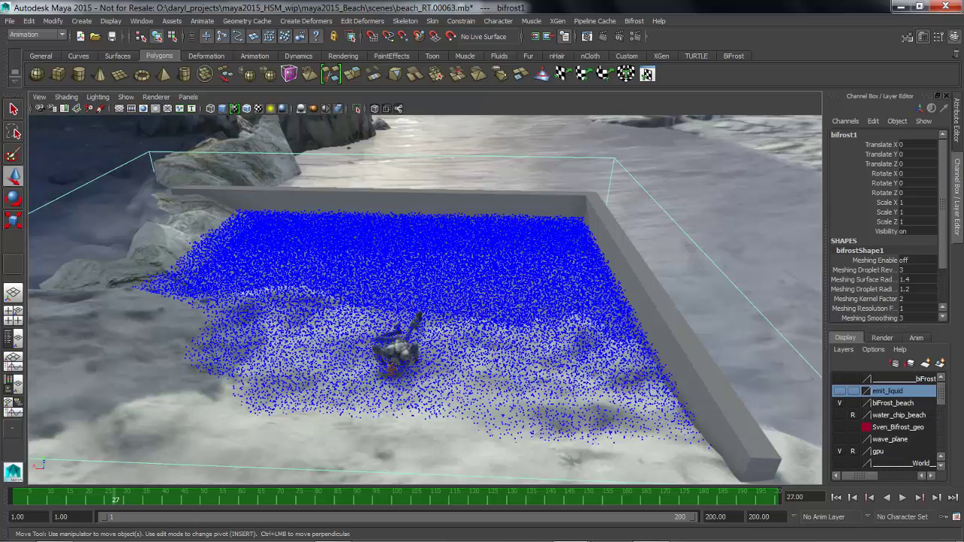
scroll(888, 422, down, 2)
scroll(888, 421, up, 1)
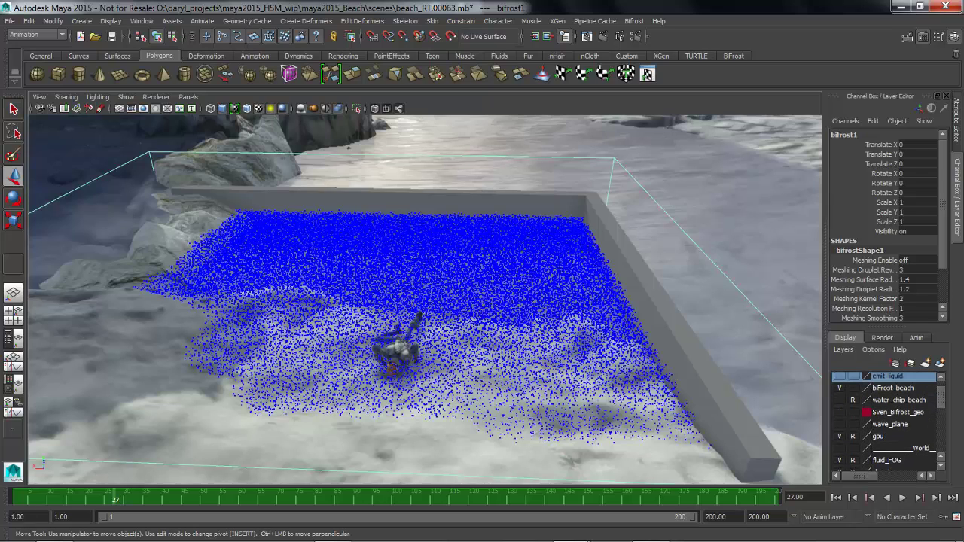
click(839, 424)
alt+middle_drag(572, 290, 578, 301)
click(578, 301)
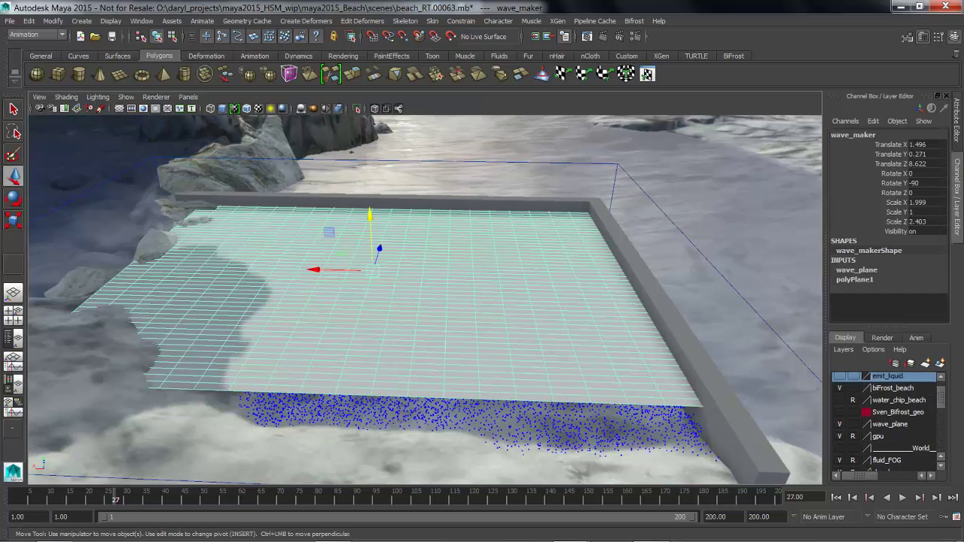
Step: Set both the Subdivisions Width and Subdivisions Height of the wave_maker plane to 100
click(854, 279)
drag(916, 307, 916, 317)
text(1)
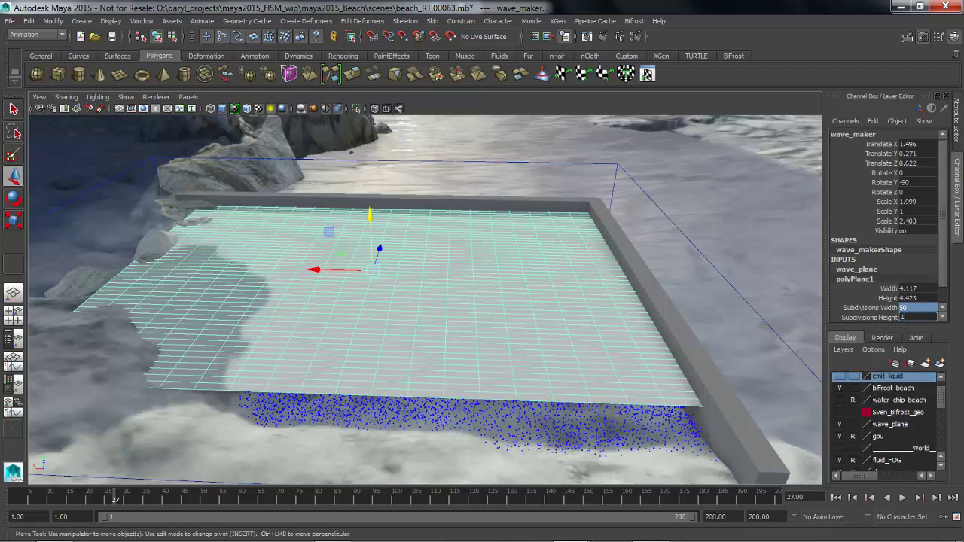
text(00)
key(Return)
alt+drag(427, 300, 439, 302)
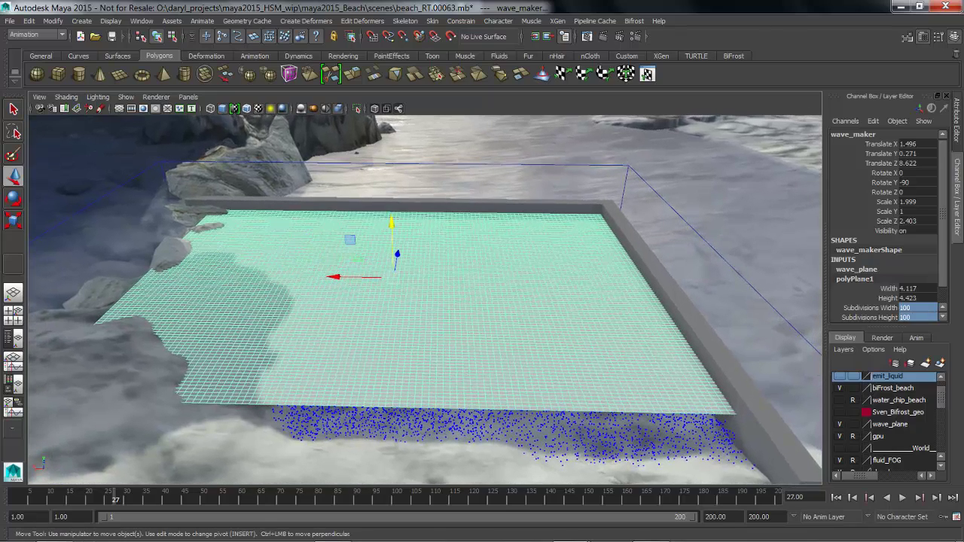
Step: Add a texture deformer to the wave_maker plane and display its attributes
key(space)
drag(372, 275, 377, 391)
key(ctrl+a)
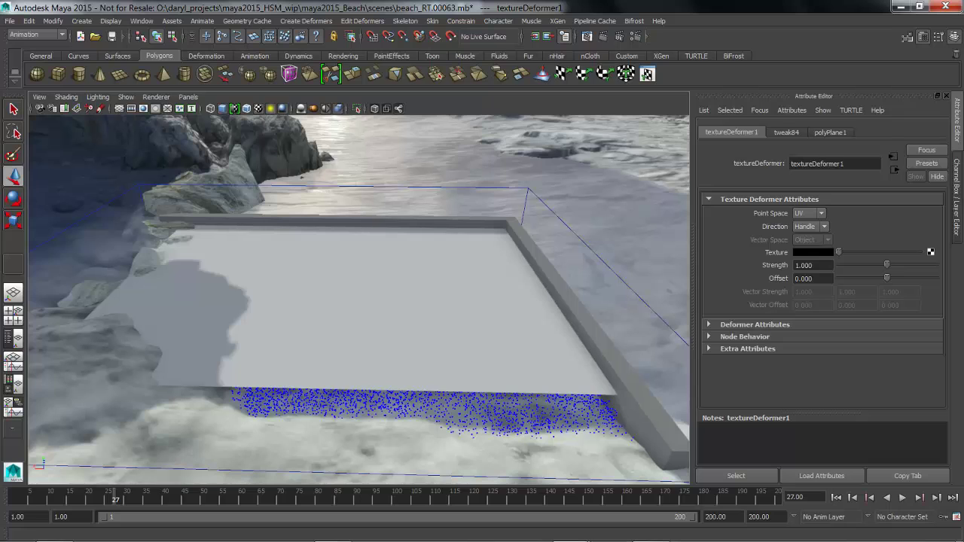
Step: Map an Ocean texture to the texture deformer's Texture attribute and bring up the Outliner beside the viewport
click(931, 252)
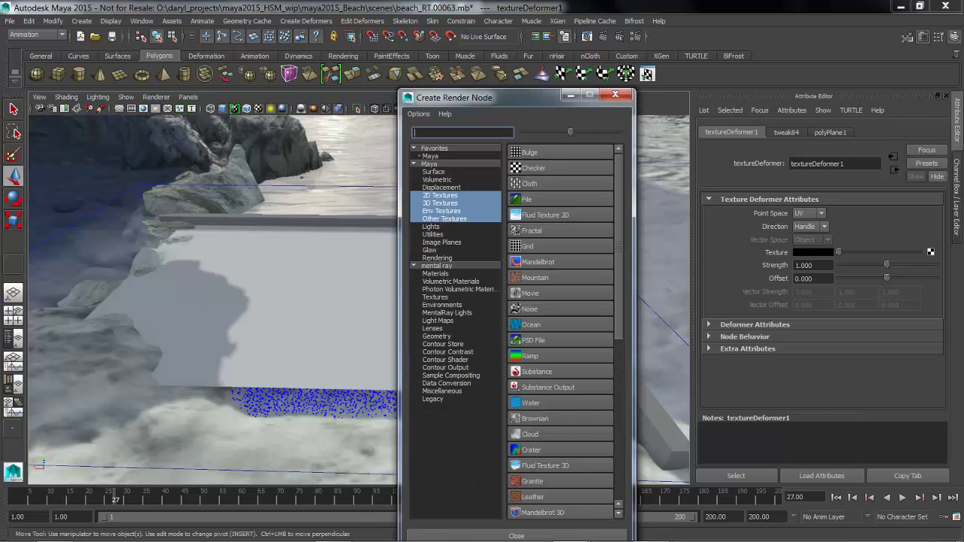
click(531, 325)
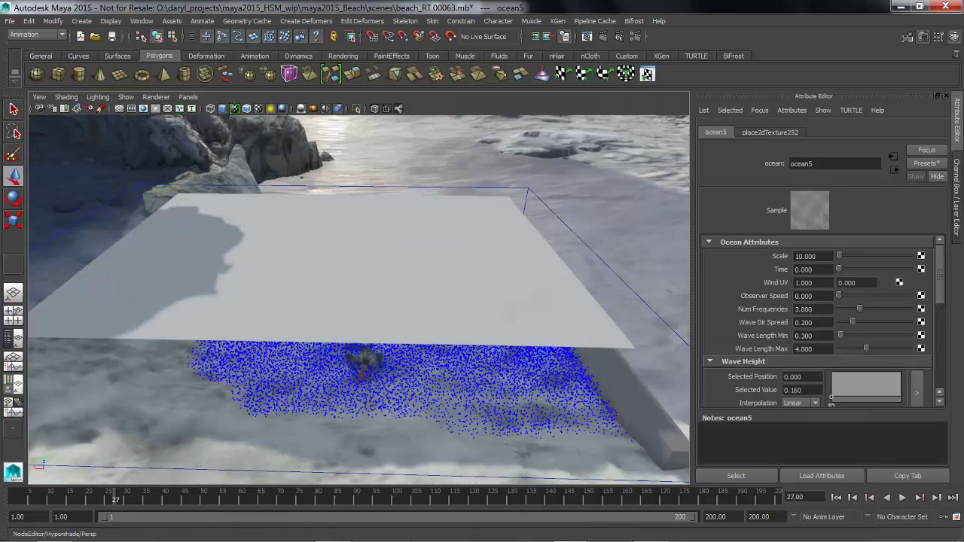
key(space)
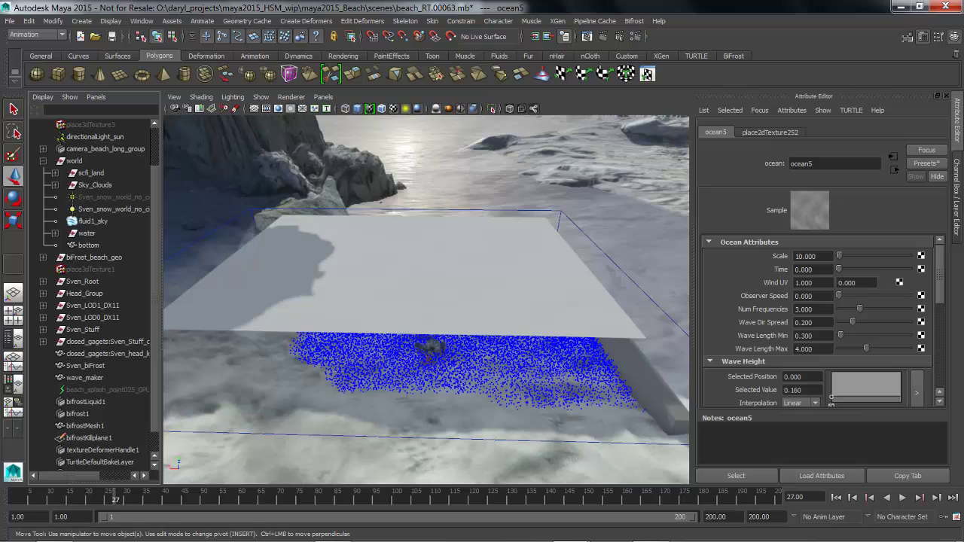
Step: Set the wave_maker texture deformer's Strength to 10 and Offset to -10, and display the attributes of its connected Ocean texture
scroll(94, 294, down, 2)
click(102, 426)
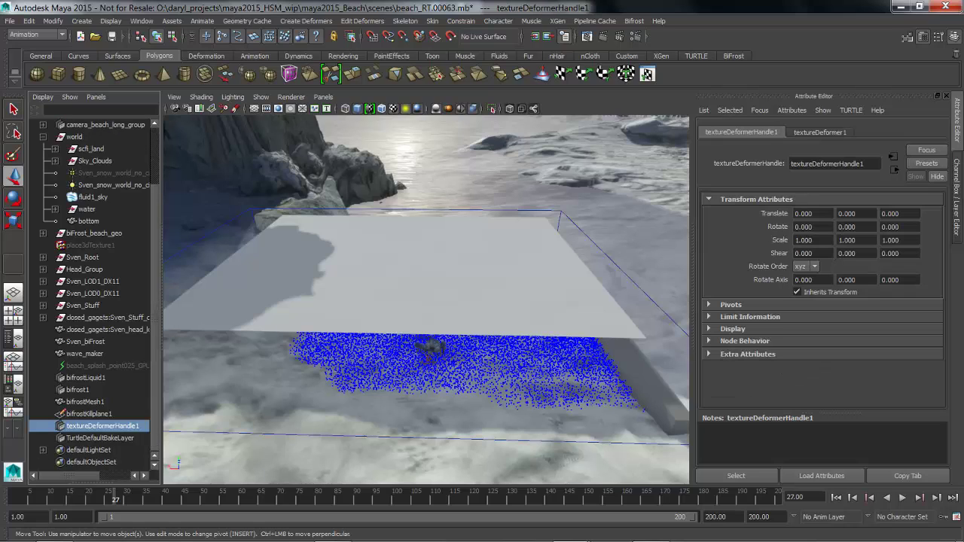
click(820, 133)
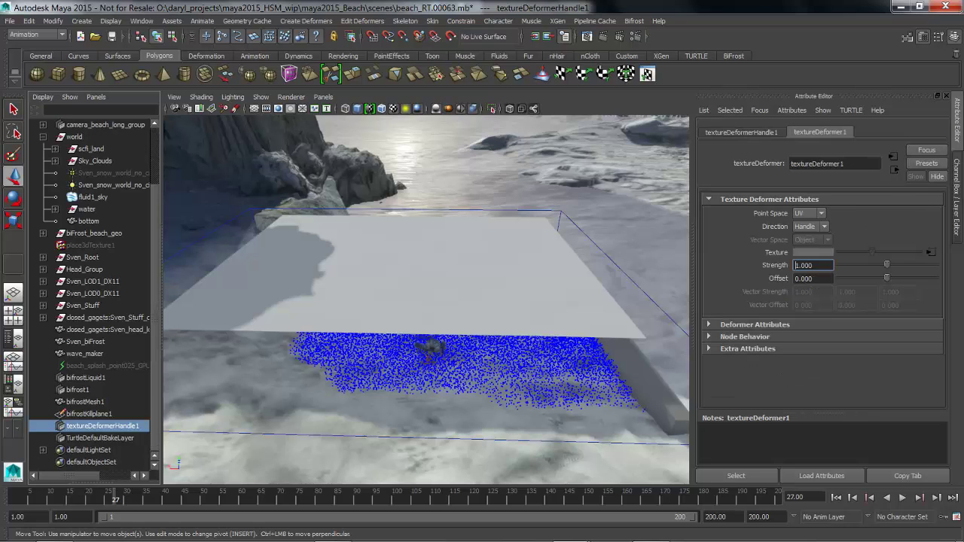
double_click(804, 266)
text(10)
key(Tab)
text(-10)
key(Return)
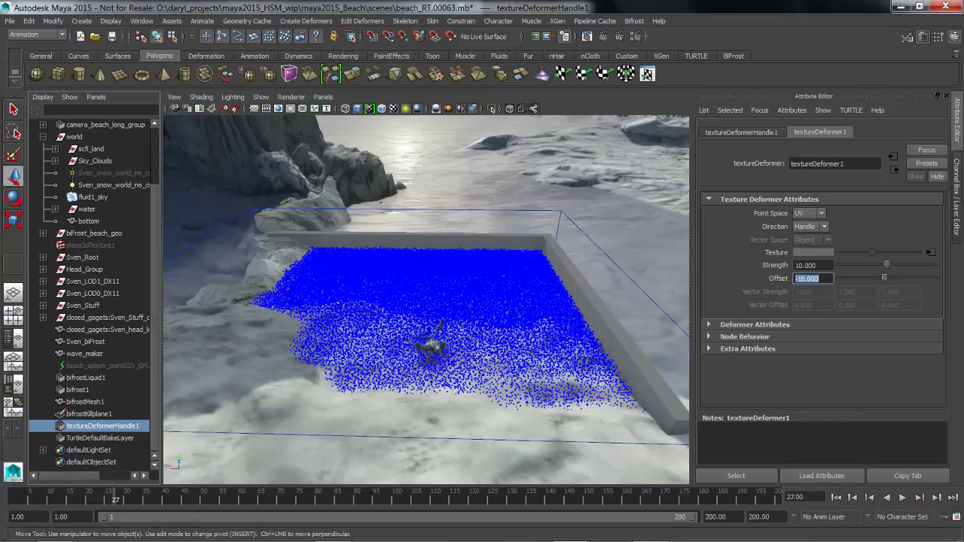
alt+drag(426, 301, 432, 306)
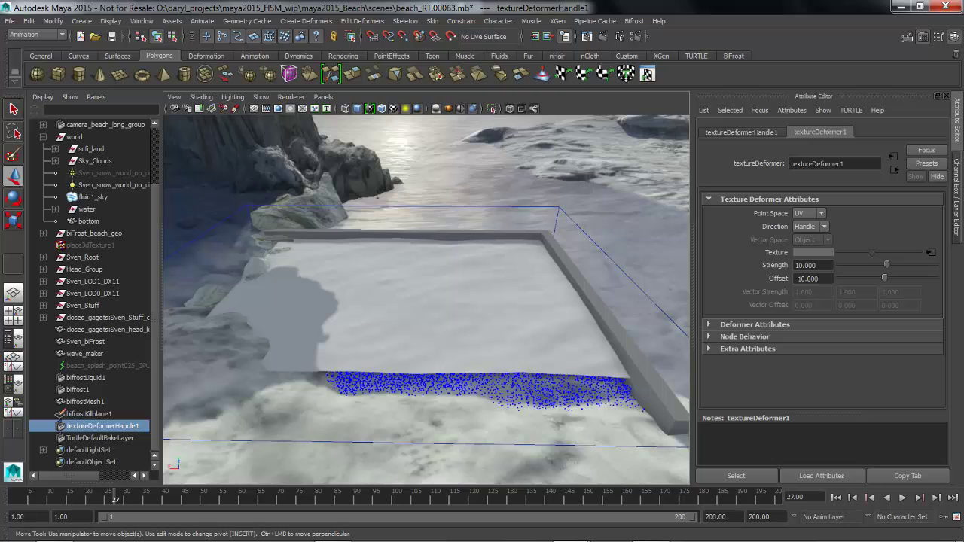
click(931, 252)
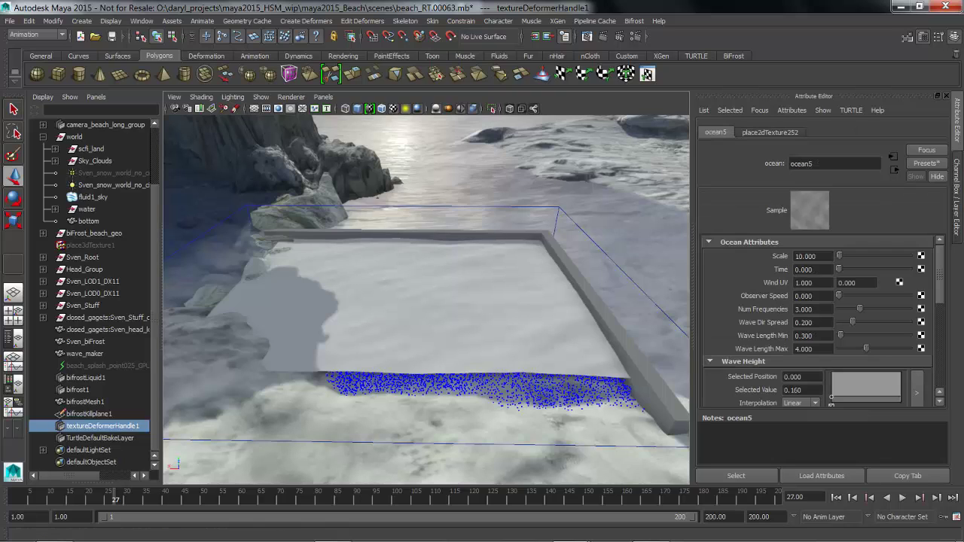
Step: Raise the Ocean texture's wave height to 0.66 and its Time to about 0.94
drag(839, 269, 841, 268)
drag(832, 397, 831, 382)
drag(840, 269, 845, 269)
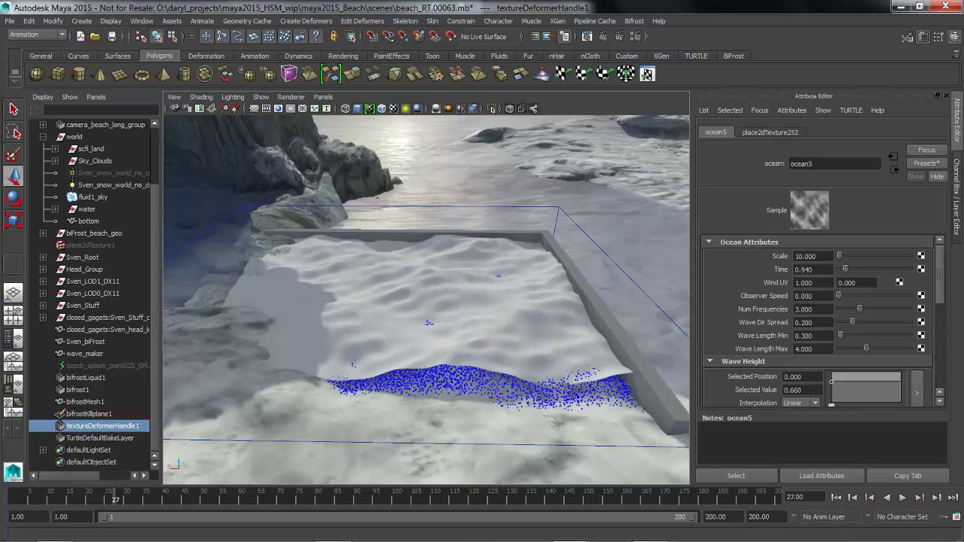
Step: Lower the Ocean texture's wave turbulence to 0.22 and shift its Time to about 2.8
scroll(817, 320, down, 3)
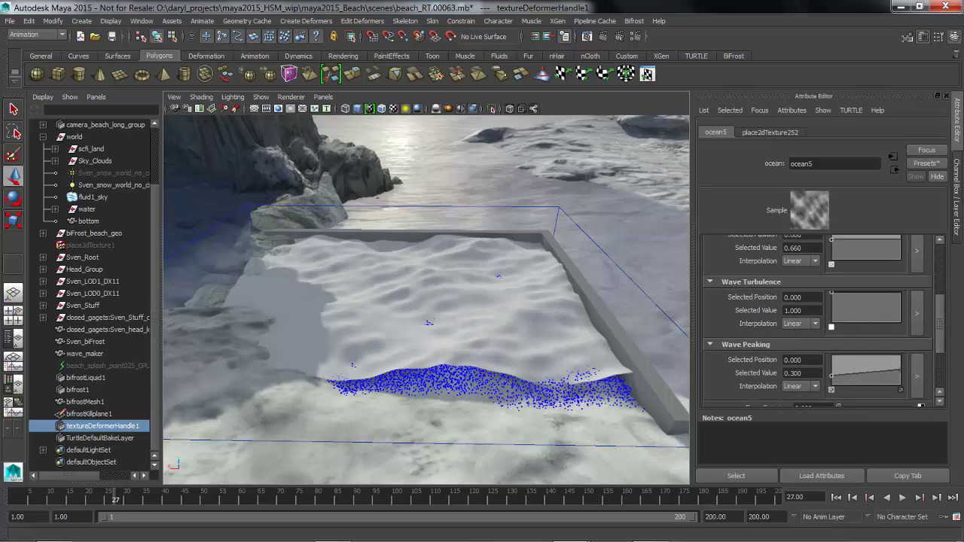
drag(832, 292, 831, 315)
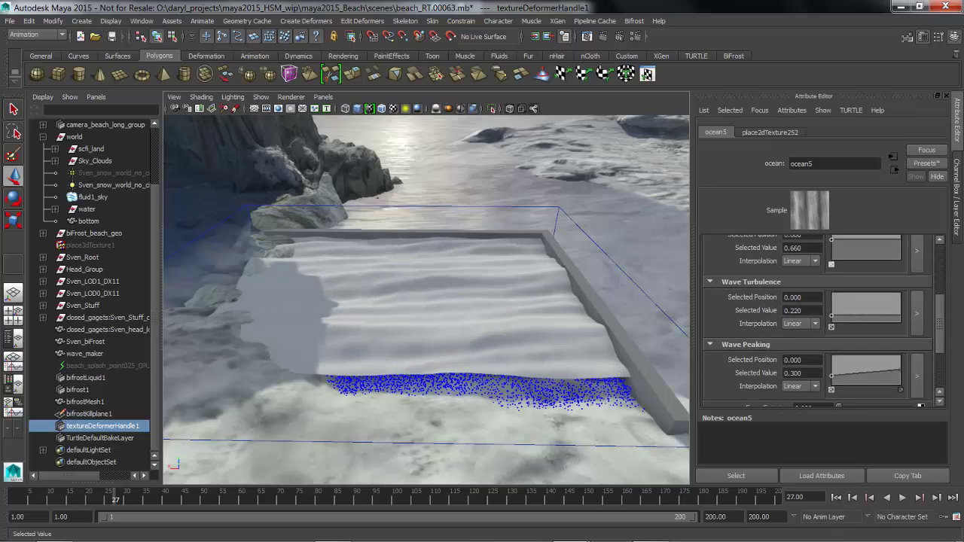
scroll(817, 320, up, 3)
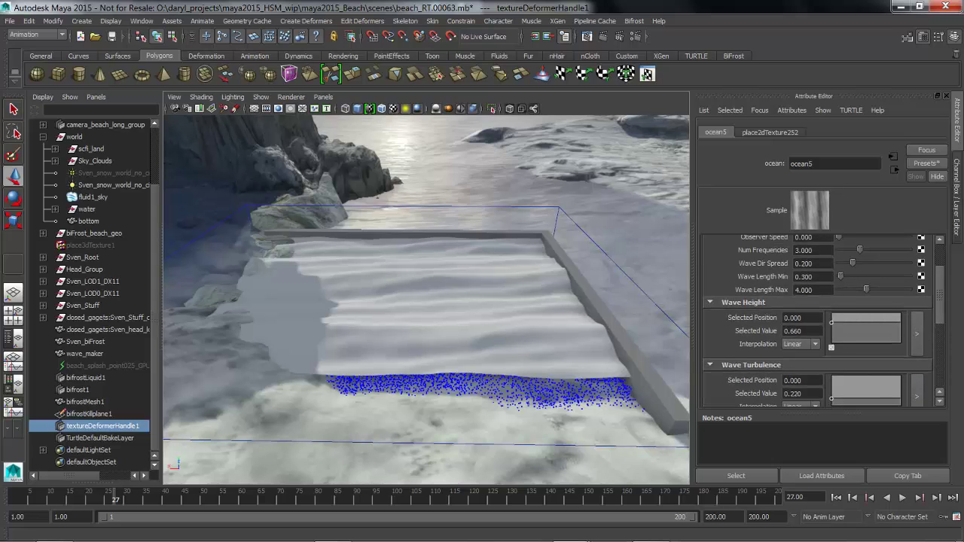
scroll(817, 320, up, 2)
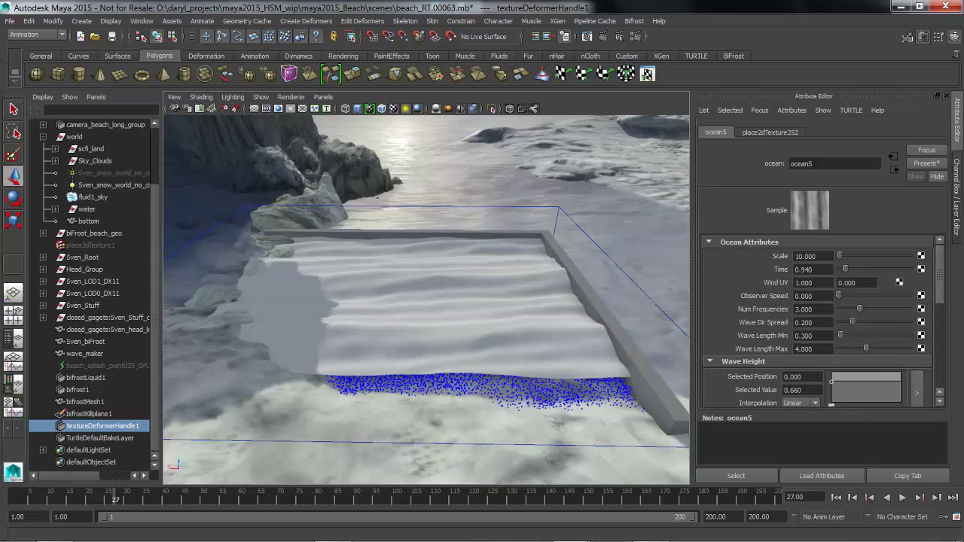
drag(844, 269, 857, 269)
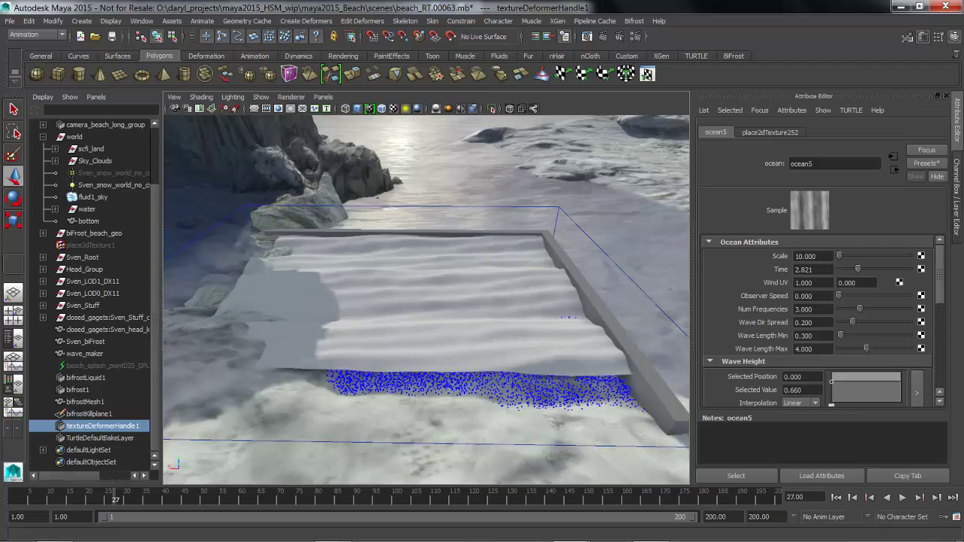
Step: Replace the Ocean texture's settings with the beach_detail preset
click(926, 163)
mouse_move(907, 218)
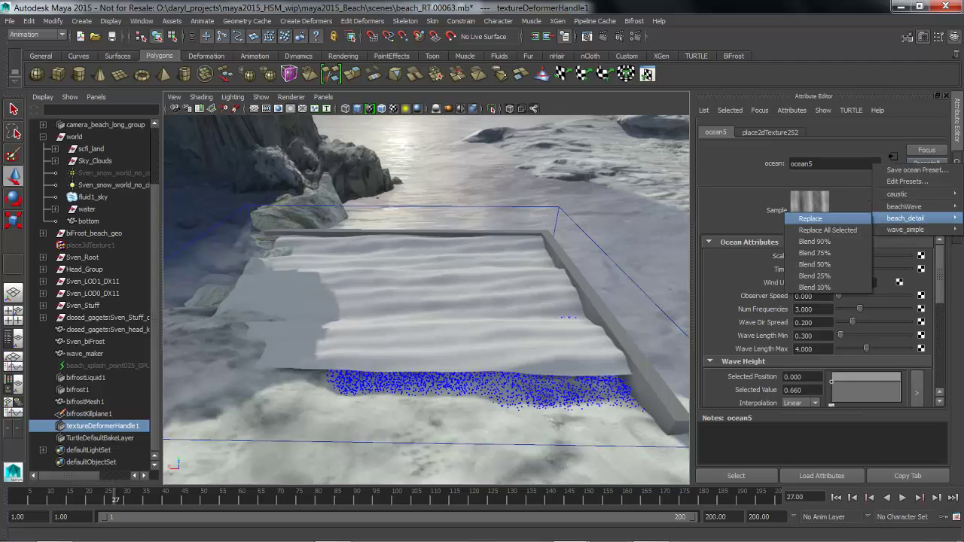
click(810, 218)
alt+drag(482, 353, 443, 345)
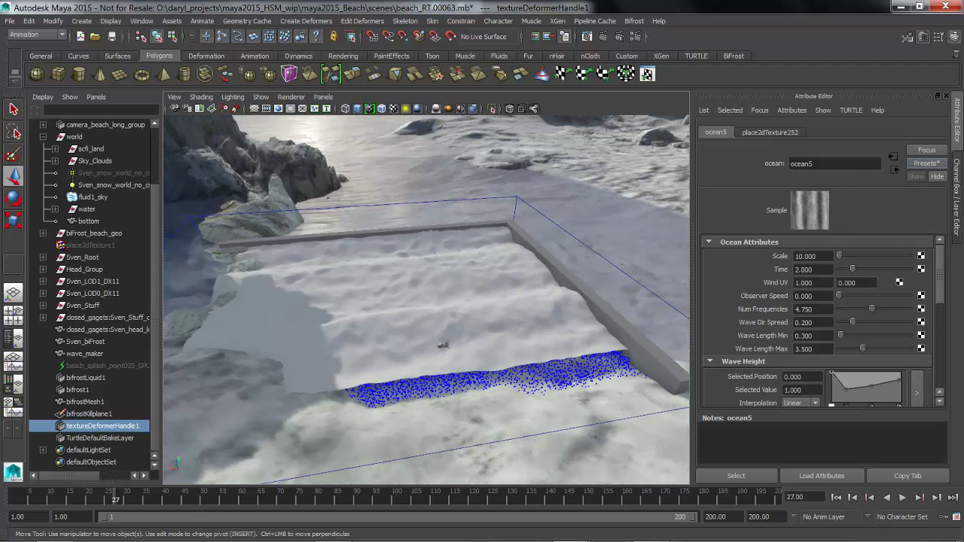
Step: Drive the Ocean texture's Time attribute with the expression = frame/50
mouse_move(443, 345)
middle_down()
mouse_move(451, 259)
mouse_move(446, 342)
middle_up()
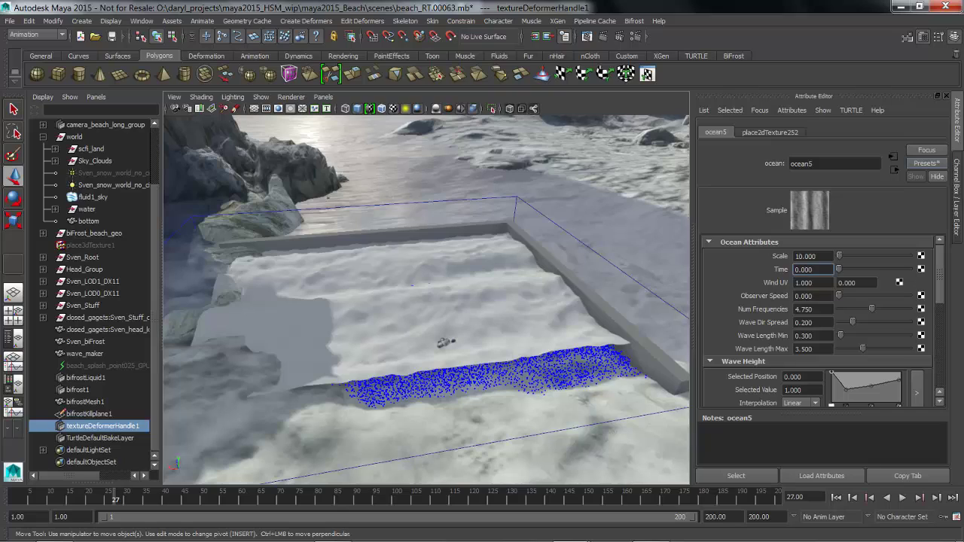
text(= frame/50)
key(Return)
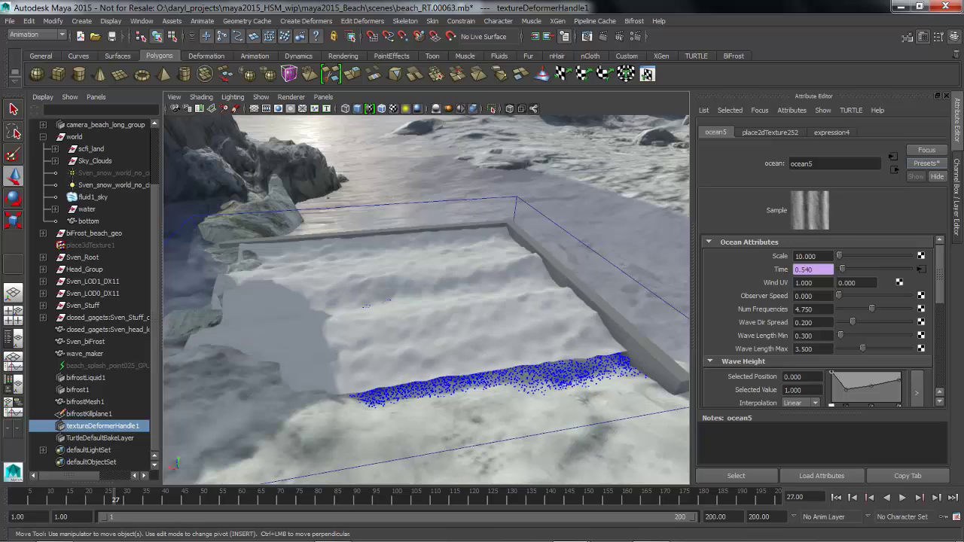
Step: Play the animation from the first frame to check how the plane's waves move, and return to the start
click(836, 498)
click(903, 497)
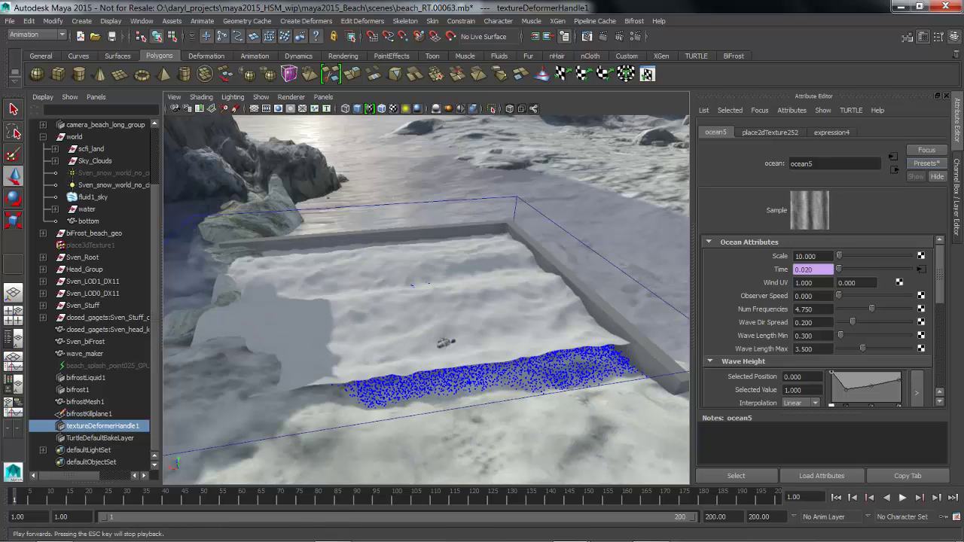
alt+drag(459, 301, 403, 301)
alt+drag(414, 350, 400, 300)
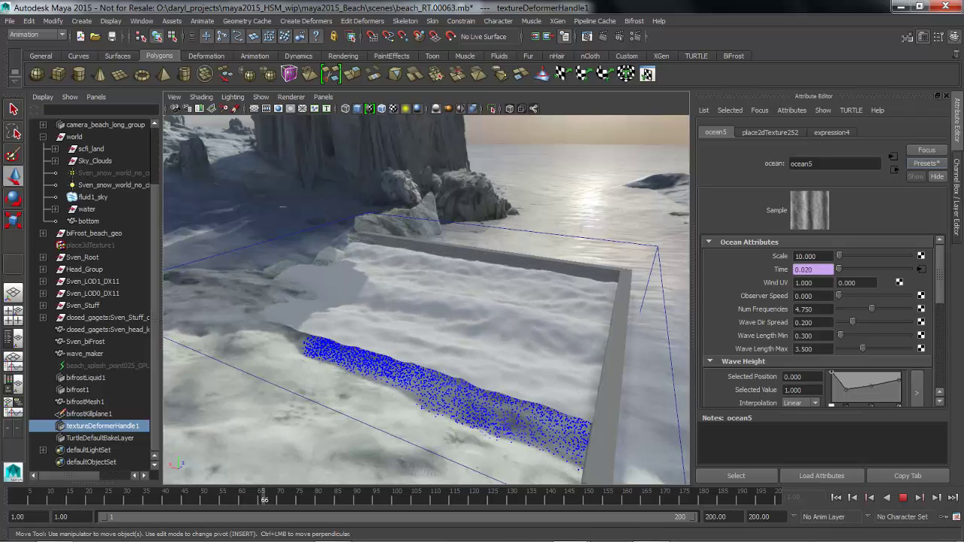
click(836, 498)
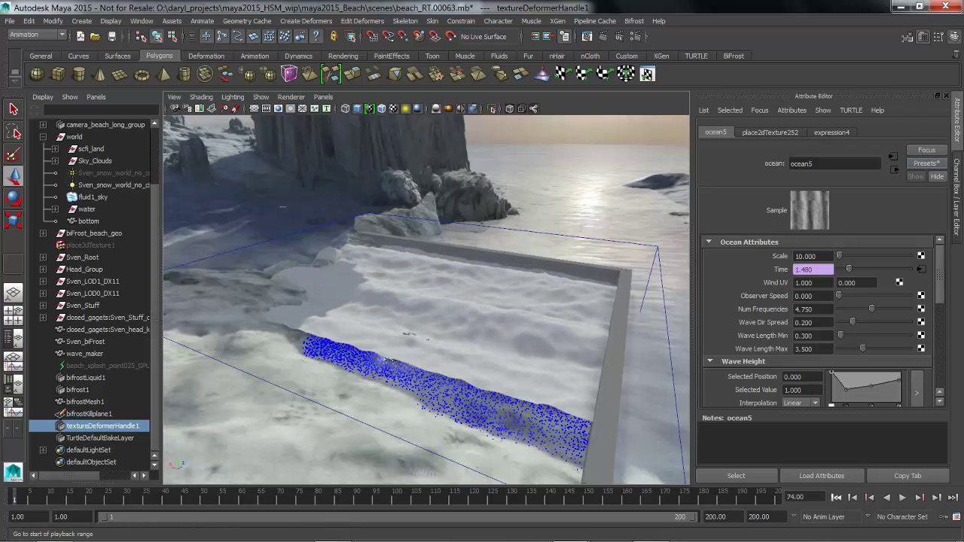
Step: Add the wave_maker plane to the bifrost1 liquid as an accelerator
alt+drag(404, 328, 461, 343)
click(429, 345)
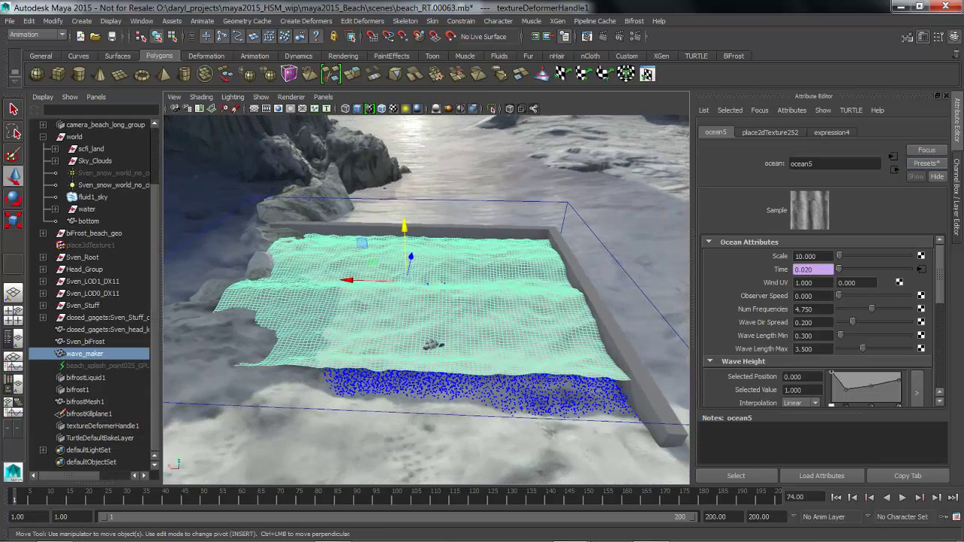
shift+click(467, 388)
alt+drag(467, 388, 444, 380)
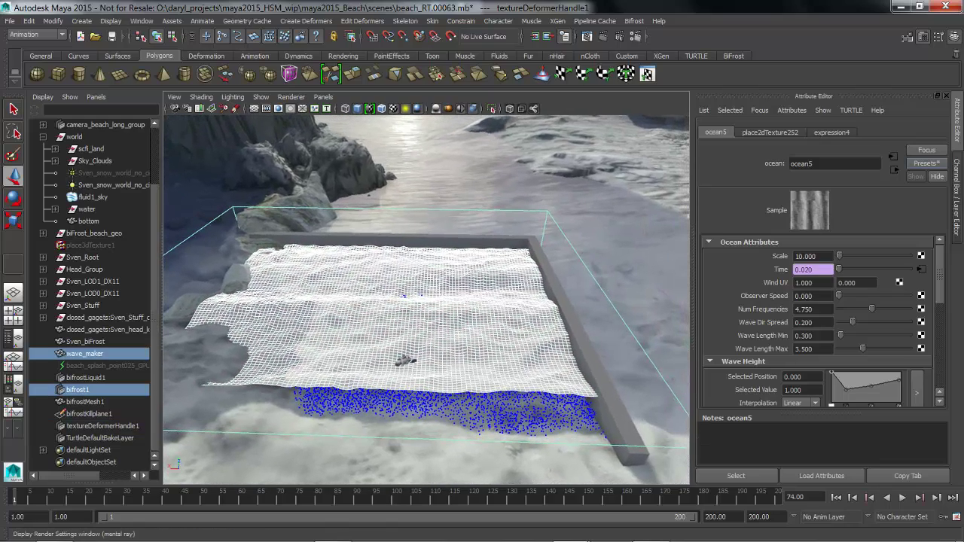
click(634, 21)
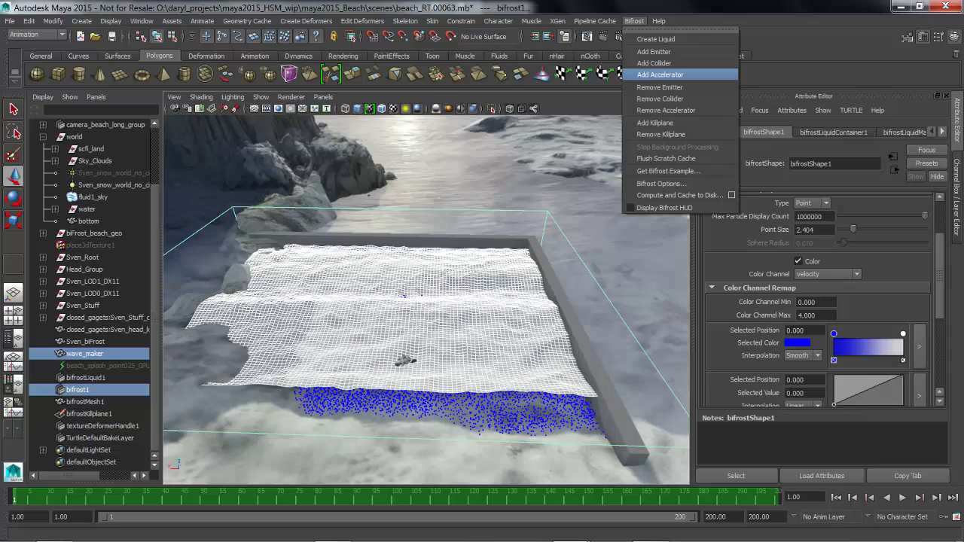
click(660, 74)
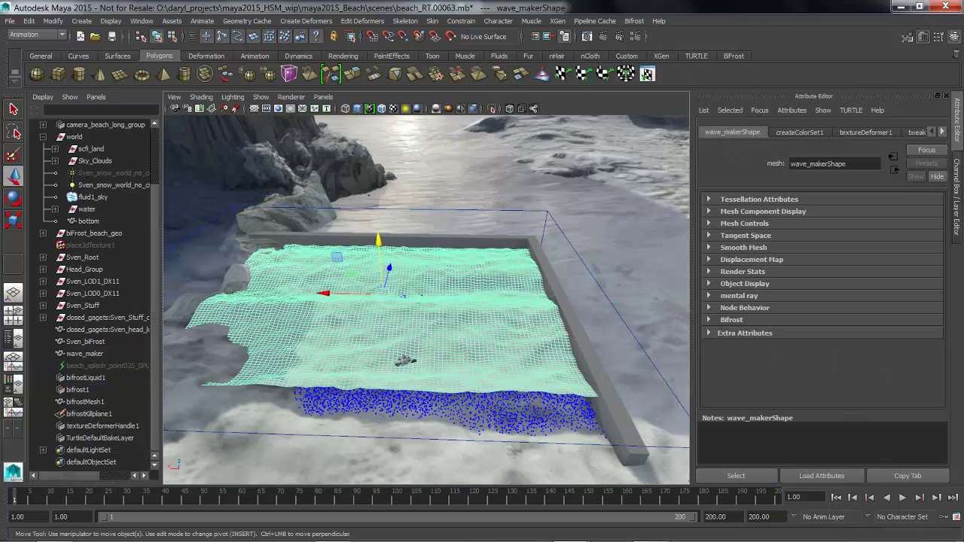
Step: Set the Bifrost acceleration conversion Mode of the wave_maker mesh to Shell
click(731, 320)
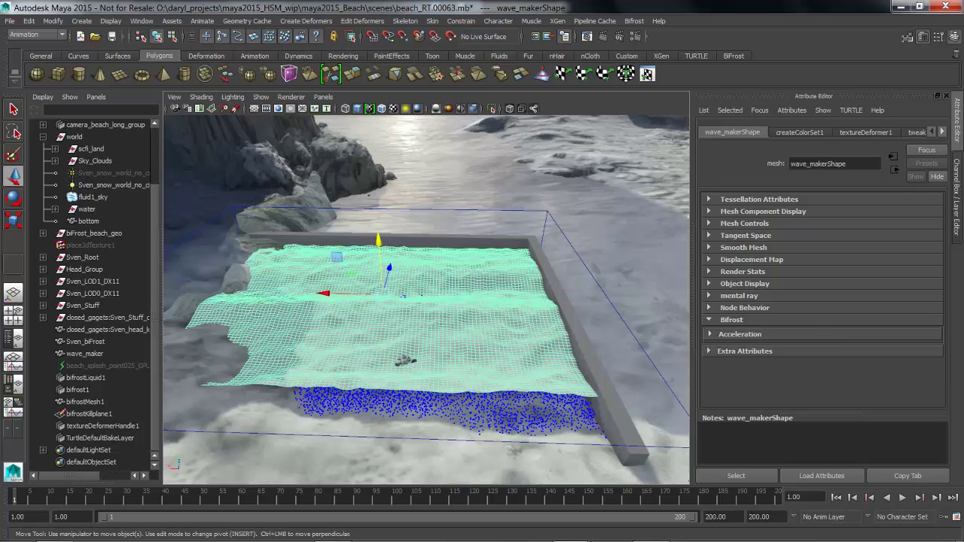
click(739, 334)
scroll(818, 298, down, 5)
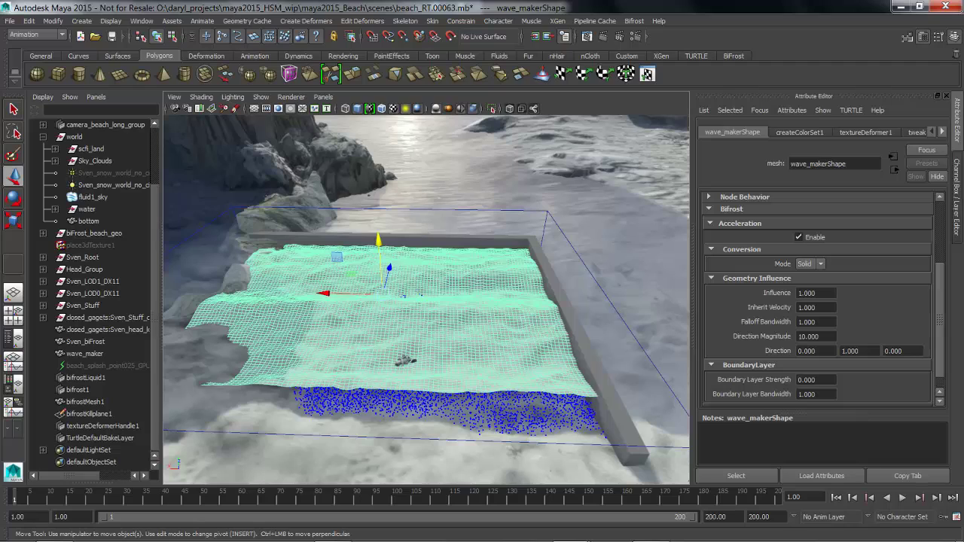
click(809, 264)
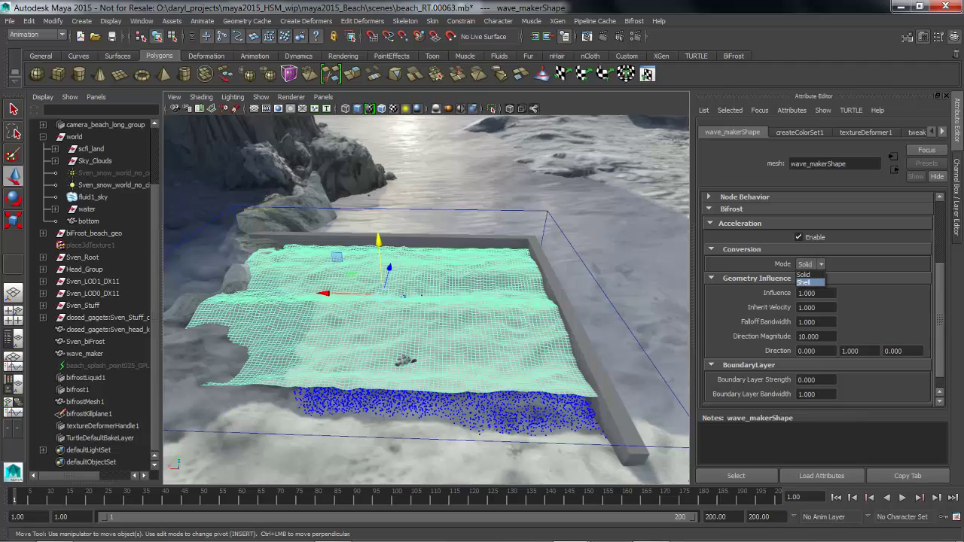
click(803, 282)
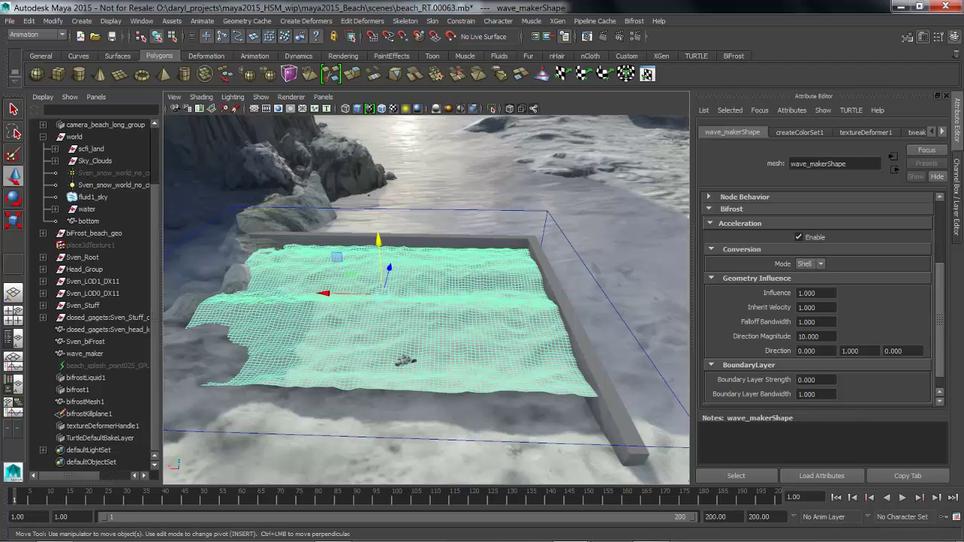
Step: Set the accelerator's Inherit Velocity to 5
double_click(807, 307)
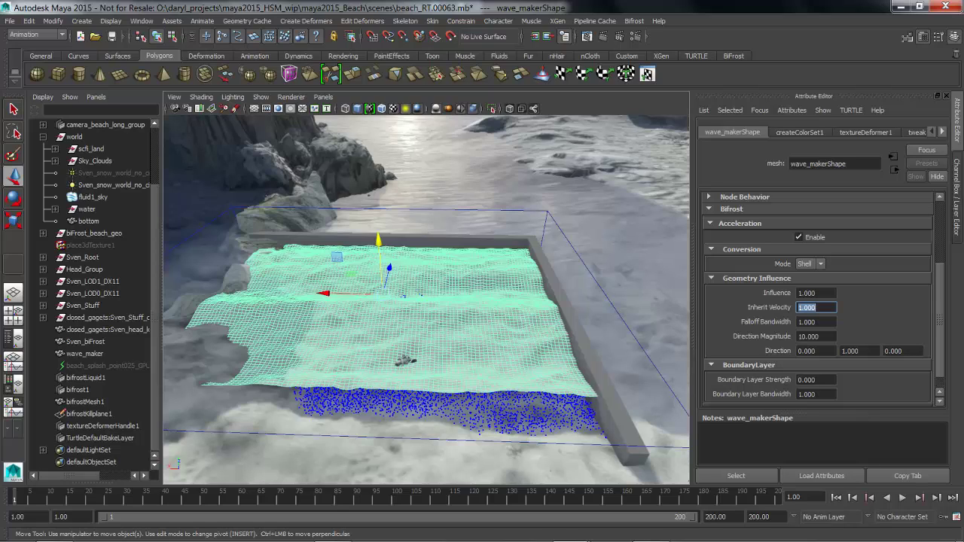
text(5)
key(Return)
Step: Set the accelerator's Direction Magnitude to 0 and the Y component of its Direction to 0
click(819, 336)
double_click(809, 337)
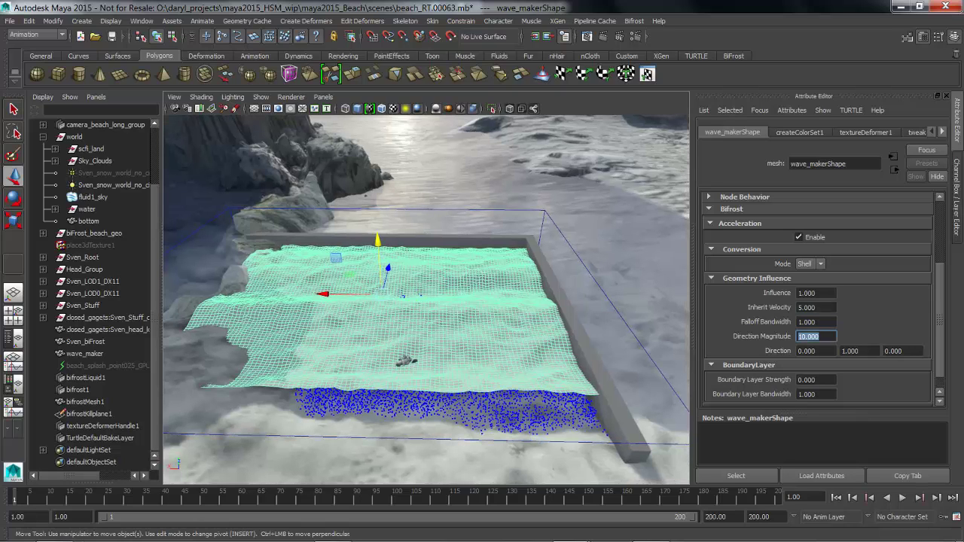
text(0)
key(Return)
double_click(849, 351)
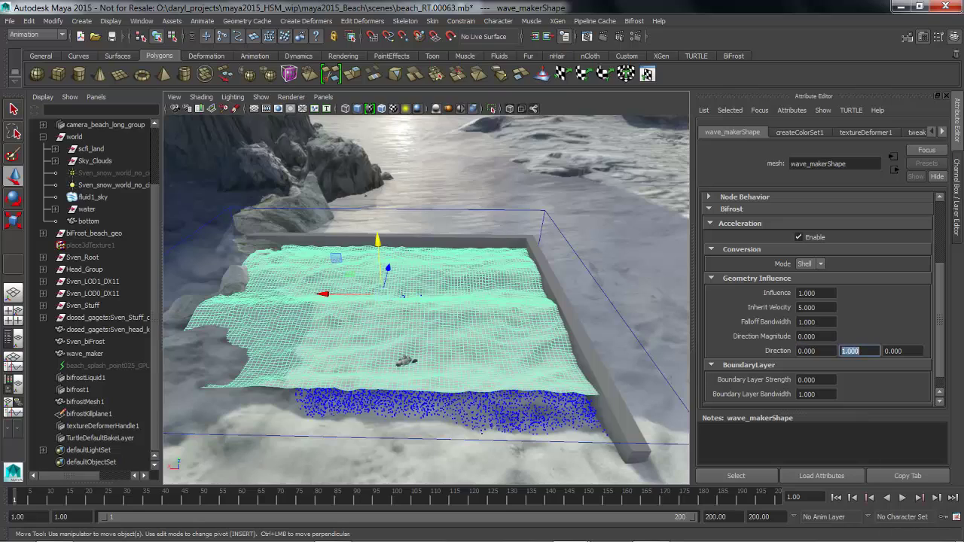
text(0)
key(Return)
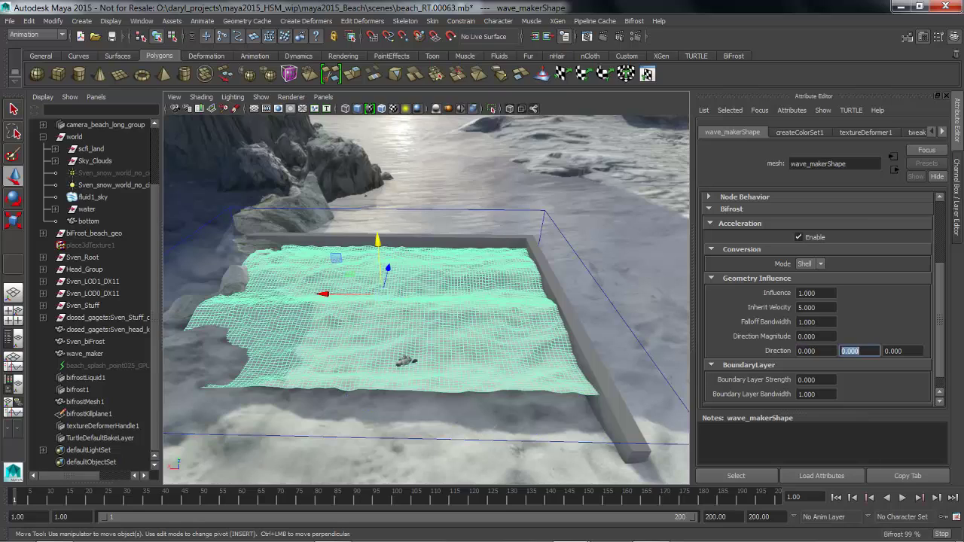
Step: Select the bifrost1 liquid and play the timeline forward to simulate it with the wave accelerator
alt+drag(421, 316, 445, 304)
alt+right_drag(444, 304, 477, 306)
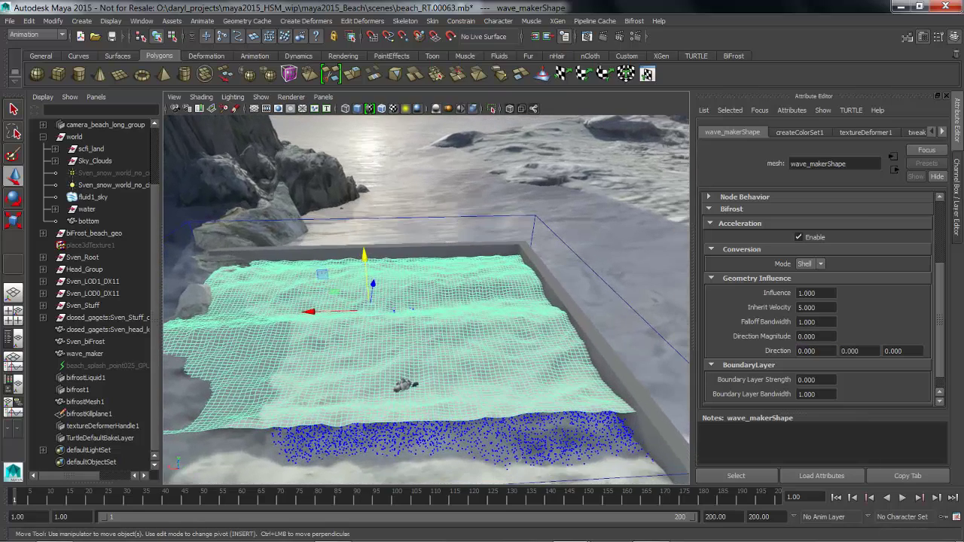
alt+drag(478, 306, 451, 291)
click(77, 389)
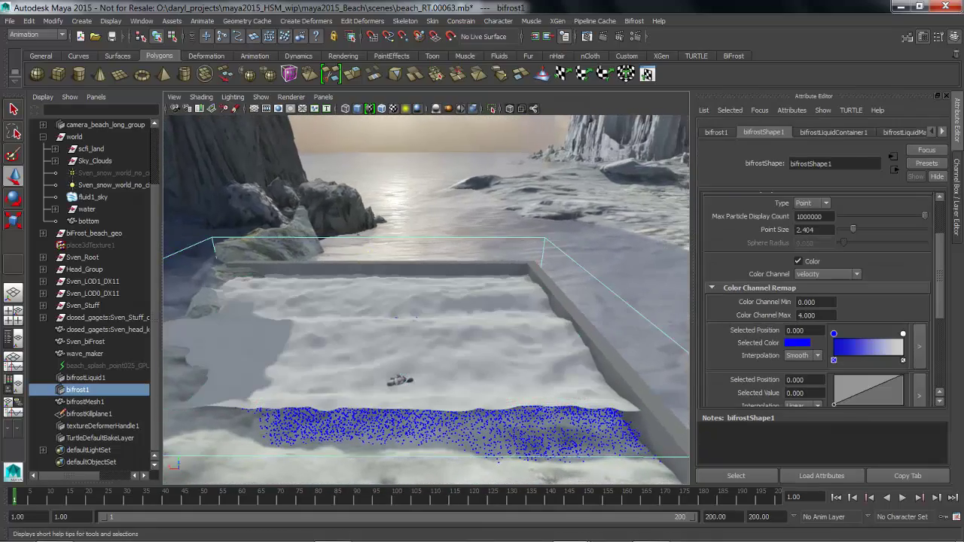
key(alt+v)
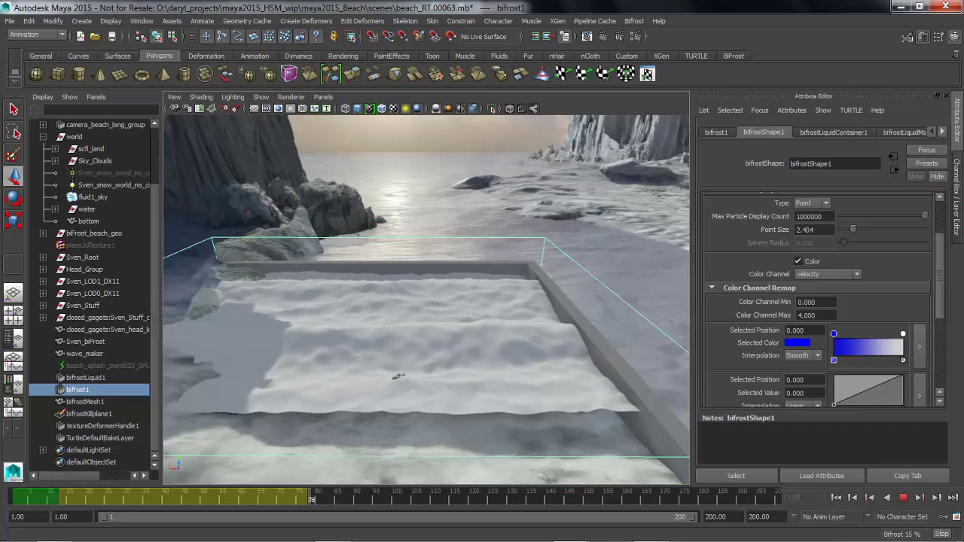
Step: Replace the Attribute Editor with the bifrost1 channels and the display layers while the simulation plays
key(ctrl+a)
alt+middle_drag(555, 309, 516, 300)
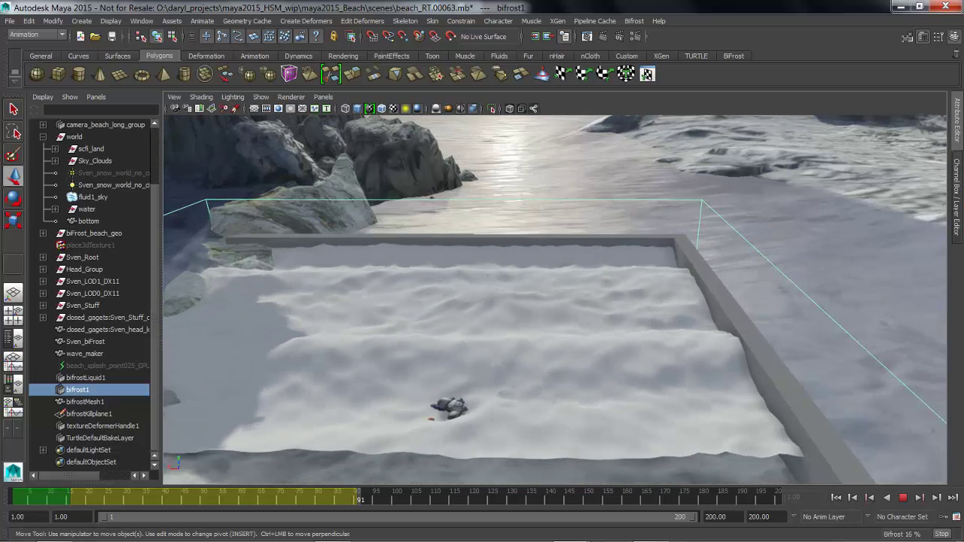
key(ctrl+a)
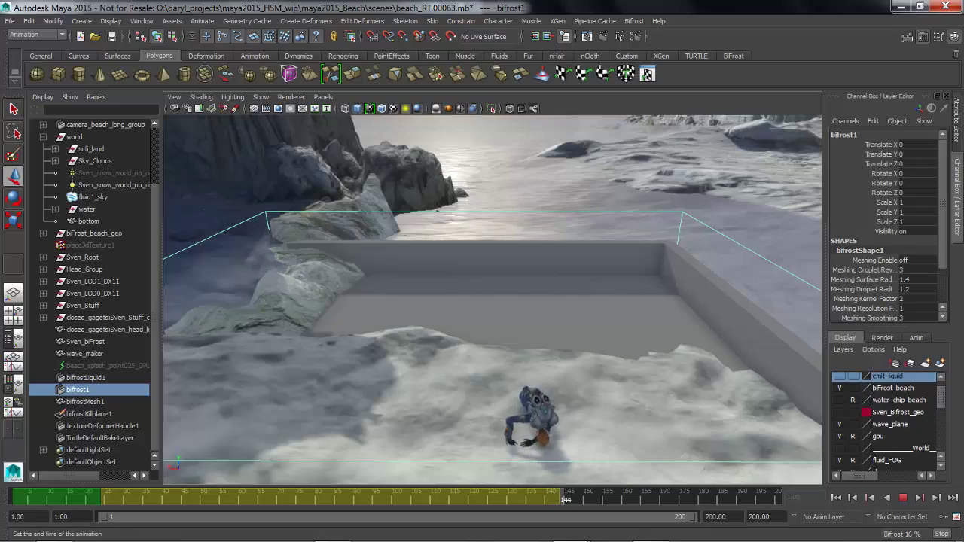
Step: Set the end of the playback range to 100 and play the liquid simulation
click(722, 517)
text(100)
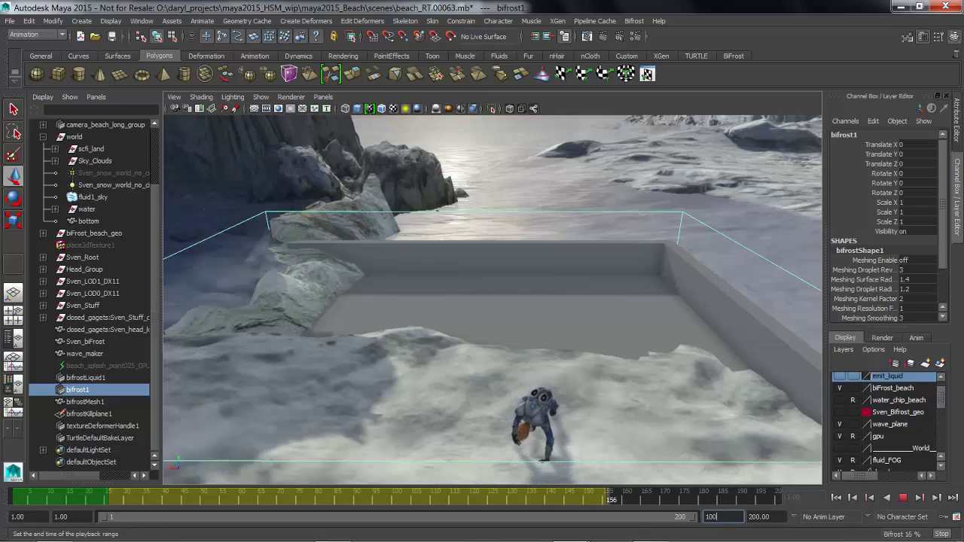
key(Return)
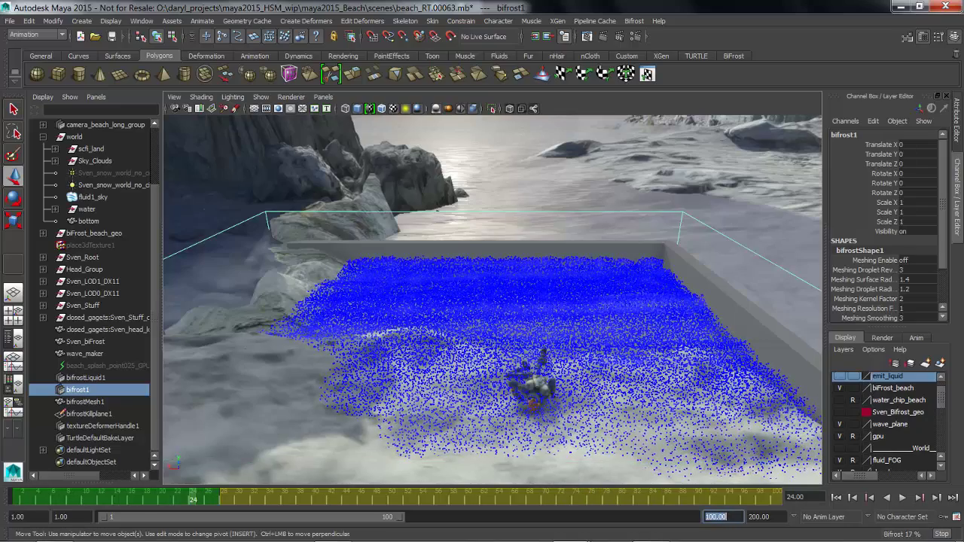
key(alt+v)
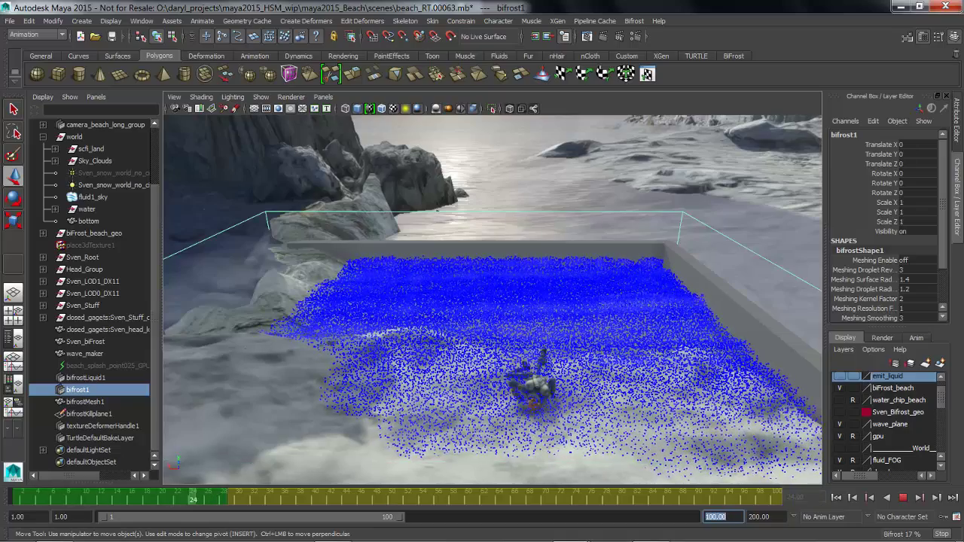
key(alt+v)
Step: In bifrostShape1's Color Channel Remap, add a curve point at position 0.209 with value 0.660 to brighten the faster particles
alt+drag(459, 302, 508, 297)
alt+drag(481, 309, 533, 276)
scroll(493, 299, up, 3)
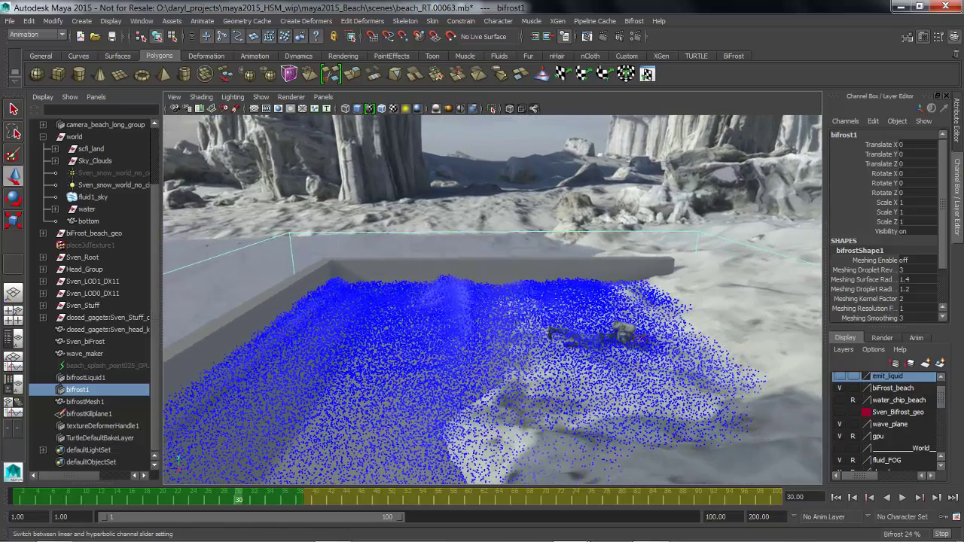
key(ctrl+a)
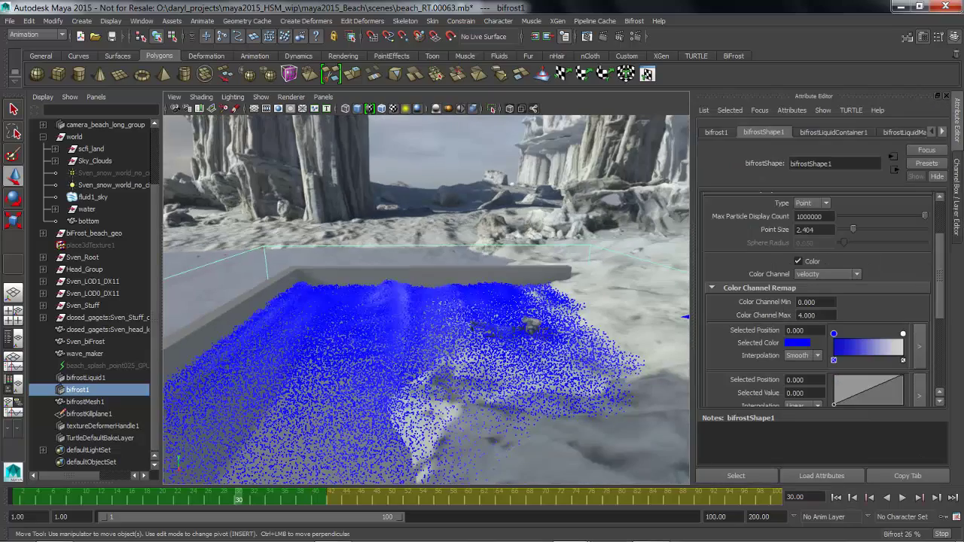
drag(850, 396, 848, 386)
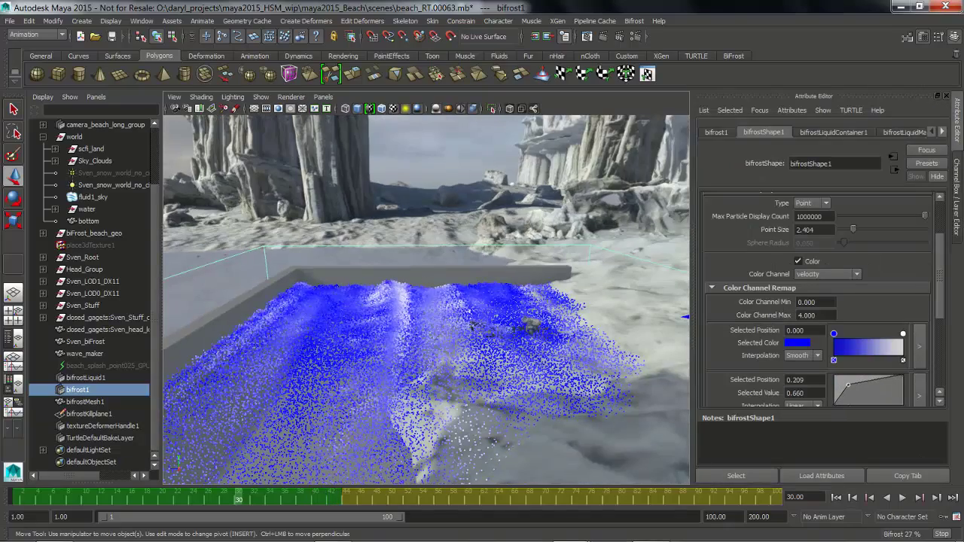
alt+drag(452, 332, 453, 300)
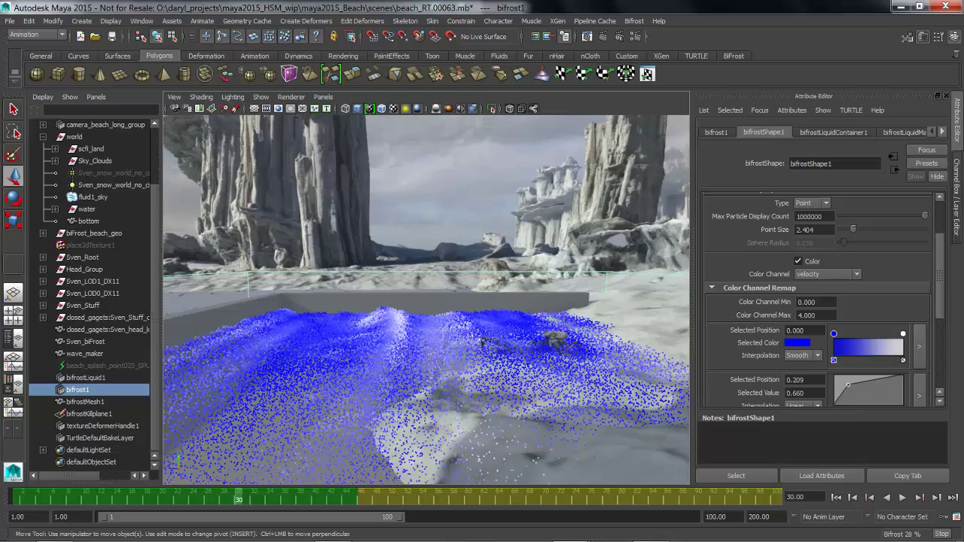
Step: Play the velocity-coloured particles and examine the waves from the side and from above the beach
key(alt+v)
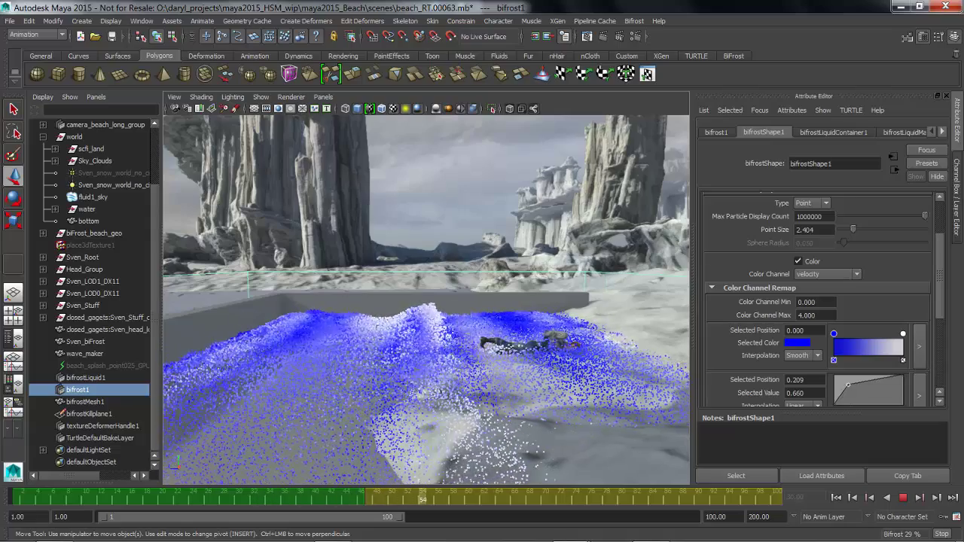
key(Escape)
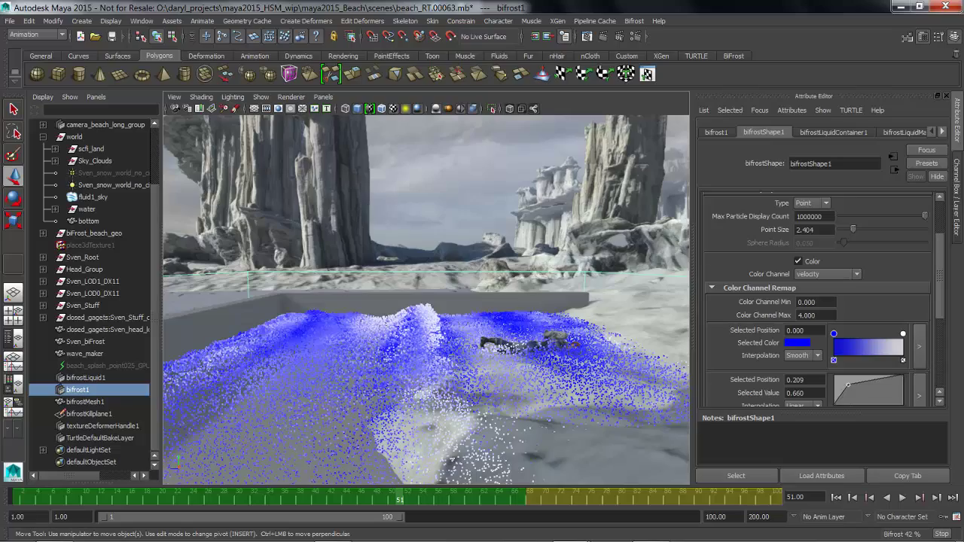
key(alt+v)
key(alt+v)
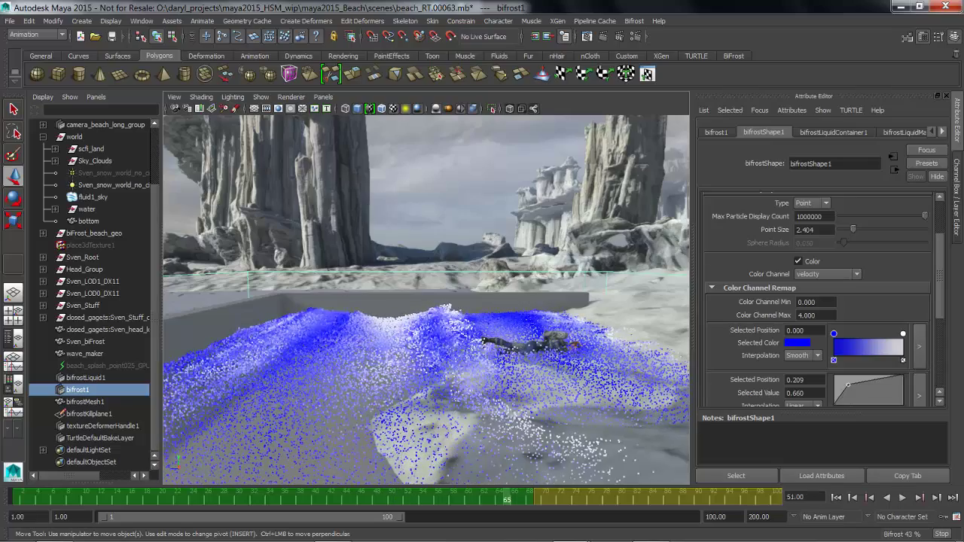
alt+drag(496, 301, 358, 352)
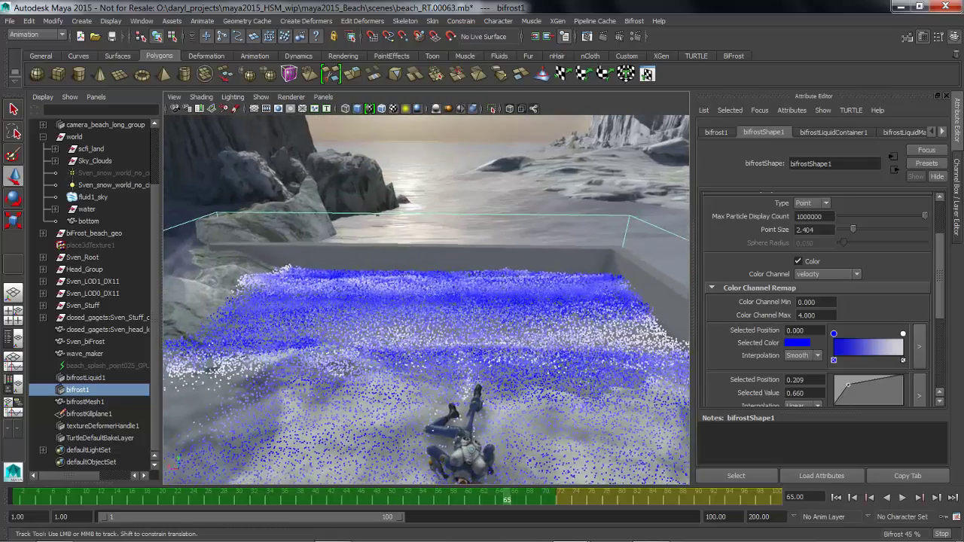
alt+middle_drag(358, 353, 357, 295)
alt+drag(357, 295, 346, 325)
alt+right_drag(346, 325, 294, 327)
alt+drag(293, 326, 301, 328)
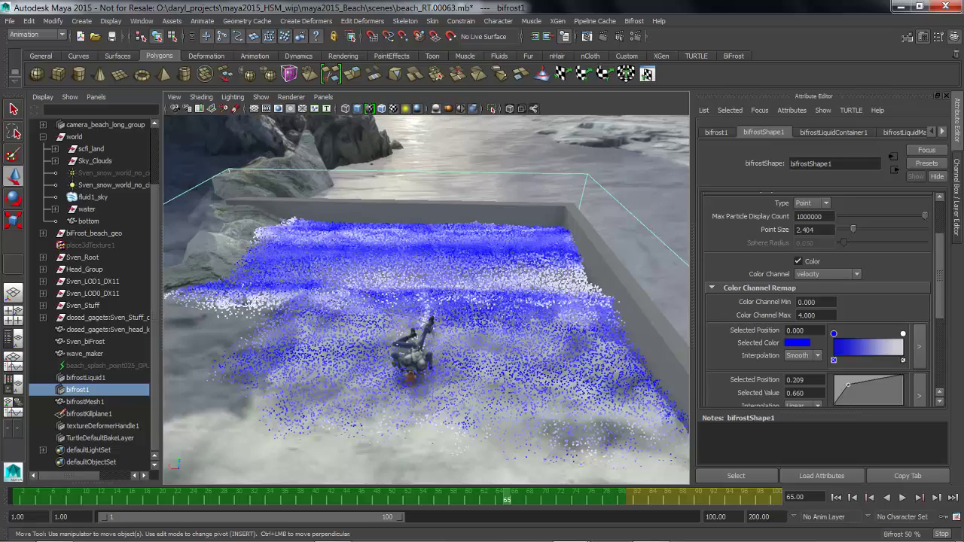
key(alt+v)
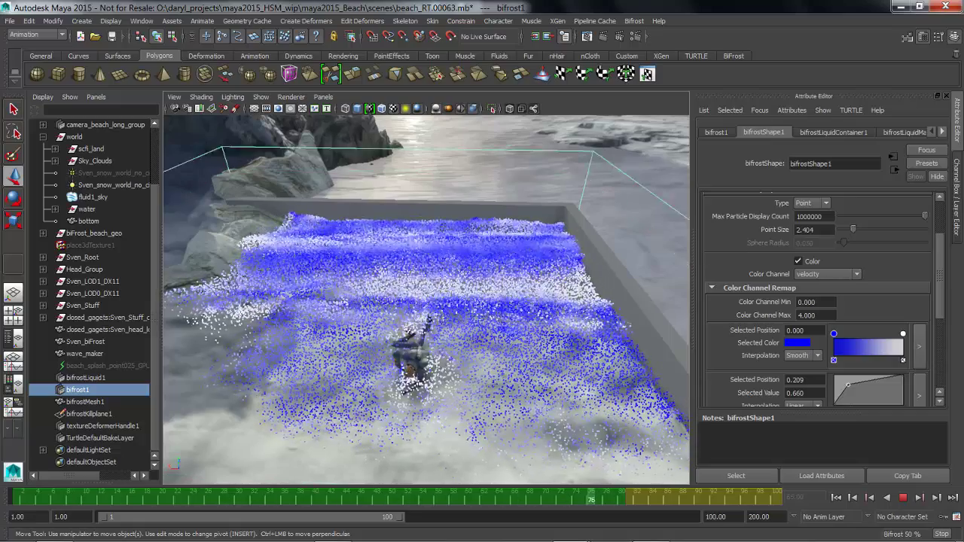
Step: Return to the first frame, show the channels and display layers, and select the wave_maker plane
drag(406, 498, 270, 497)
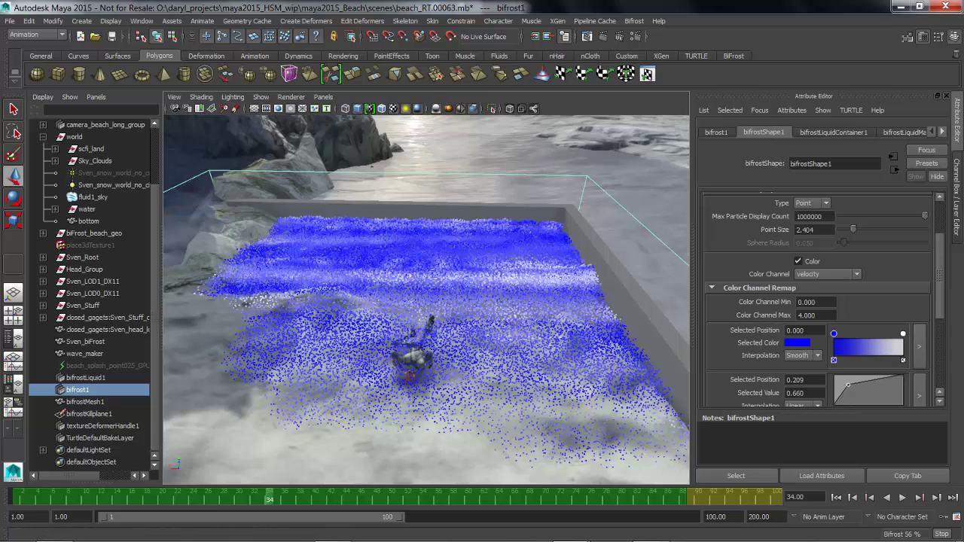
click(835, 497)
click(956, 197)
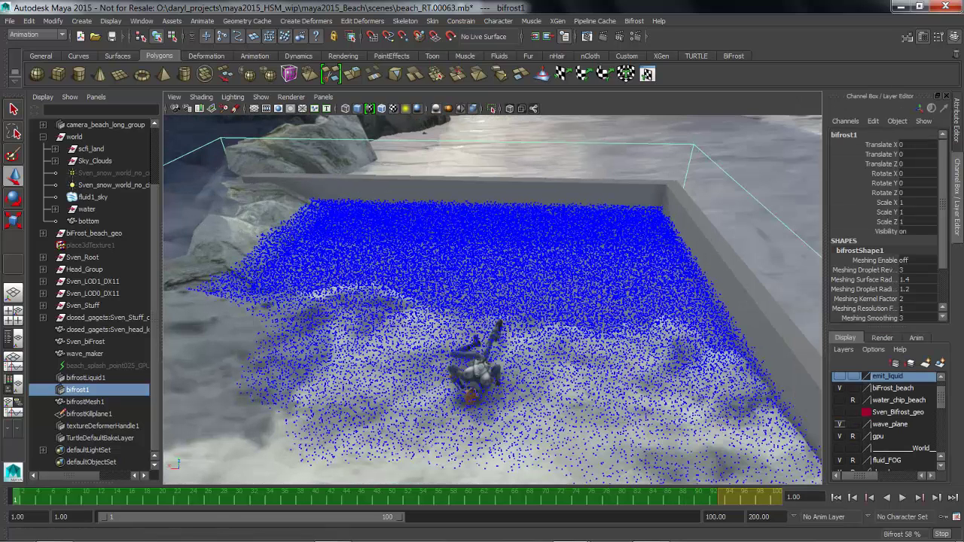
alt+drag(572, 286, 520, 316)
click(519, 316)
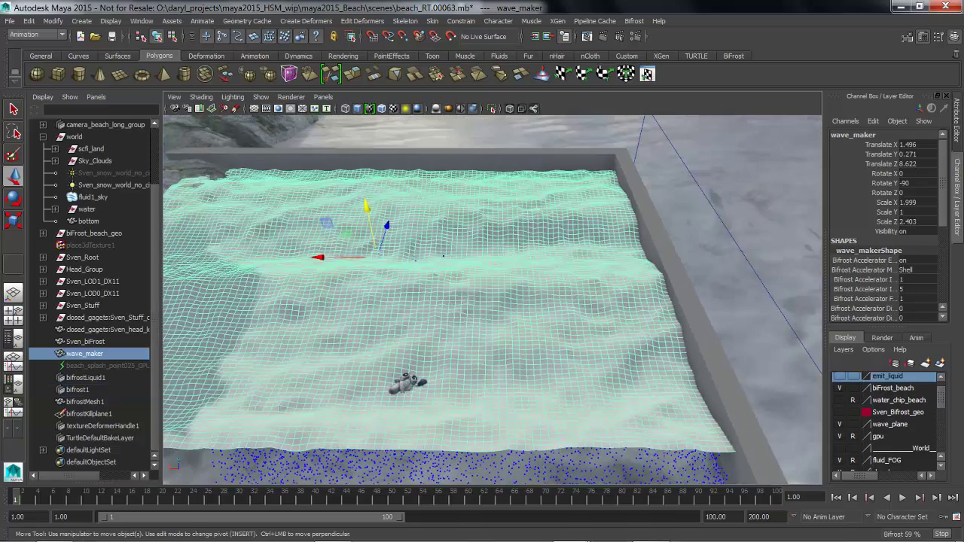
Step: Start the Paint Vertex Color Tool on the wave_maker plane and open its tool settings
alt+middle_drag(519, 316, 566, 291)
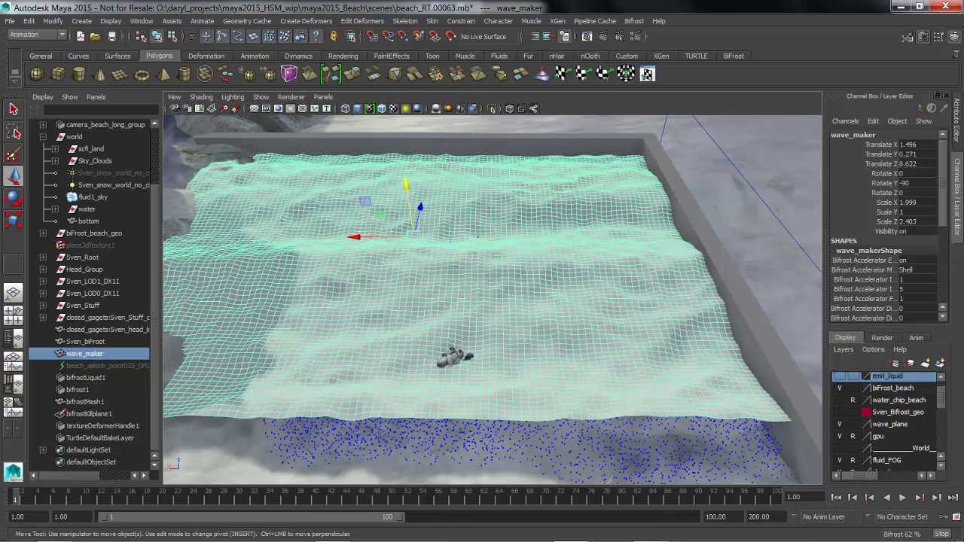
right_click(585, 241)
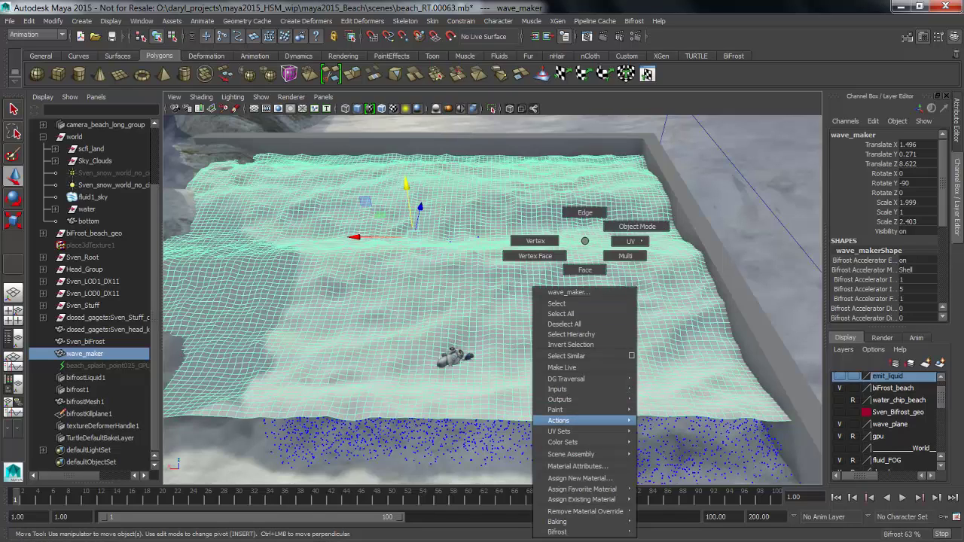
mouse_move(572, 409)
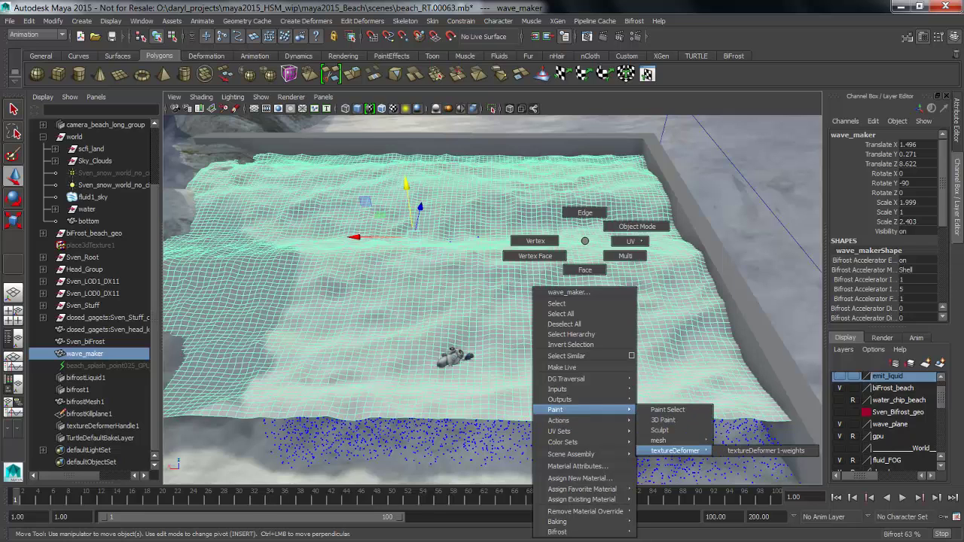
click(783, 439)
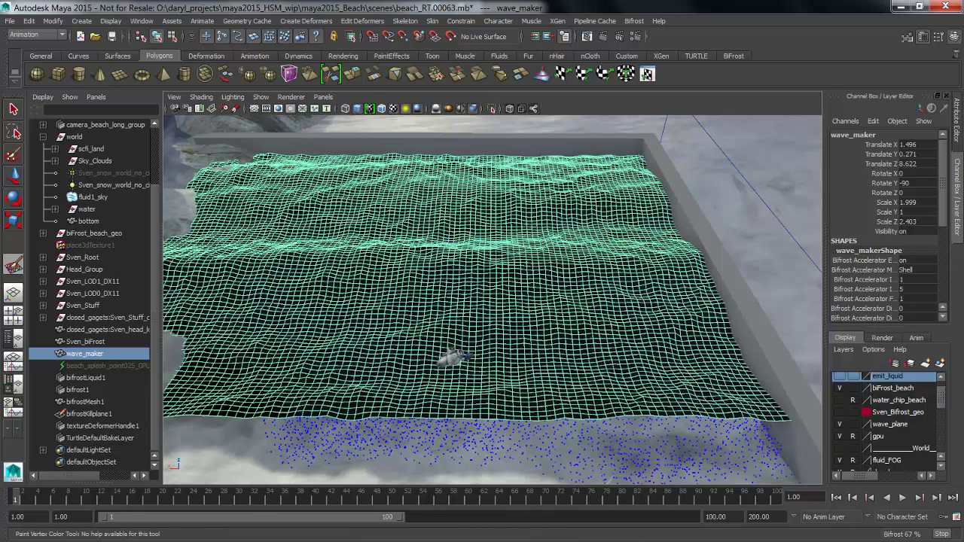
double_click(14, 264)
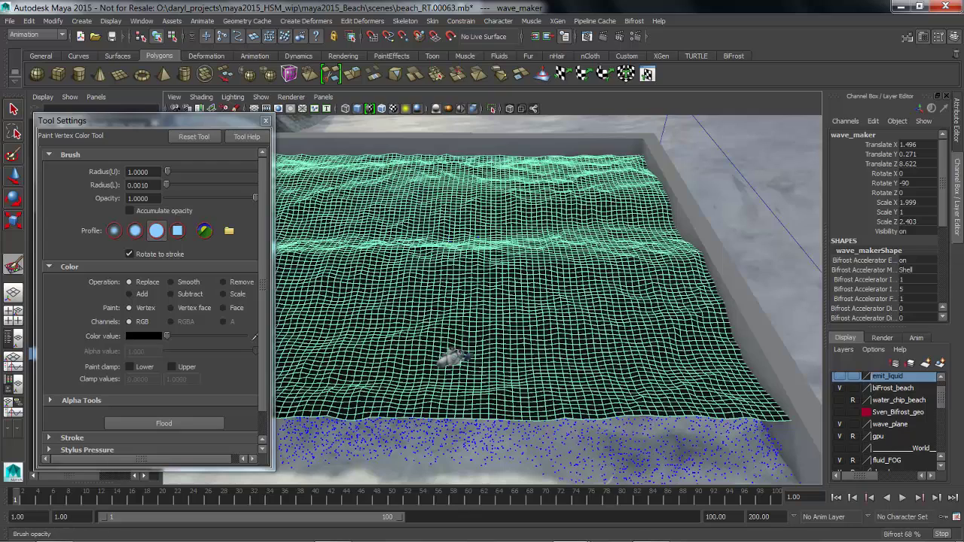
Step: Paint the near corner of the wave_maker plane beside the container wall with white vertex colour, then leave the paint tool
drag(262, 295, 262, 306)
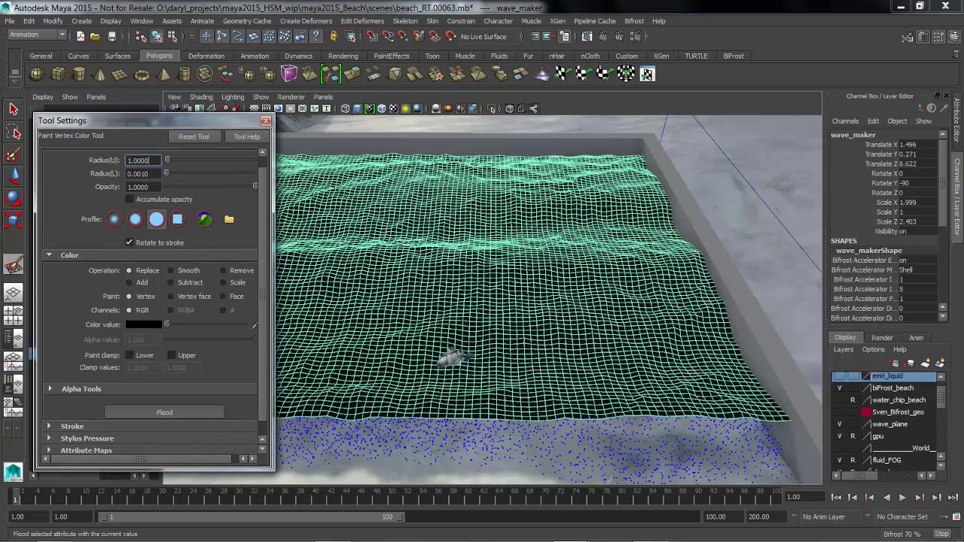
drag(167, 324, 256, 325)
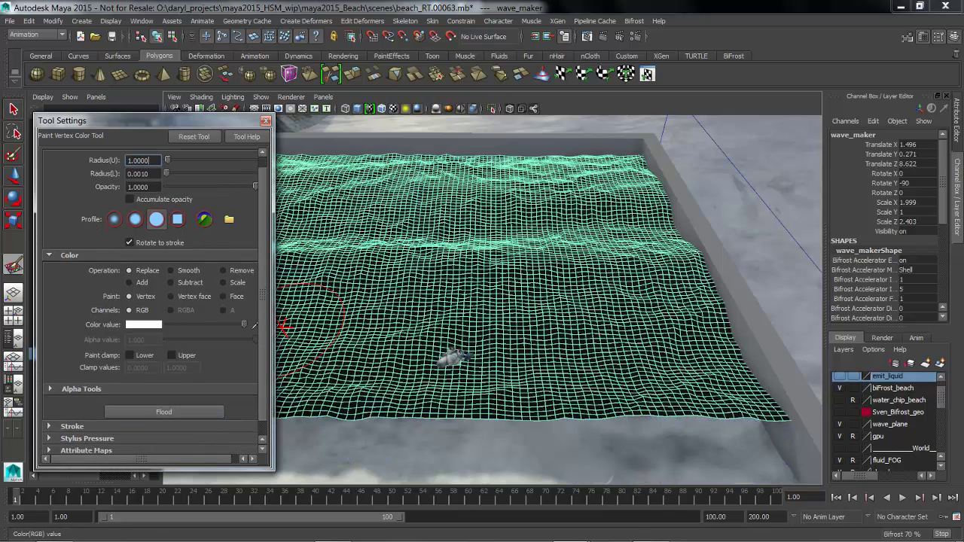
click(652, 351)
drag(636, 317, 715, 362)
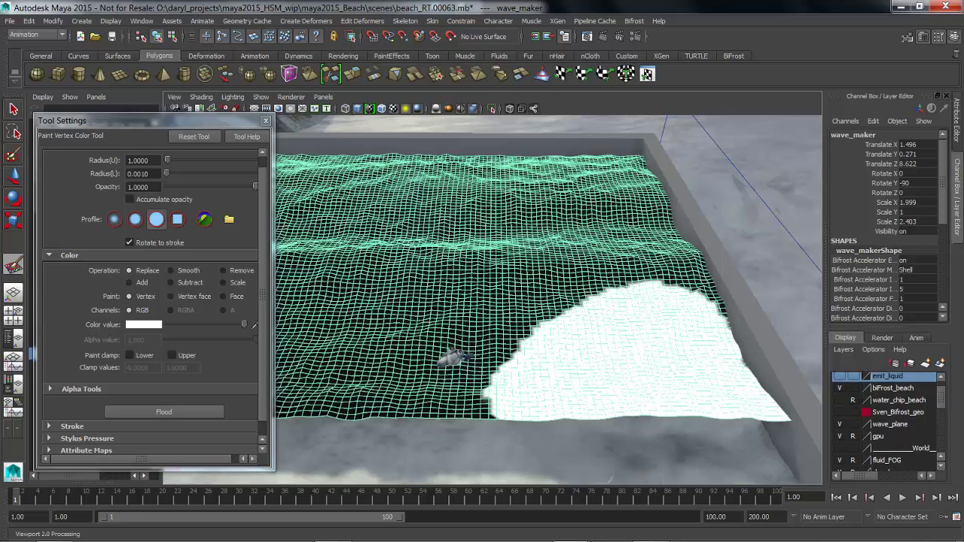
key(w)
click(265, 121)
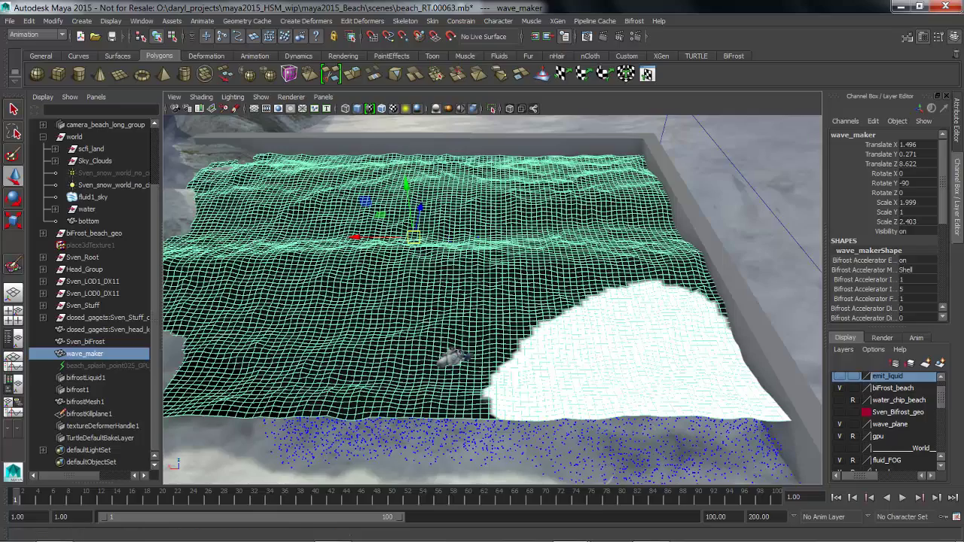
Step: Select the bifrost1 liquid and play the timeline to recompute its simulation
key(alt+v)
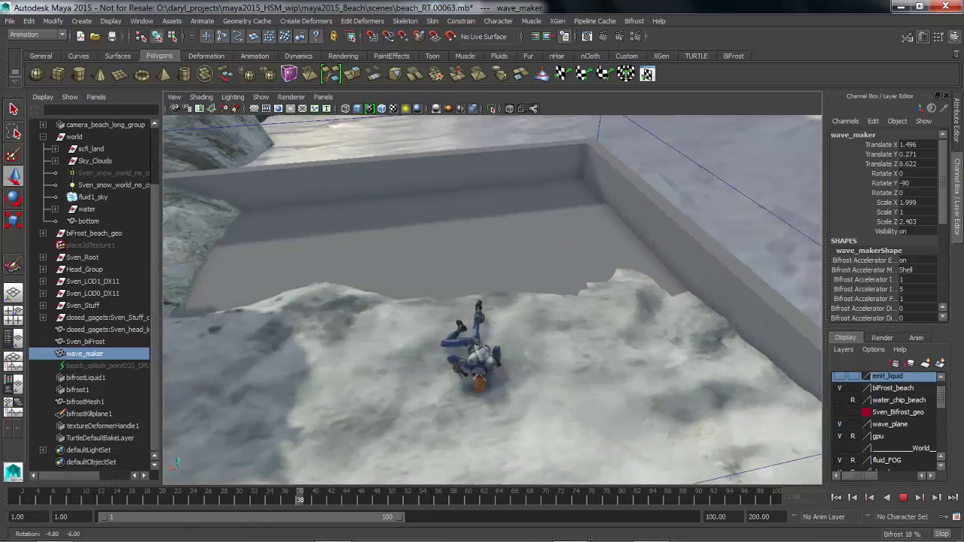
click(77, 389)
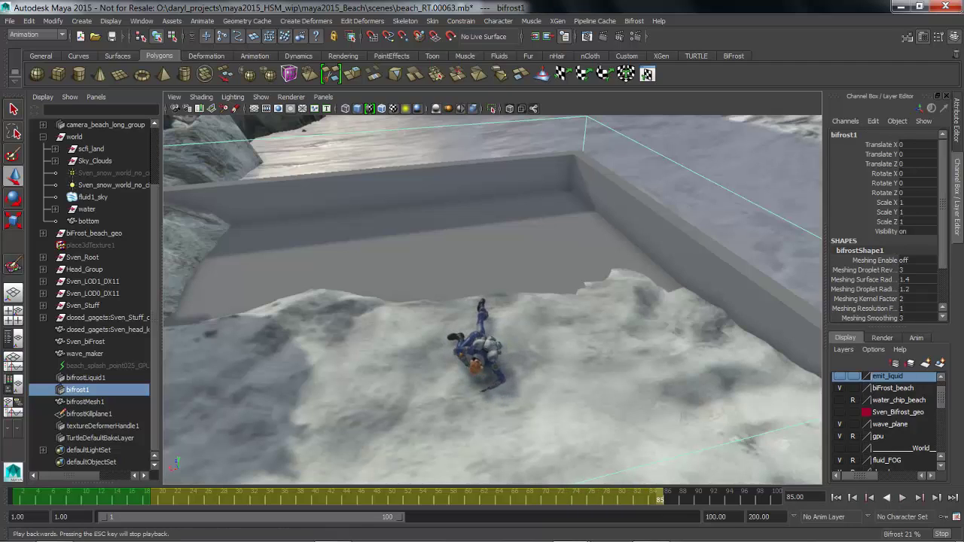
key(alt+v)
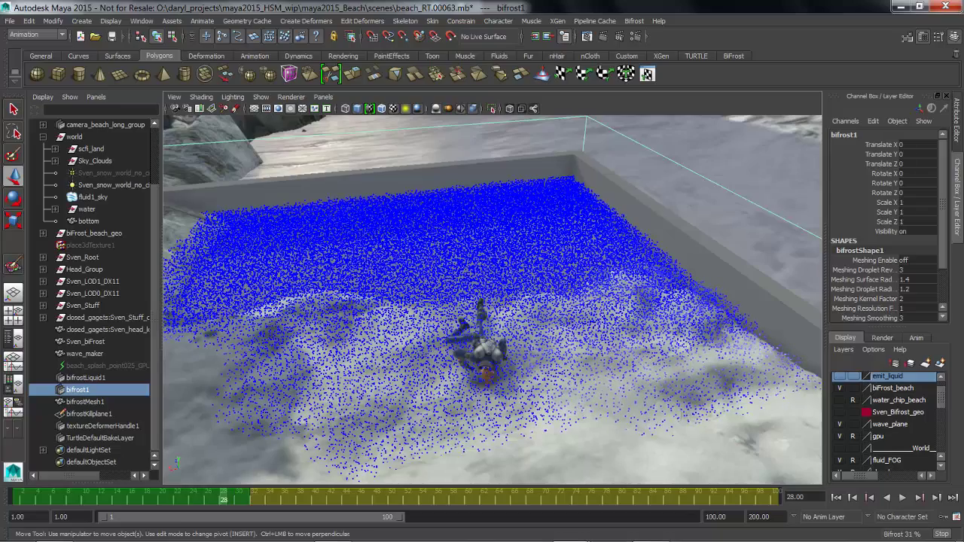
Step: Replay the recomputed liquid and examine how it moves over the beach from frontal and lower viewing angles
key(alt+v)
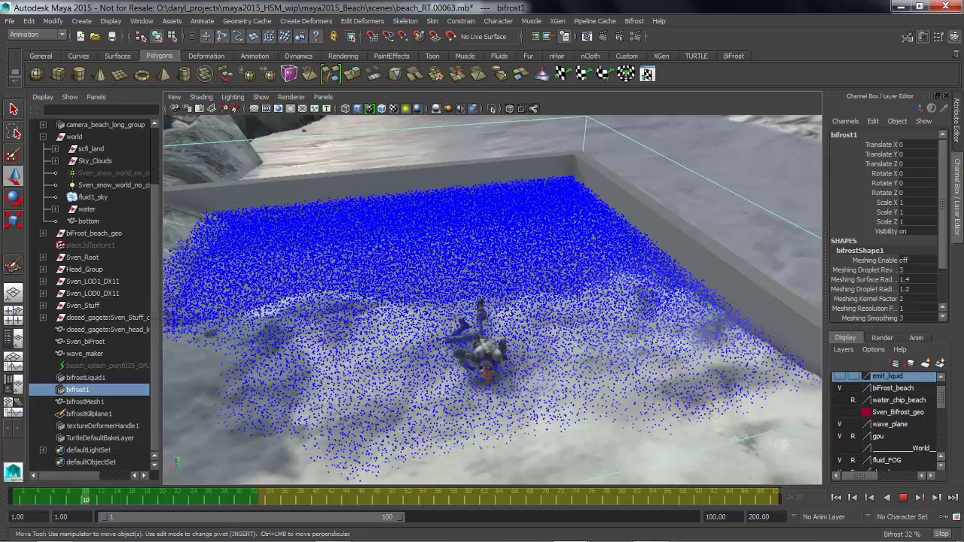
key(alt+v)
alt+drag(492, 302, 433, 268)
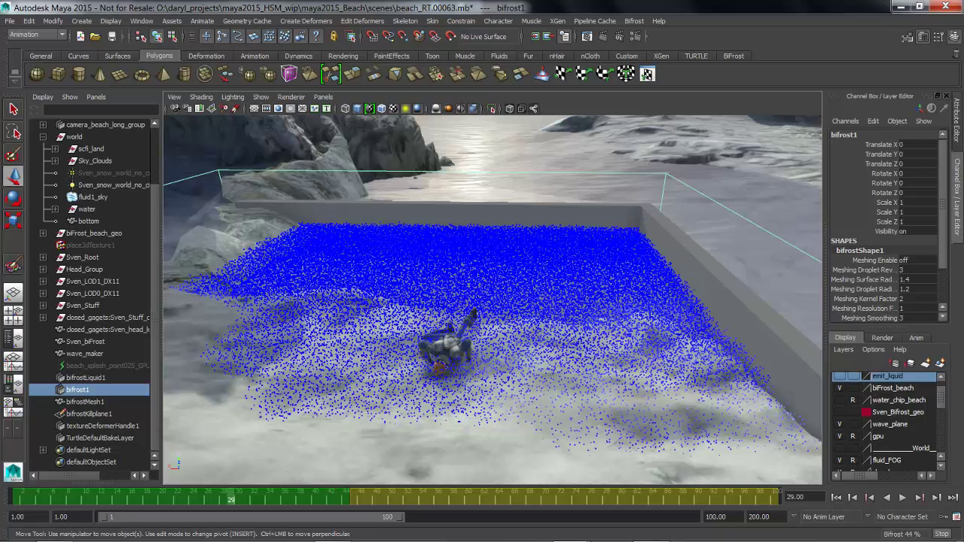
key(alt+v)
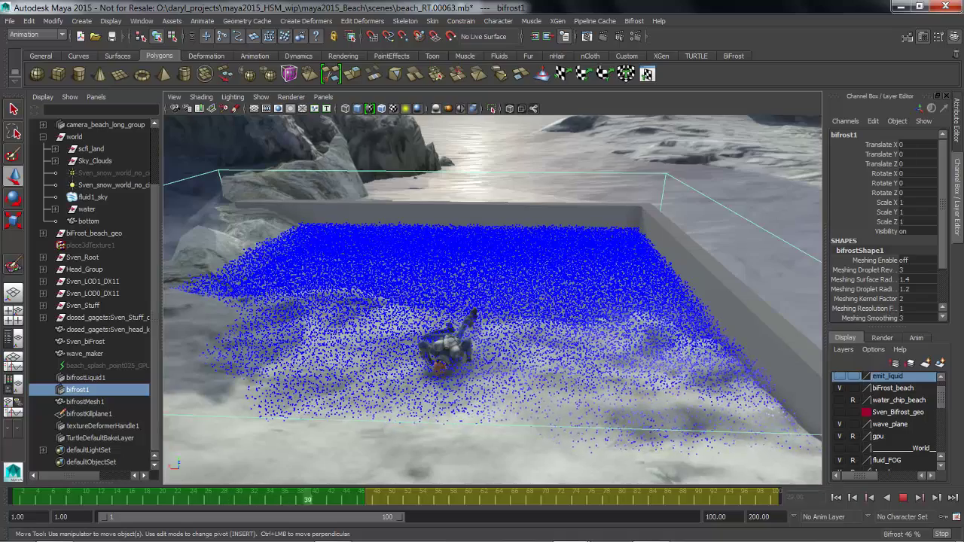
key(alt+v)
alt+drag(467, 301, 451, 279)
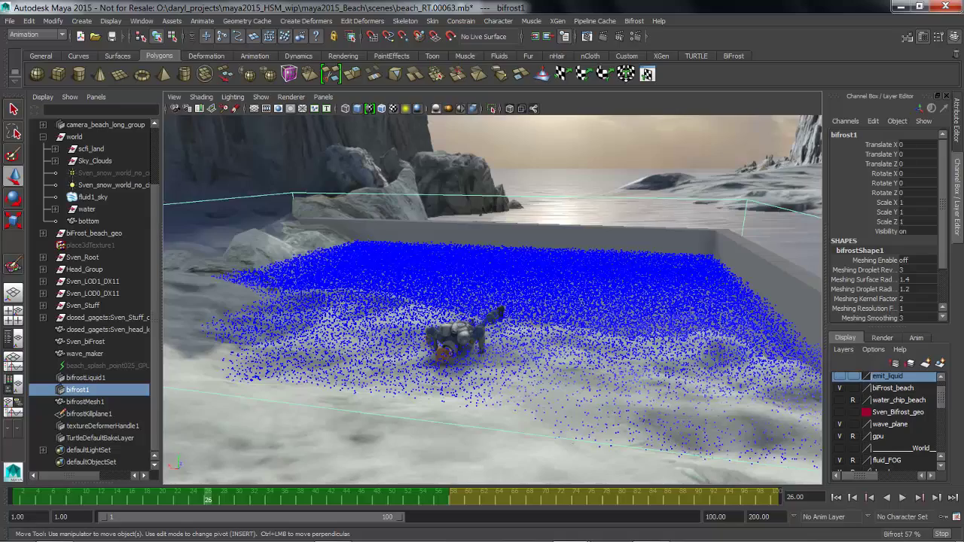
key(alt+v)
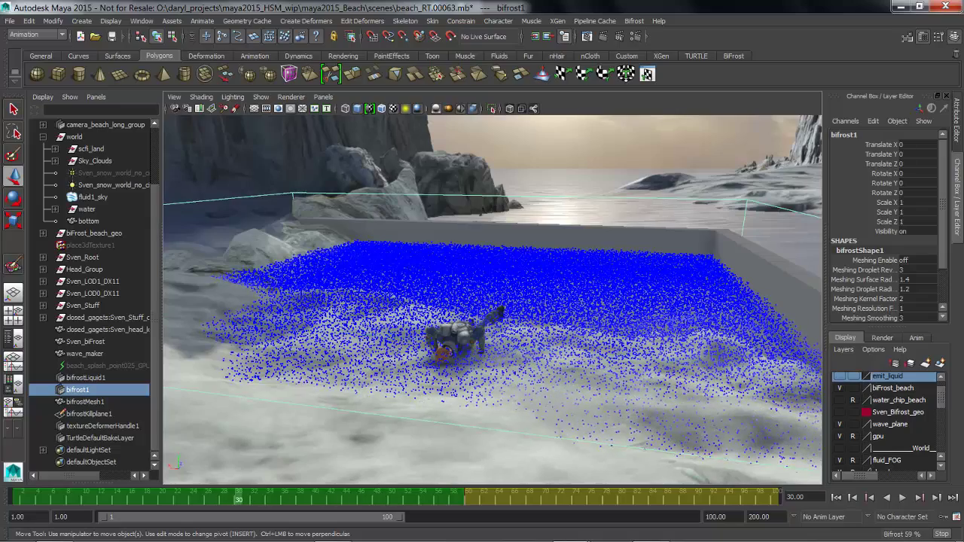
Step: Return to frame 1 and disable background processing in the Bifrost options
key(alt+shift+v)
alt+middle_drag(482, 302, 448, 319)
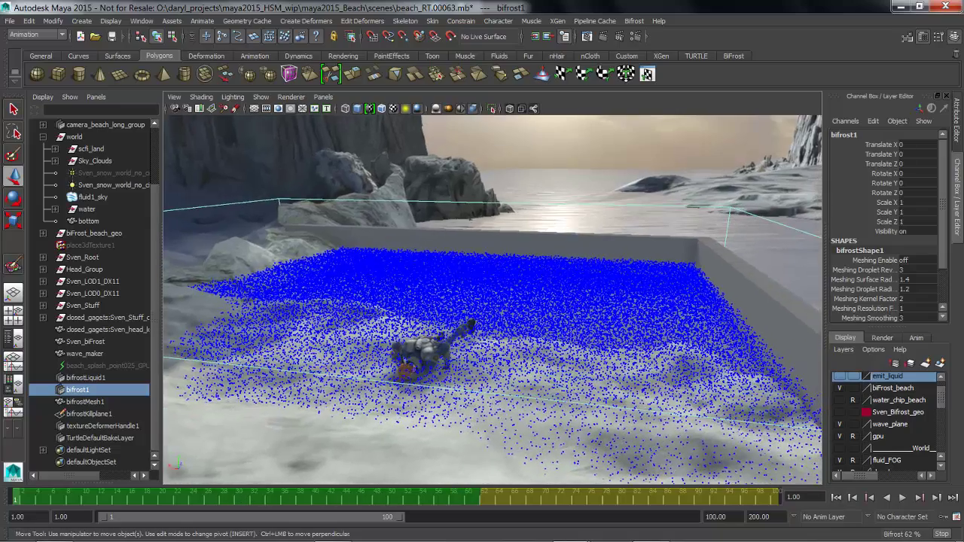
click(634, 21)
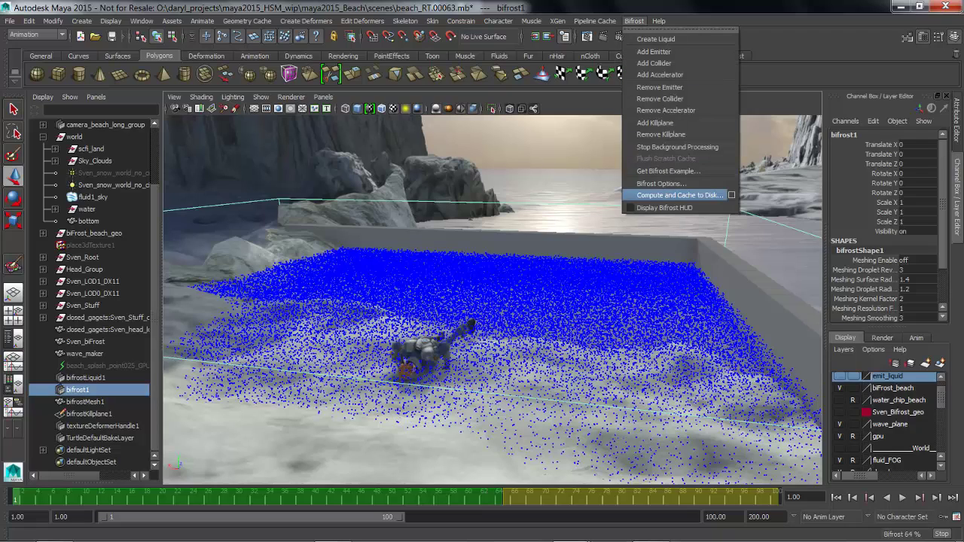
click(662, 183)
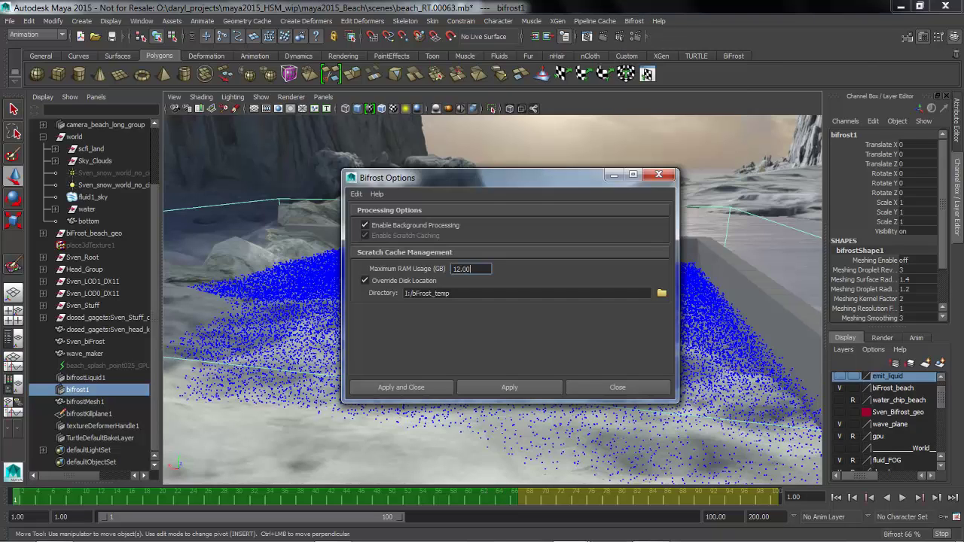
click(365, 225)
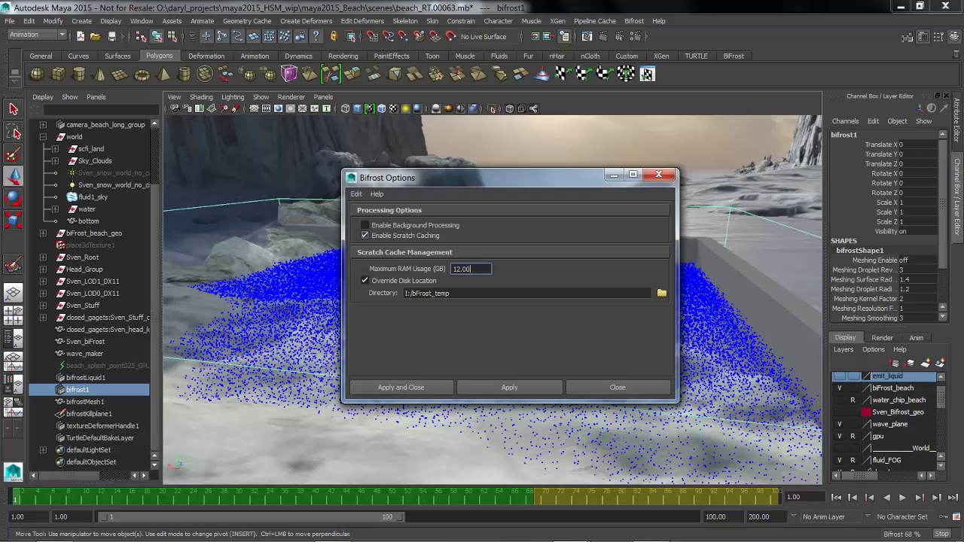
click(400, 387)
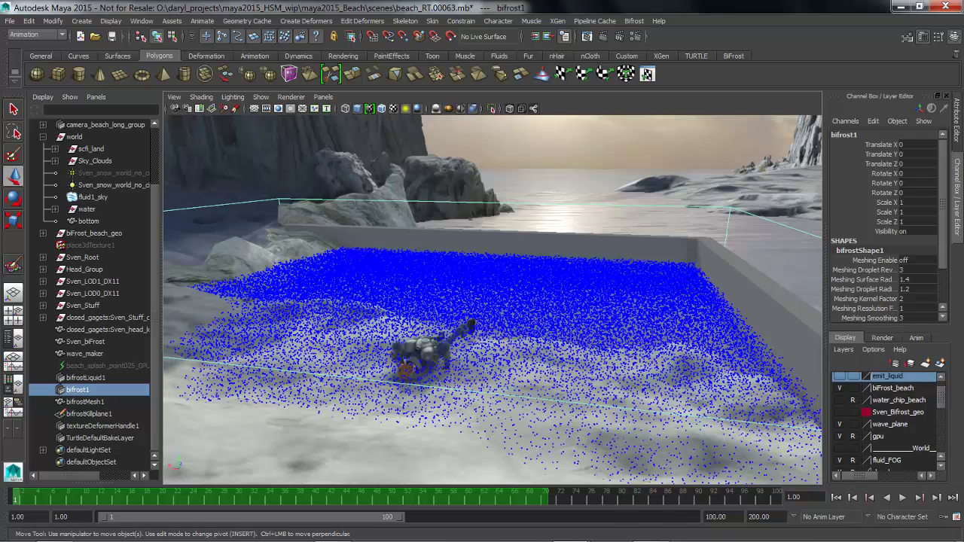
Step: Assign bifrostLiquidContainer1_point05_v.0001.bif from the I: drive's sven_beach folder as the disk cache of bifrostLiquidContainer1
click(957, 121)
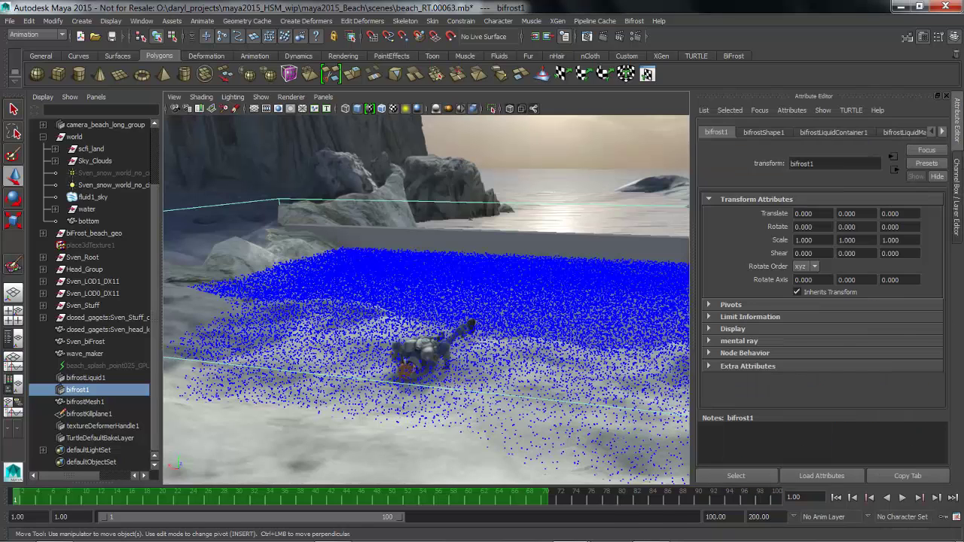
click(833, 132)
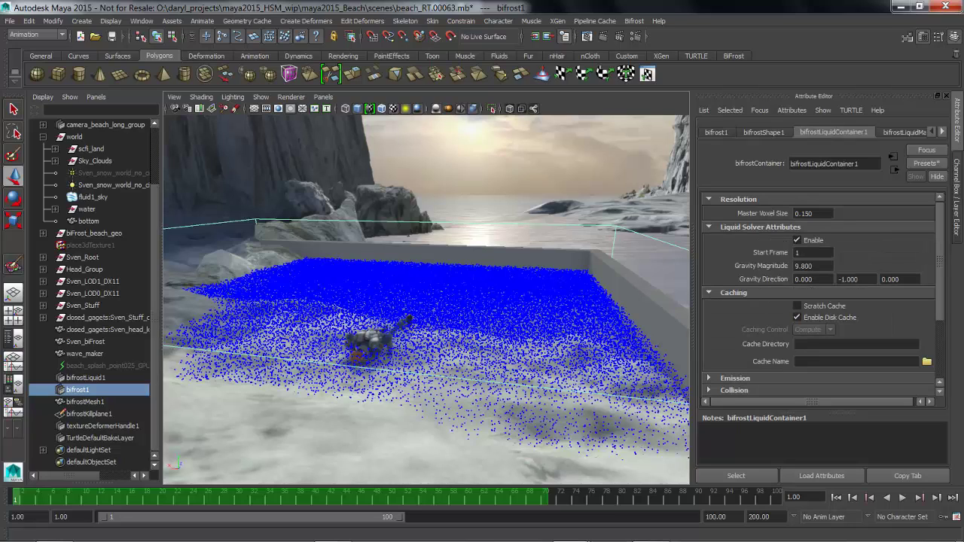
click(926, 362)
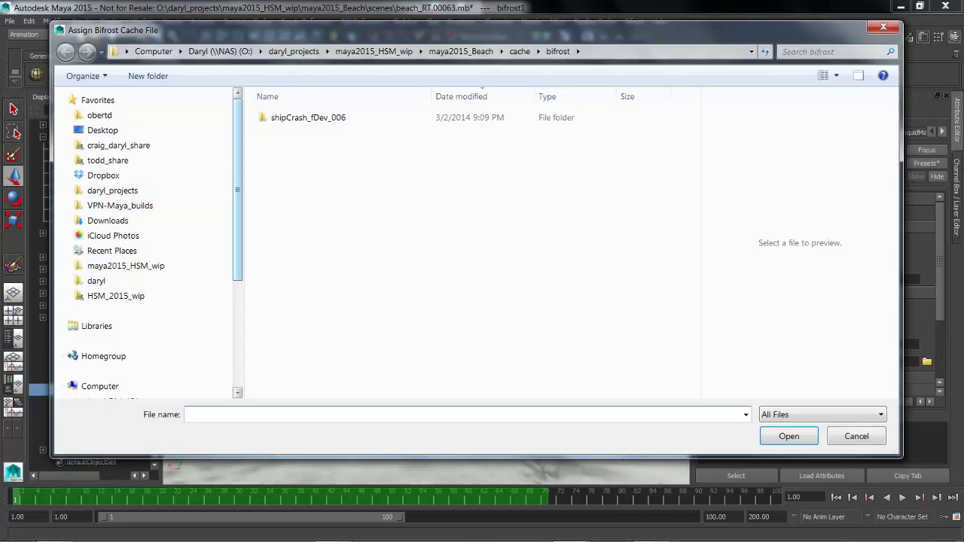
scroll(113, 250, down, 2)
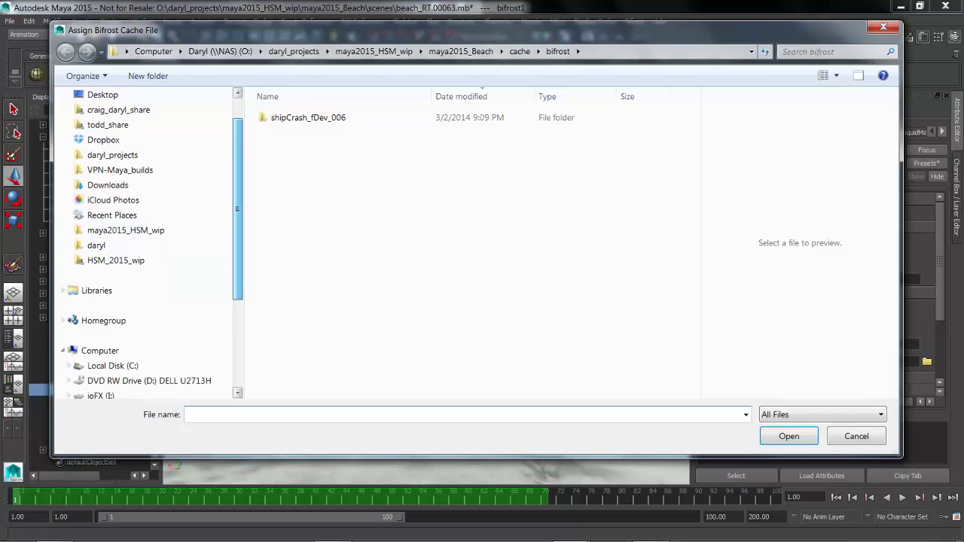
click(101, 335)
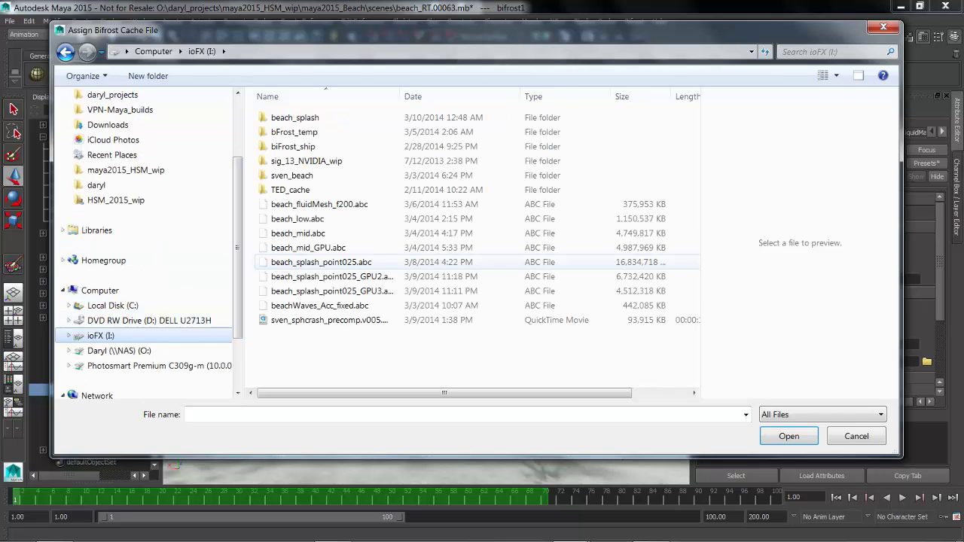
double_click(292, 175)
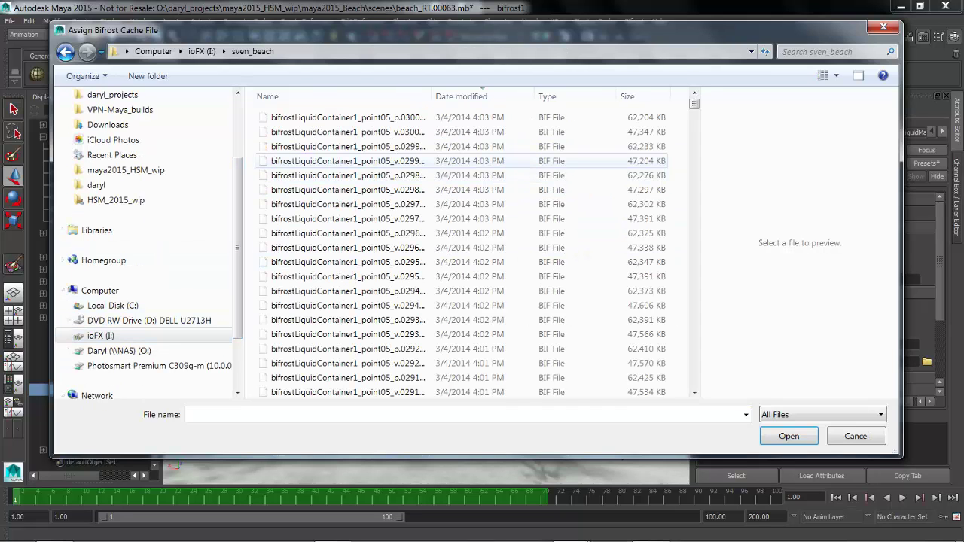
drag(694, 104, 693, 241)
click(346, 335)
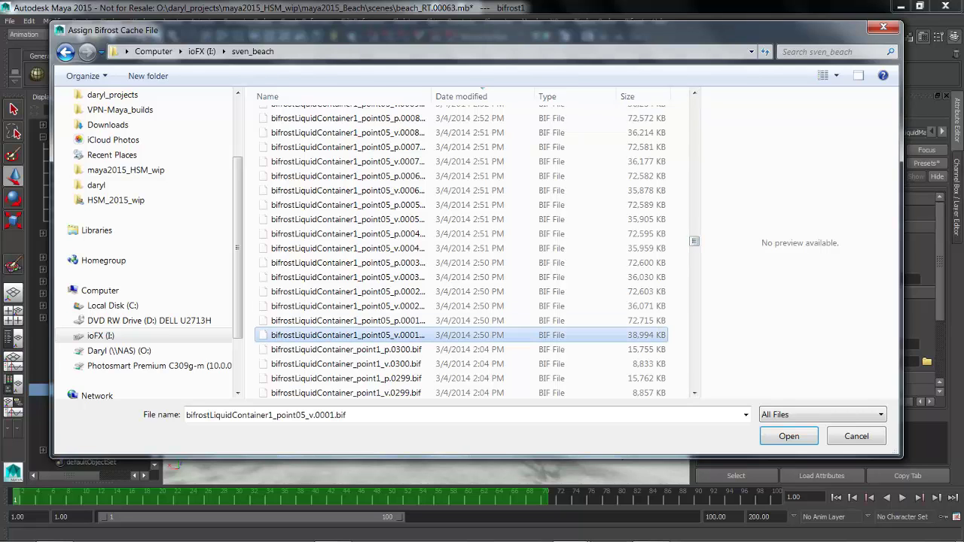
click(789, 436)
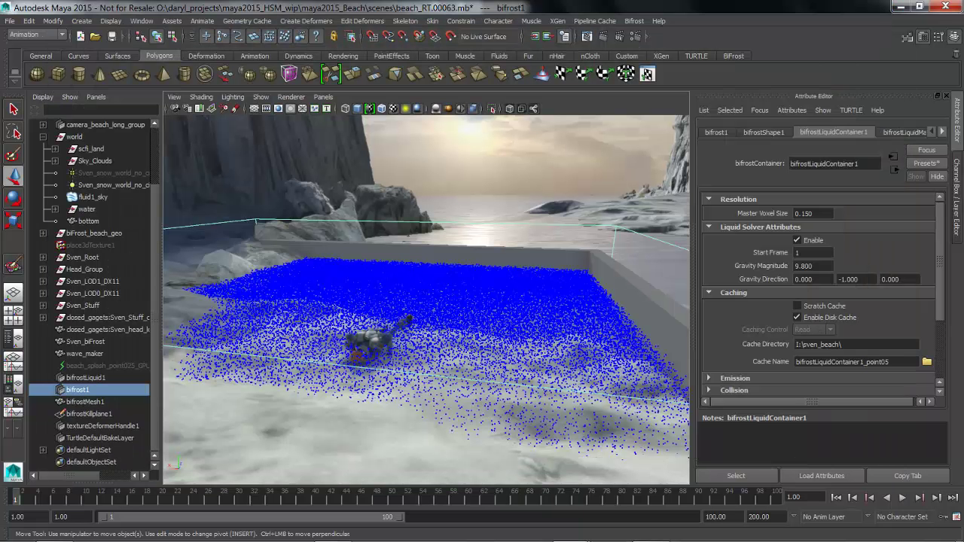
Step: Review the cached high-resolution liquid on the beach by playing it from frame 17 to frame 36
alt+drag(429, 301, 365, 318)
alt+middle_drag(365, 318, 396, 314)
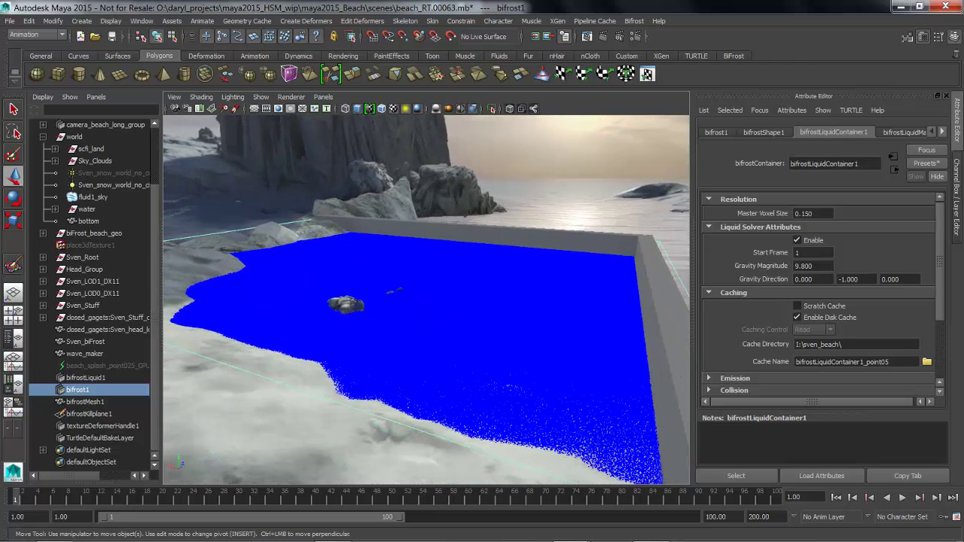
click(140, 497)
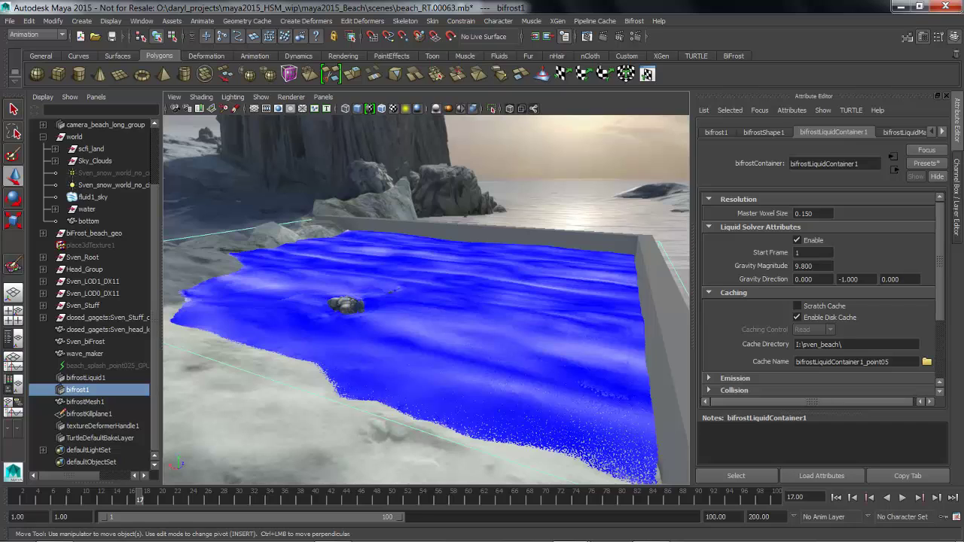
key(alt+v)
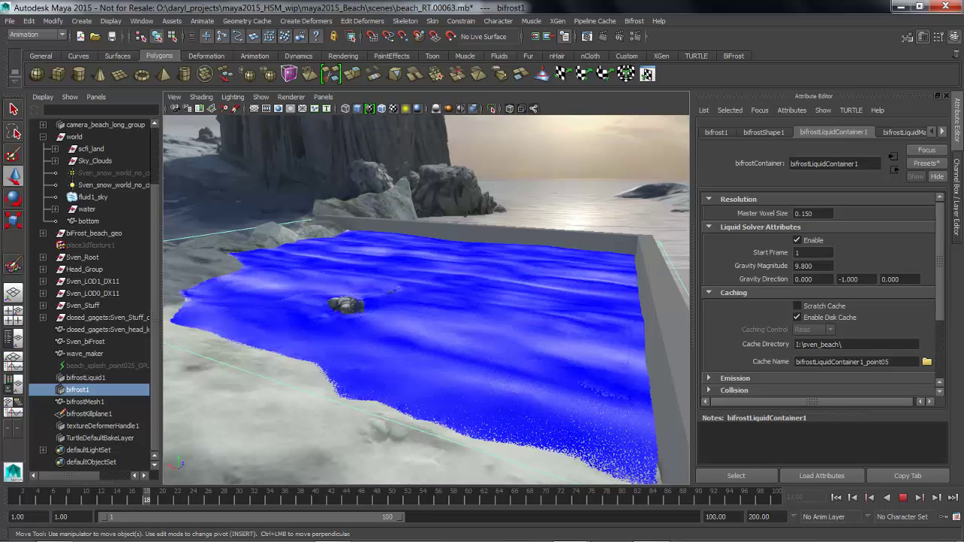
key(alt+v)
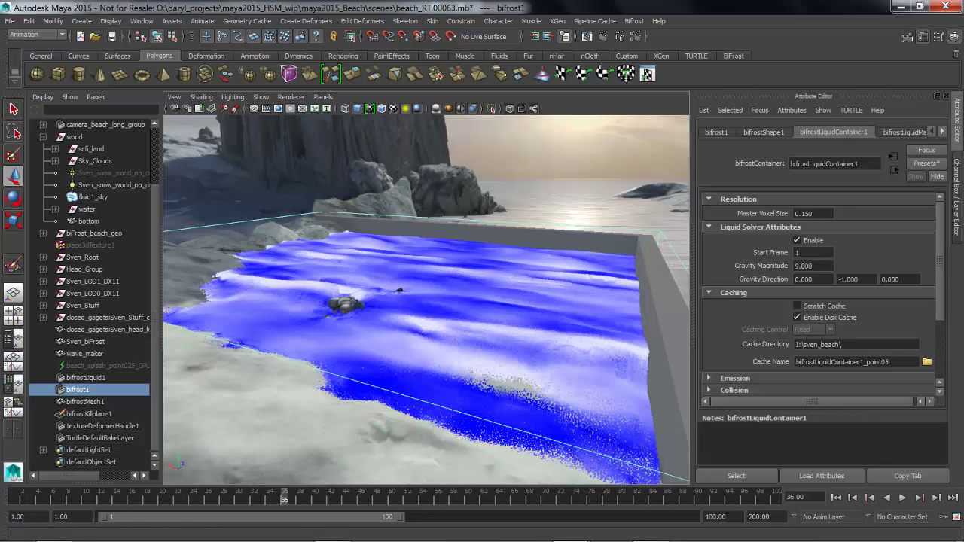
Step: Turn on voxel display for bifrostShape1 and set the Color Channel Max of its voxel display to 5
click(763, 132)
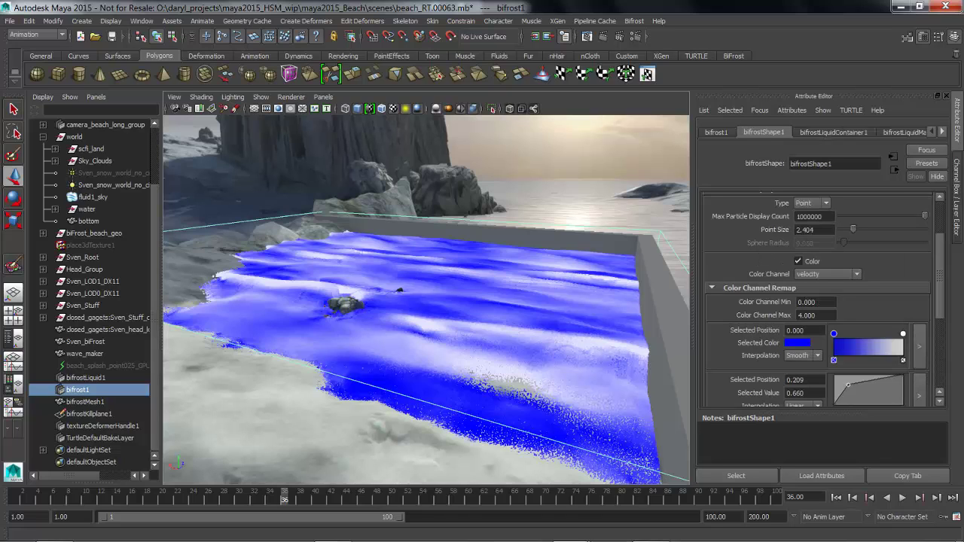
drag(939, 276, 940, 244)
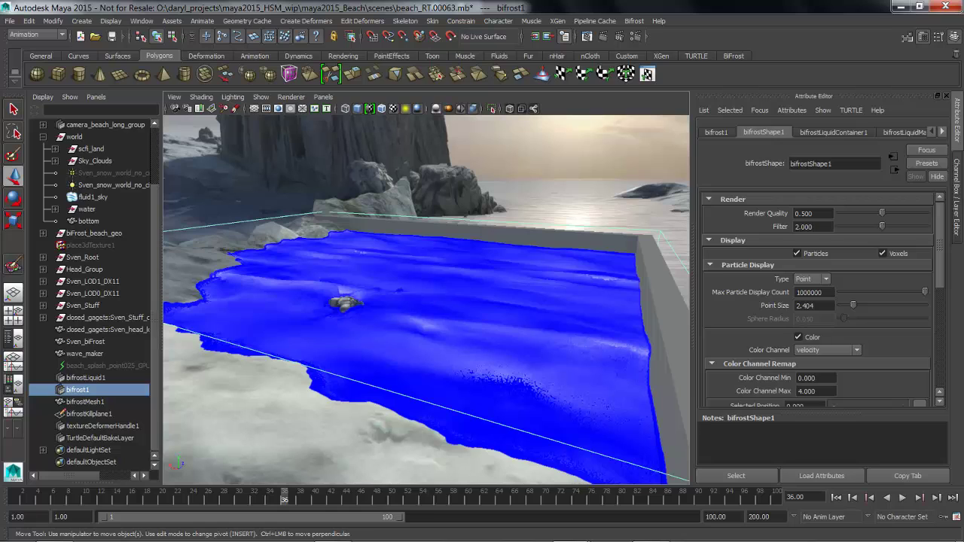
scroll(817, 302, down, 10)
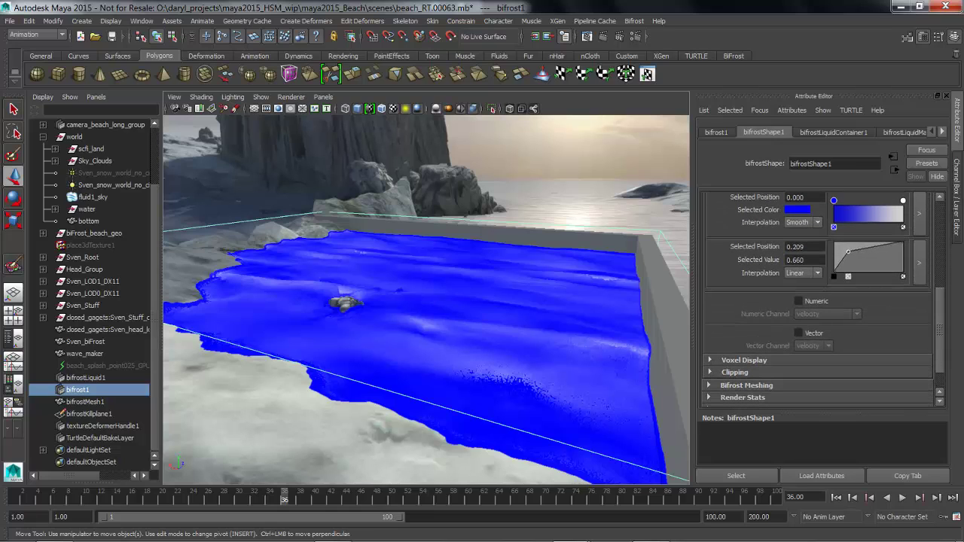
click(743, 360)
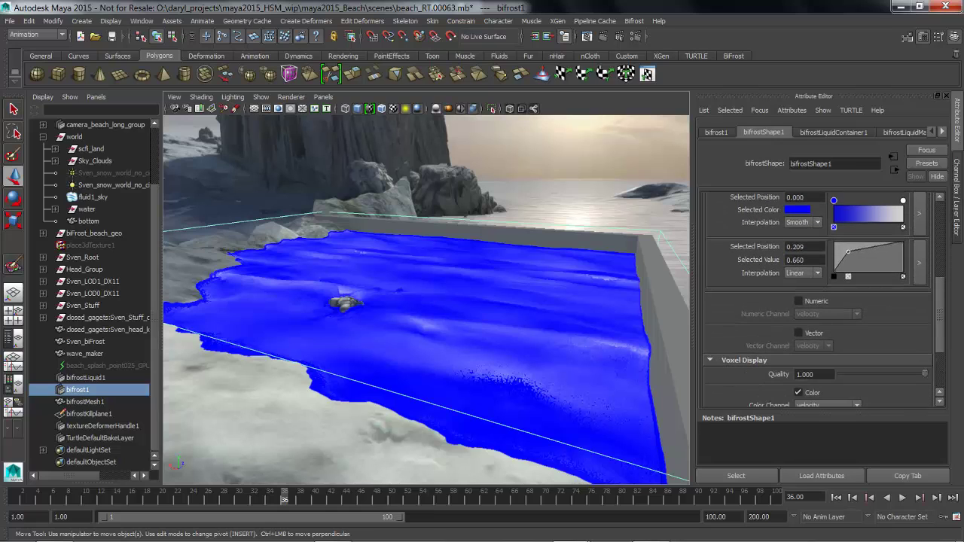
scroll(817, 301, down, 3)
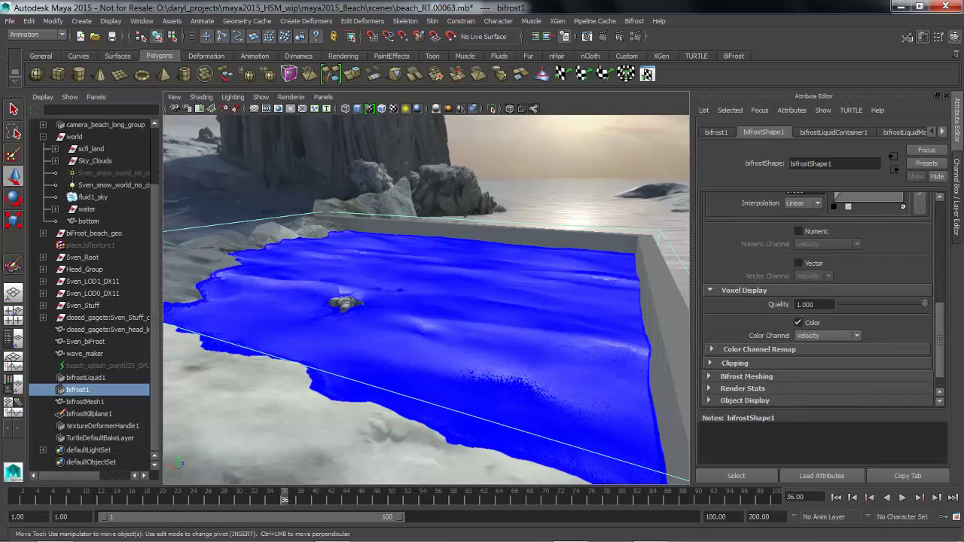
click(759, 348)
click(816, 376)
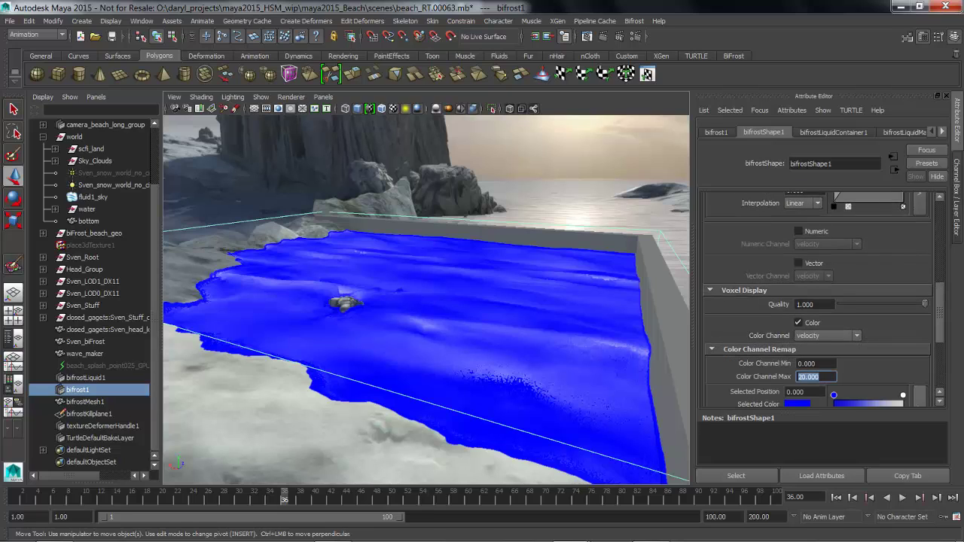
text(5)
key(Return)
Step: Inspect the voxel-displayed liquid and the Foam Remap settings of its bifrostLiquidMaterial4 material
alt+drag(467, 301, 482, 287)
alt+middle_drag(482, 286, 512, 267)
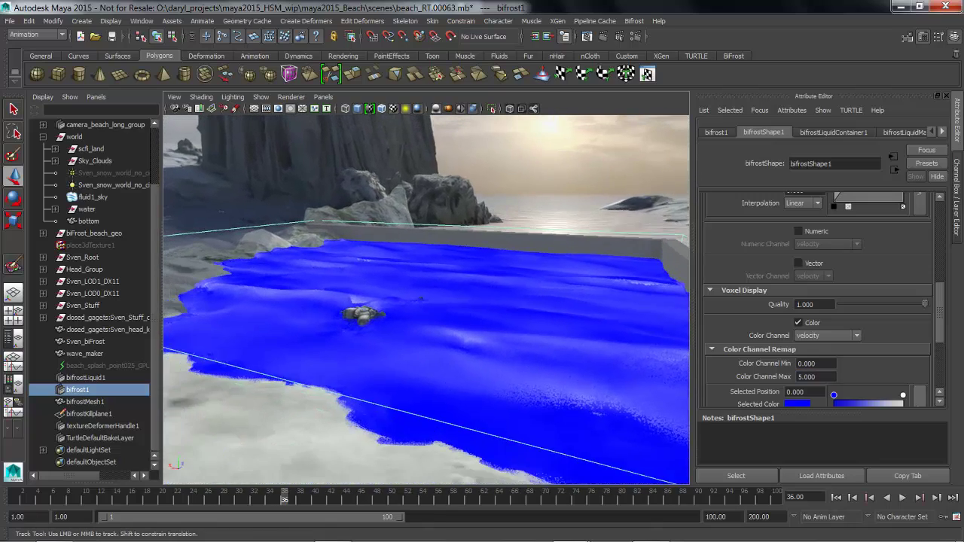
alt+right_drag(512, 267, 448, 269)
alt+middle_drag(448, 270, 386, 273)
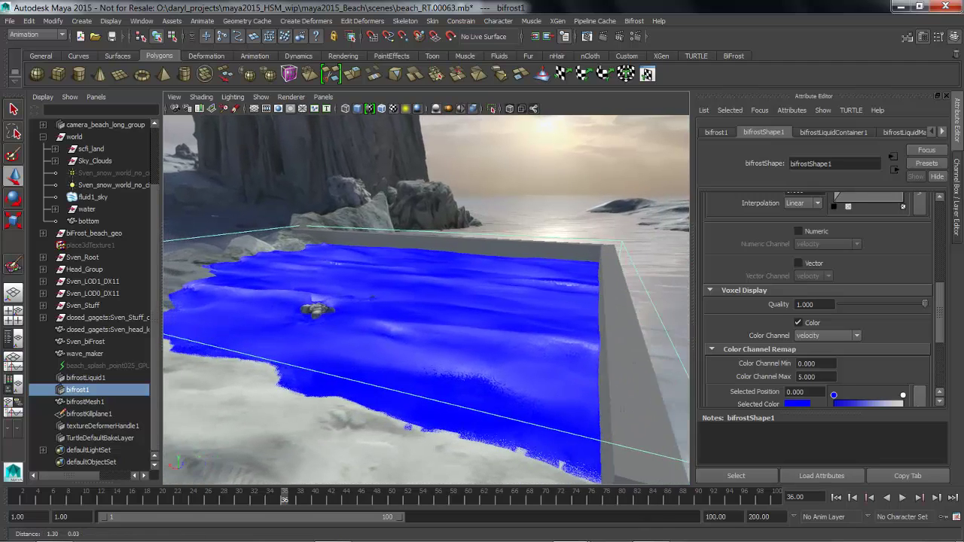
alt+drag(385, 273, 422, 269)
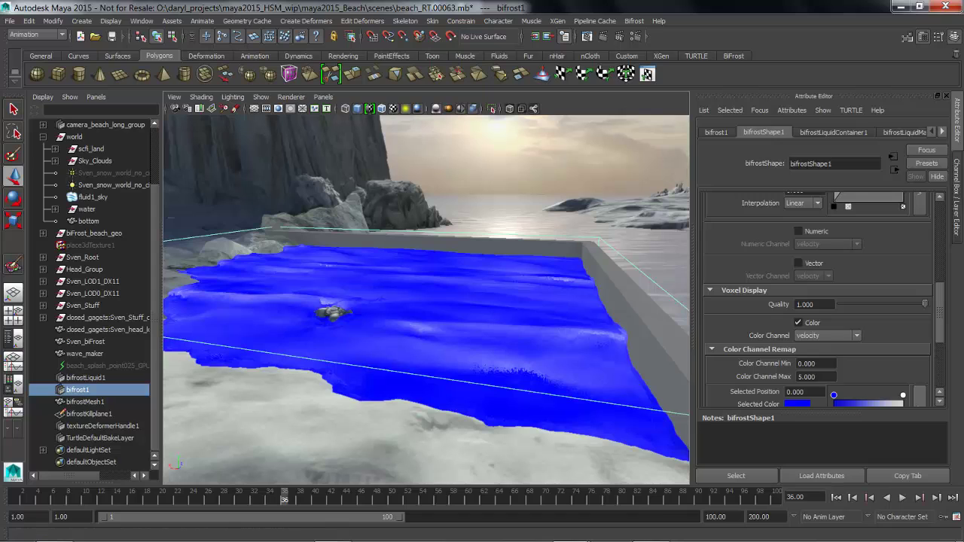
click(912, 131)
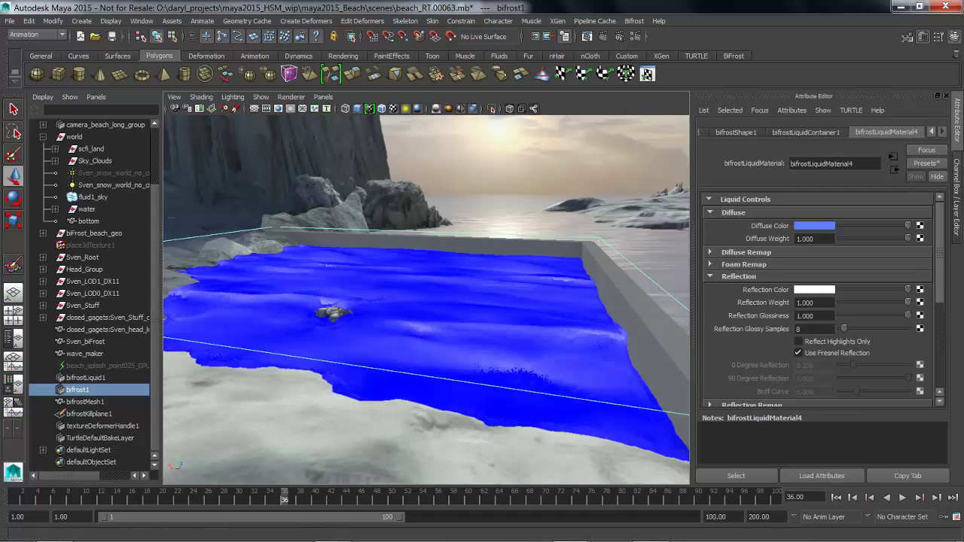
mouse_move(422, 300)
alt+right_down()
mouse_move(459, 299)
mouse_move(432, 300)
alt+right_up()
key(space)
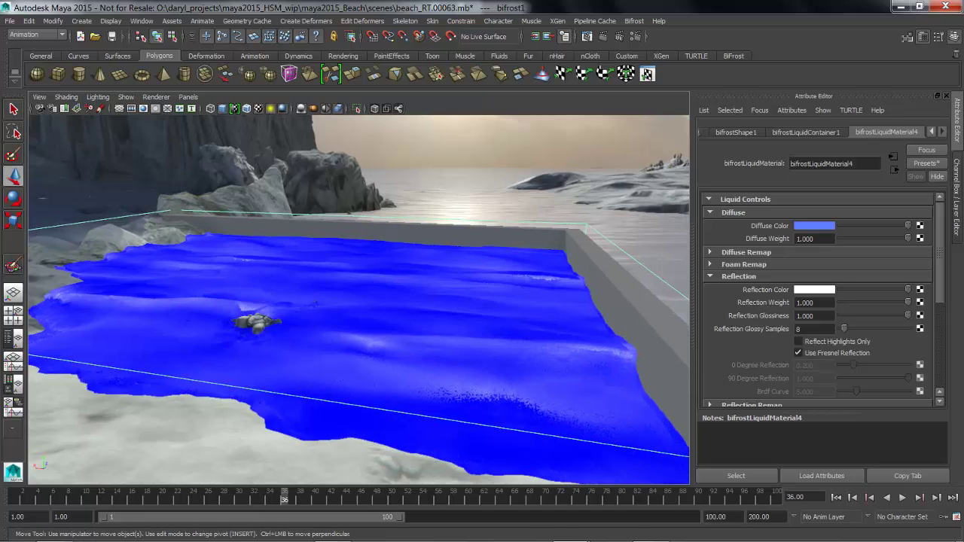
alt+middle_drag(432, 299, 428, 279)
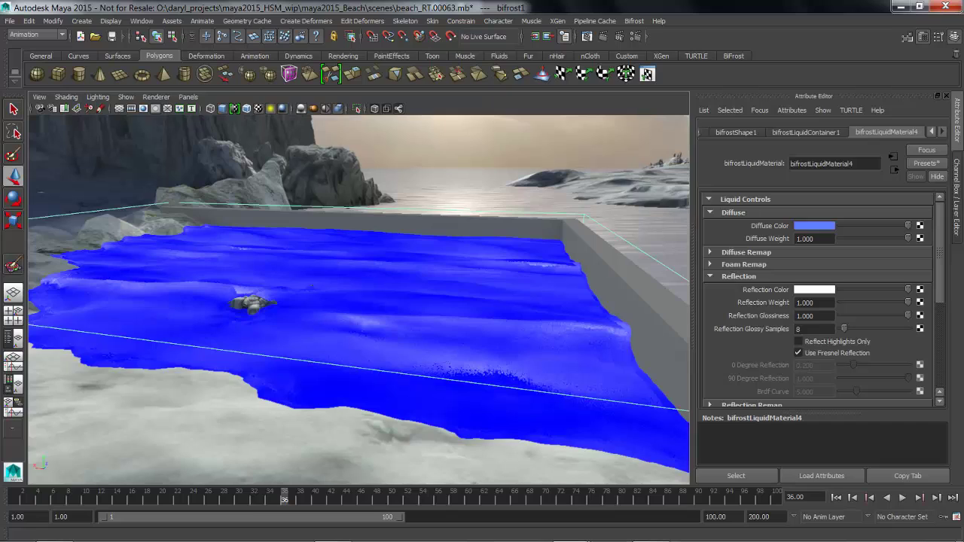
click(710, 276)
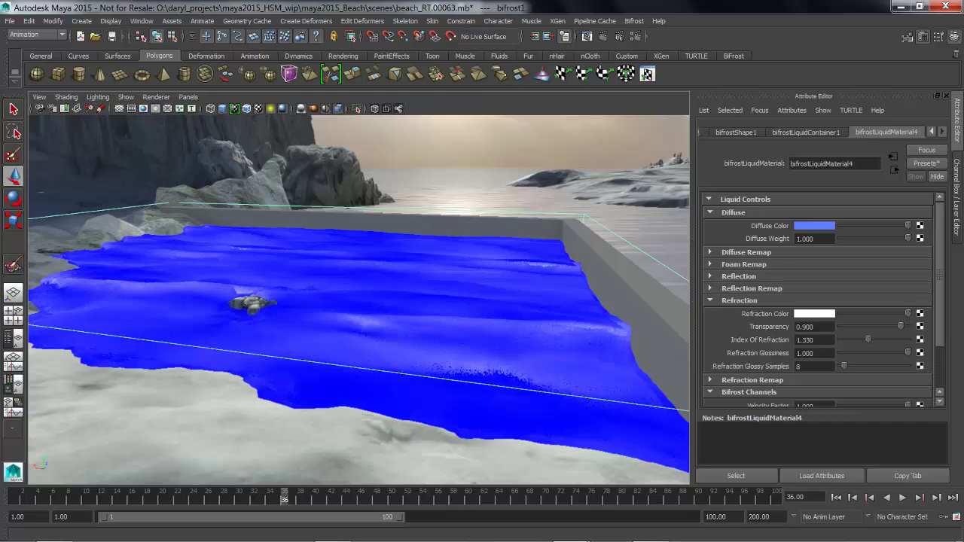
click(710, 264)
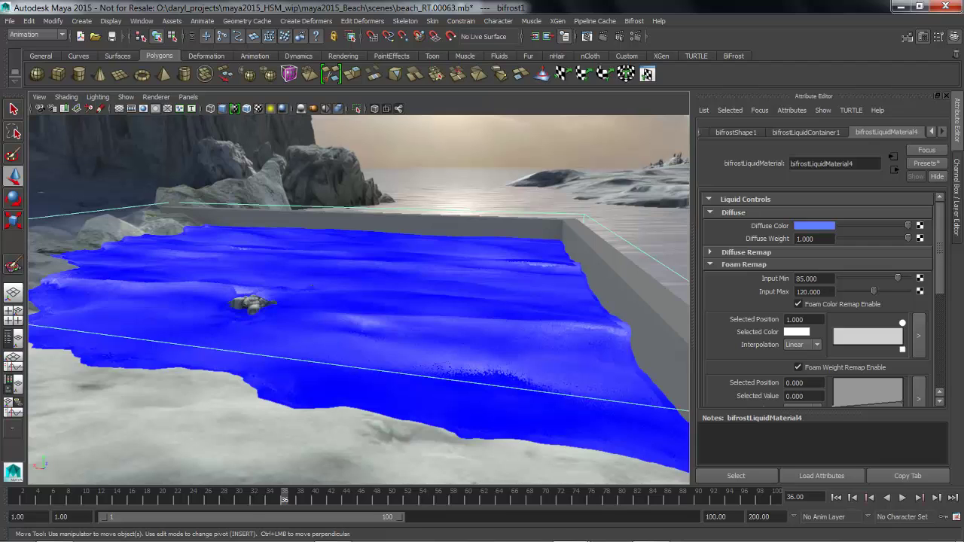
Step: Render the current frame of the beach and liquid with mental ray from a low view over the shoreline
alt+drag(358, 301, 343, 319)
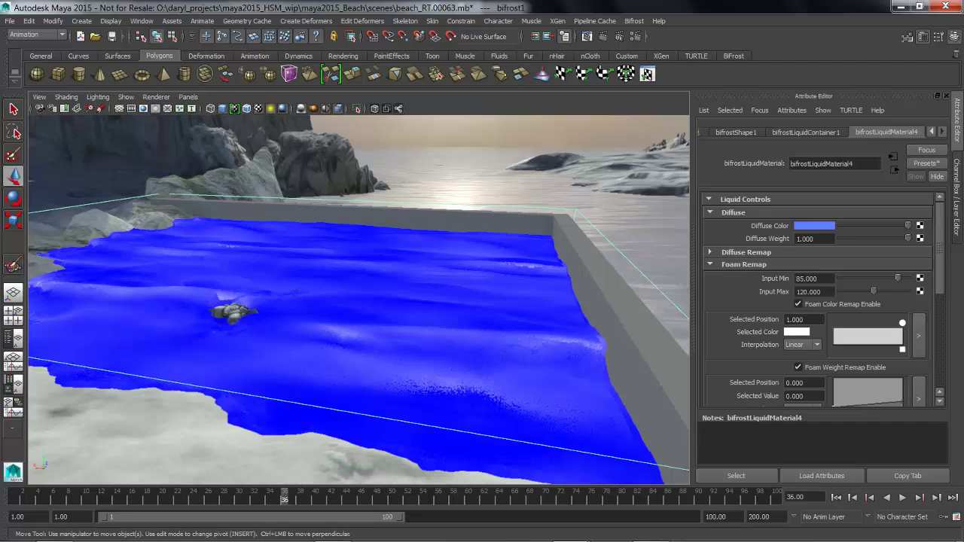
alt+drag(359, 301, 357, 277)
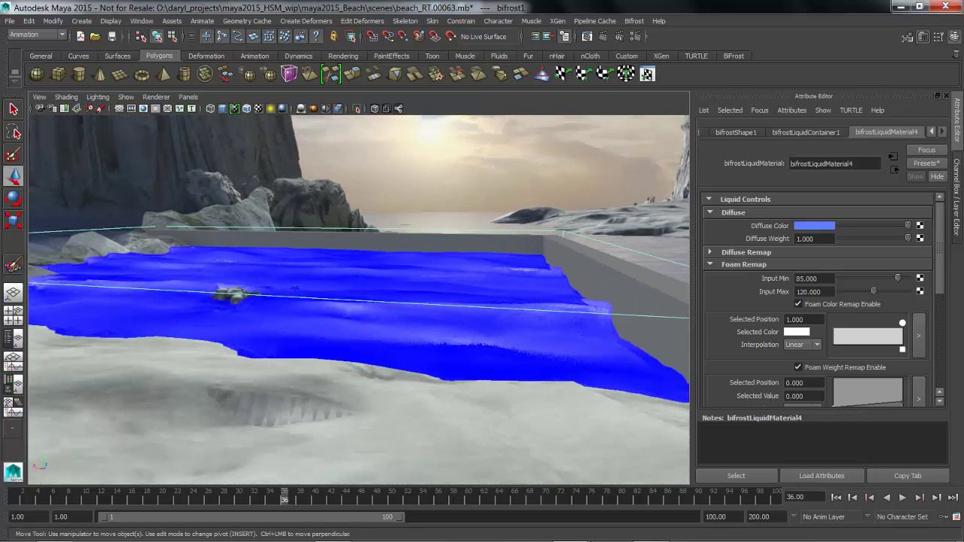
alt+middle_drag(357, 277, 358, 316)
alt+right_drag(359, 316, 334, 316)
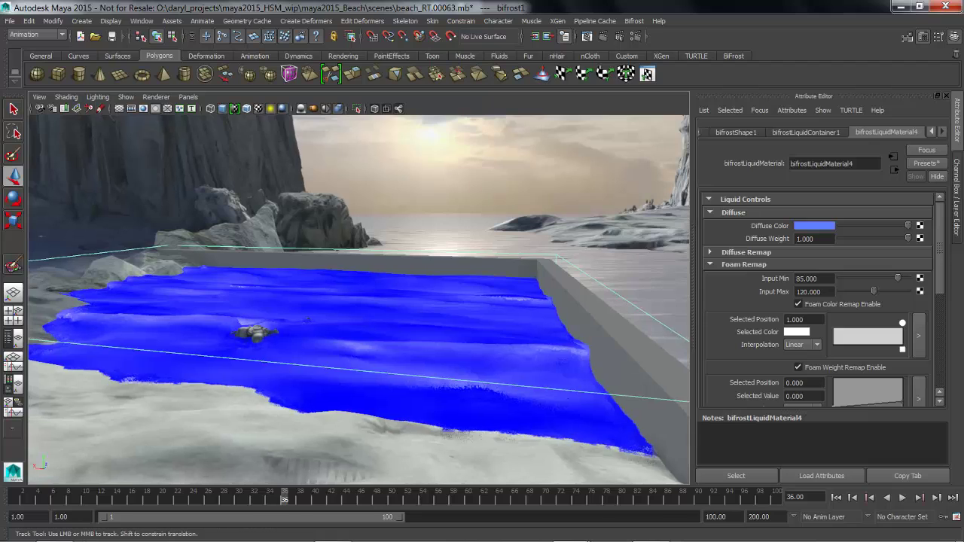
alt+middle_drag(334, 317, 352, 295)
alt+drag(352, 296, 354, 303)
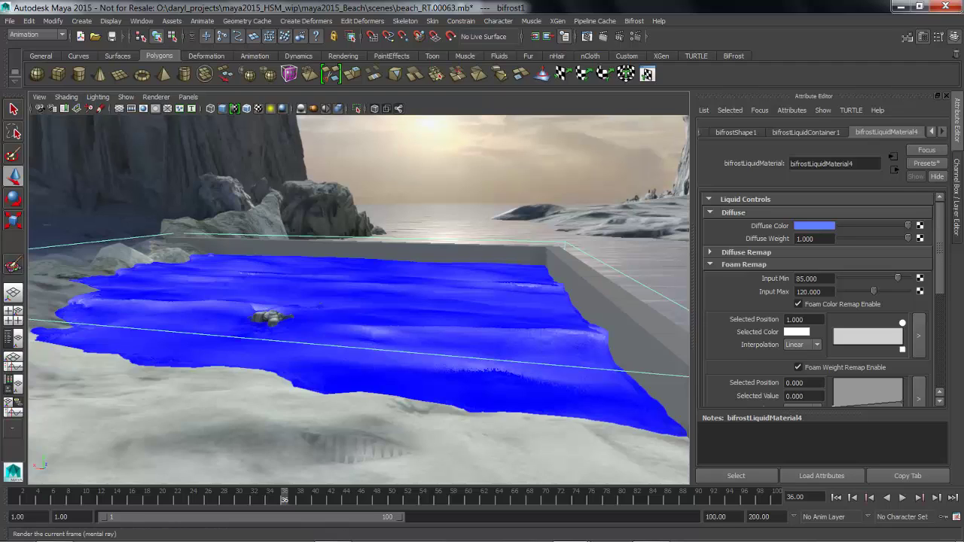
click(602, 36)
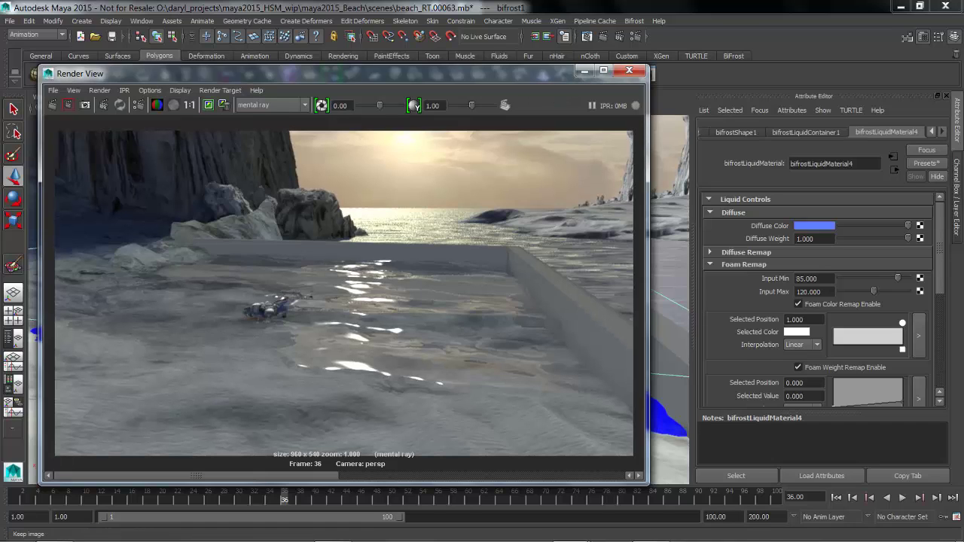
Step: Set the Foam Remap Input Min to 0 and Input Max to 3 on bifrostLiquidMaterial4
click(813, 278)
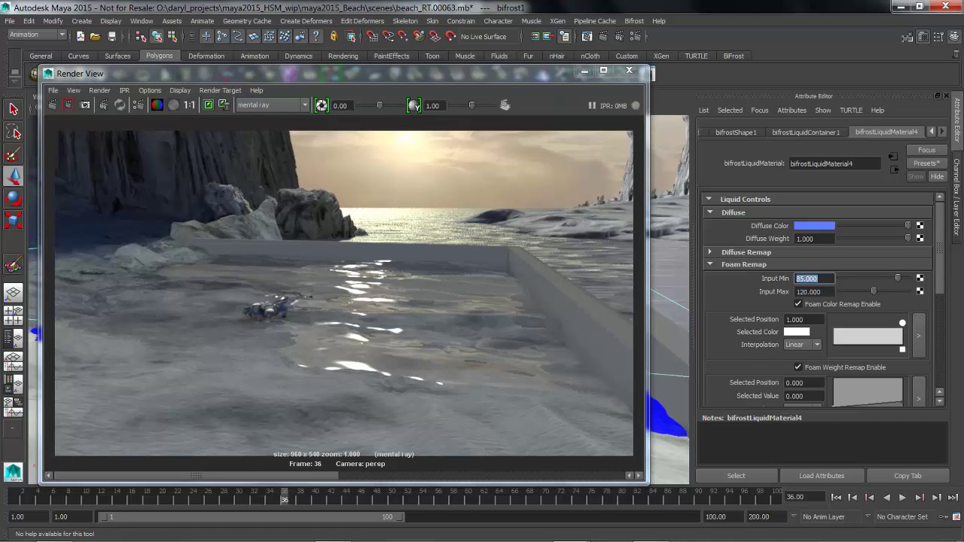
text(0)
key(Return)
key(Tab)
text(3)
key(Return)
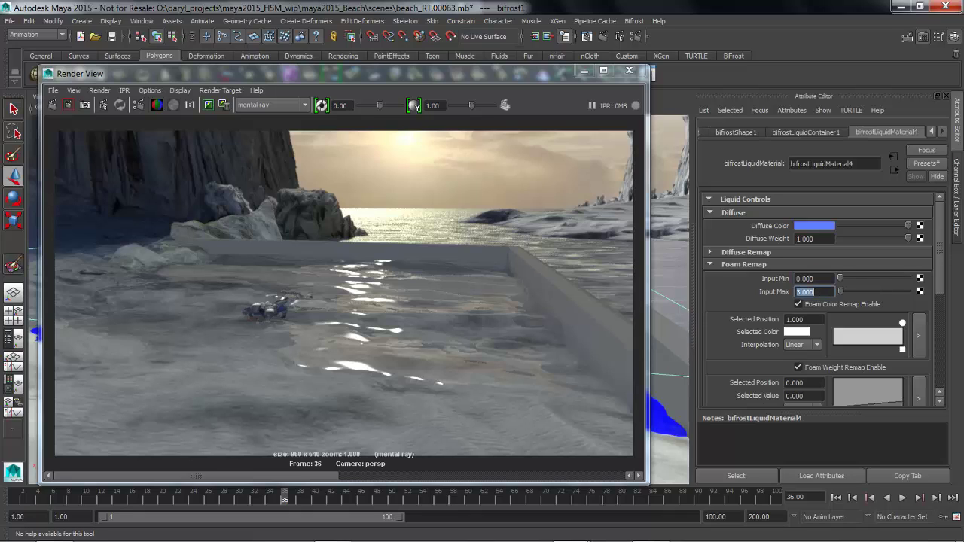
Step: Add a grey point at position 0.061 on the foam color ramp and shape the foam weight ramp with a point at 0.678, value 0.420
click(837, 331)
click(796, 332)
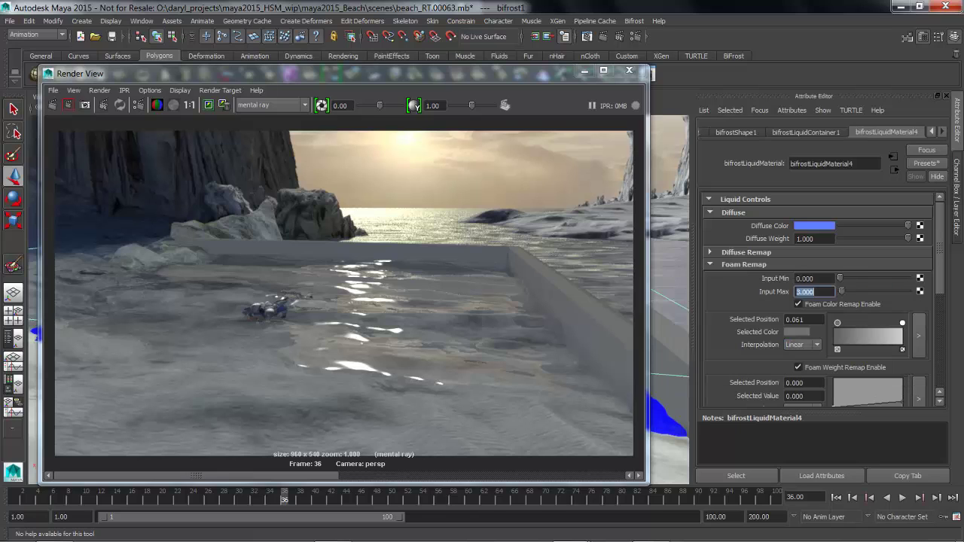
scroll(817, 301, down, 3)
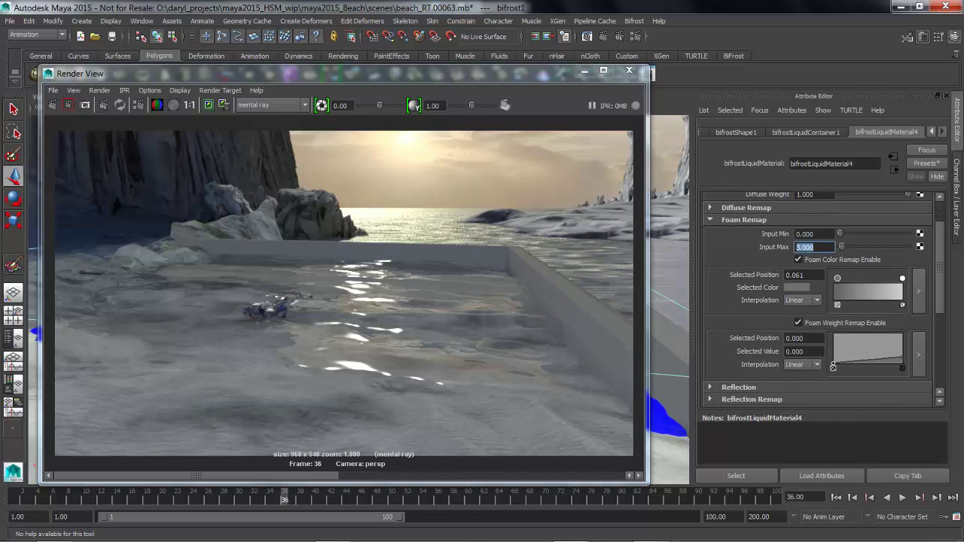
drag(901, 363, 879, 350)
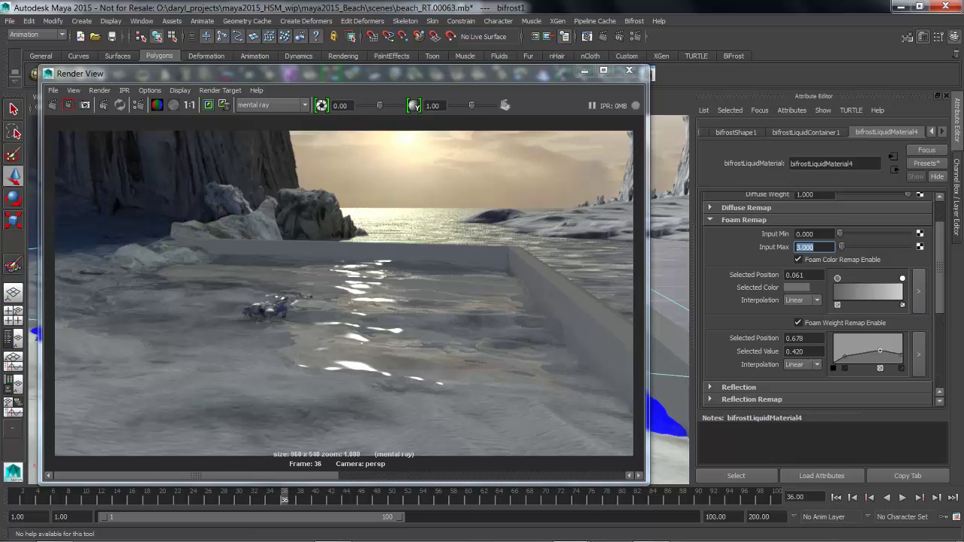
Step: Check the material's Reflection and Diffuse Remap settings, then re-render the water region and close the render window
scroll(823, 298, down, 2)
click(738, 354)
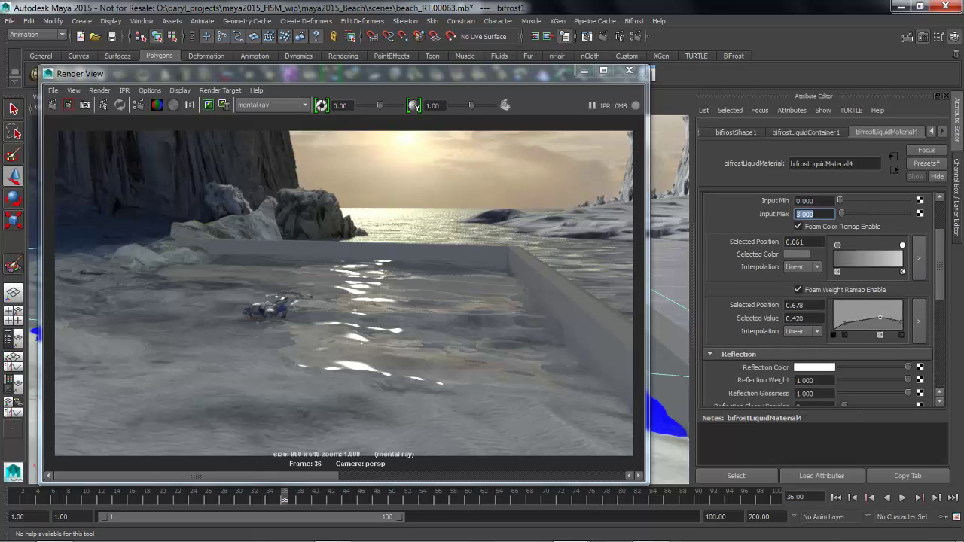
scroll(823, 299, down, 3)
scroll(823, 299, up, 5)
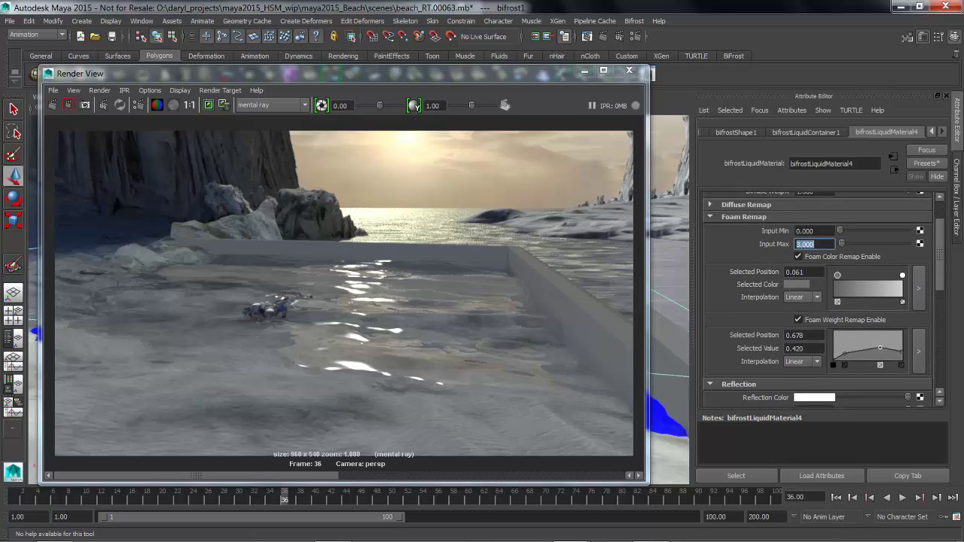
scroll(823, 298, up, 3)
click(744, 252)
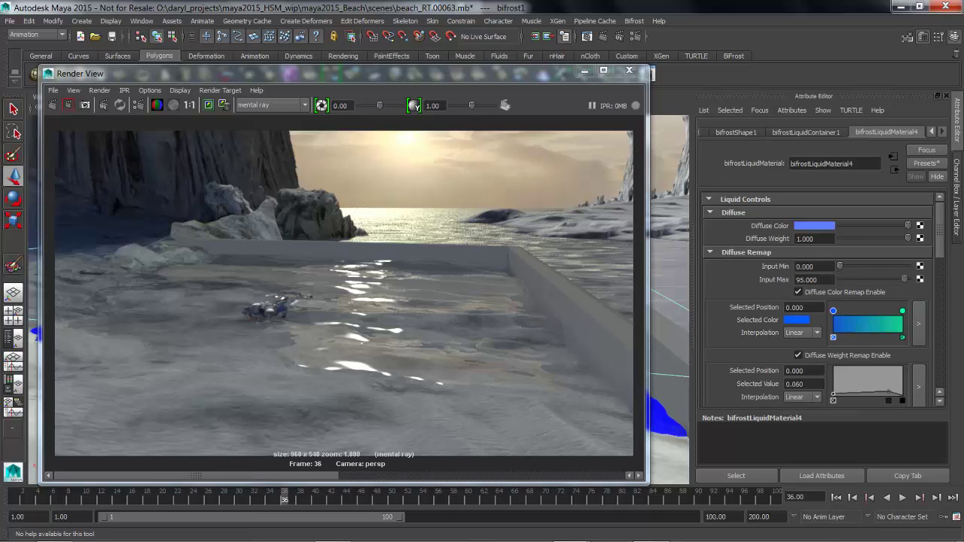
click(743, 252)
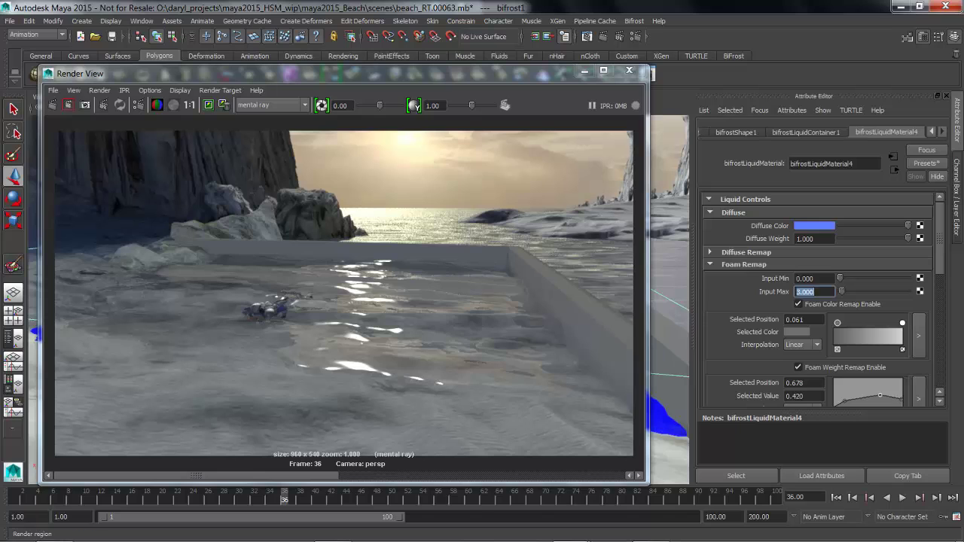
click(68, 104)
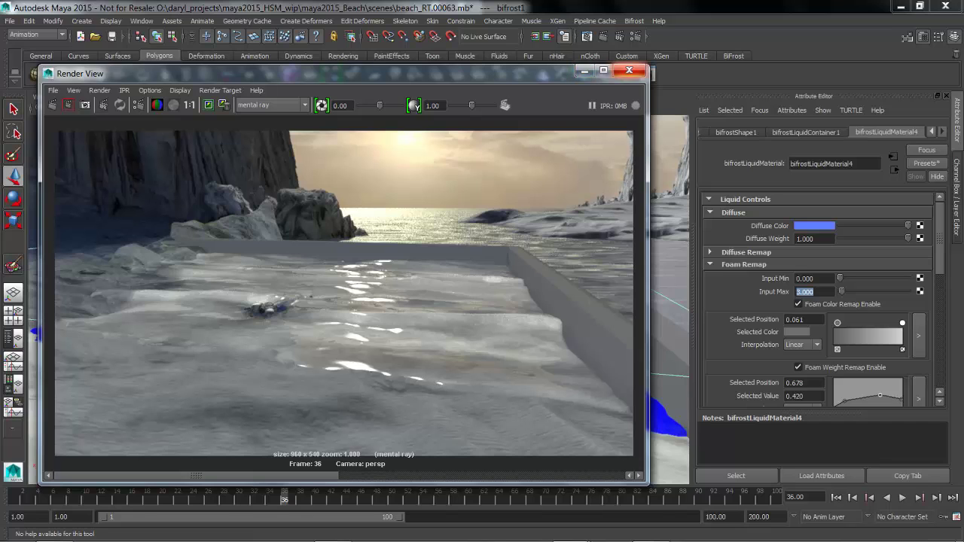
click(629, 70)
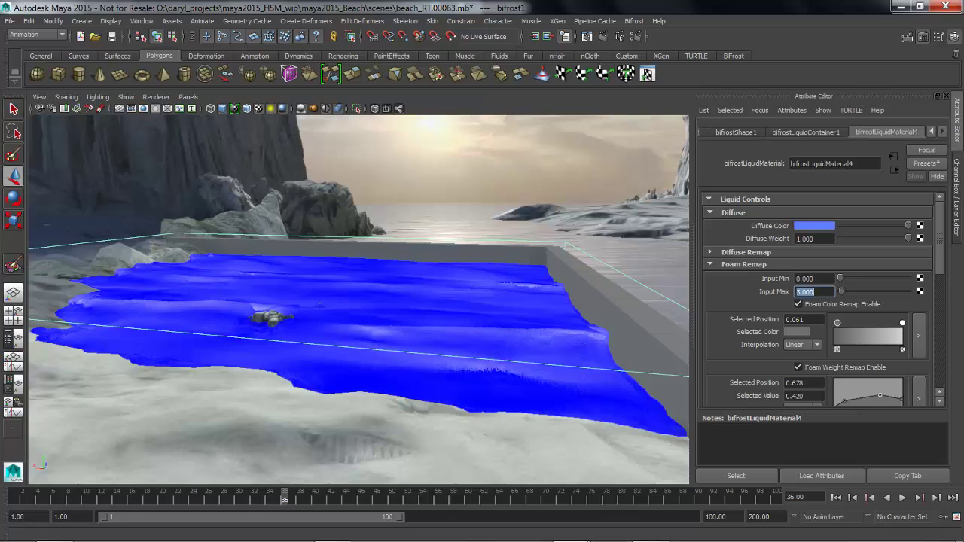
Step: Turn off voxel display for bifrostShape1 and reduce its Max Particle Display Count to 56738 and Point Size to 1
click(736, 132)
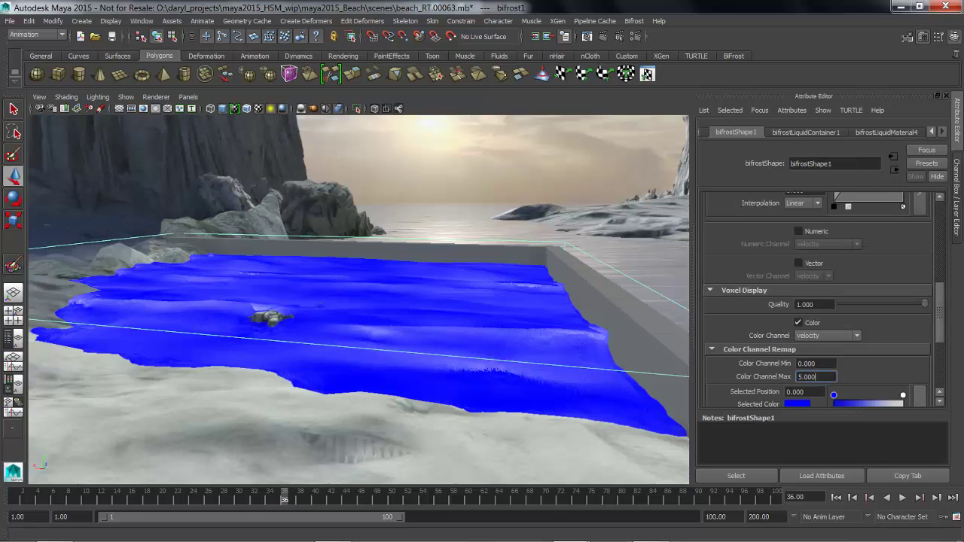
scroll(817, 299, up, 10)
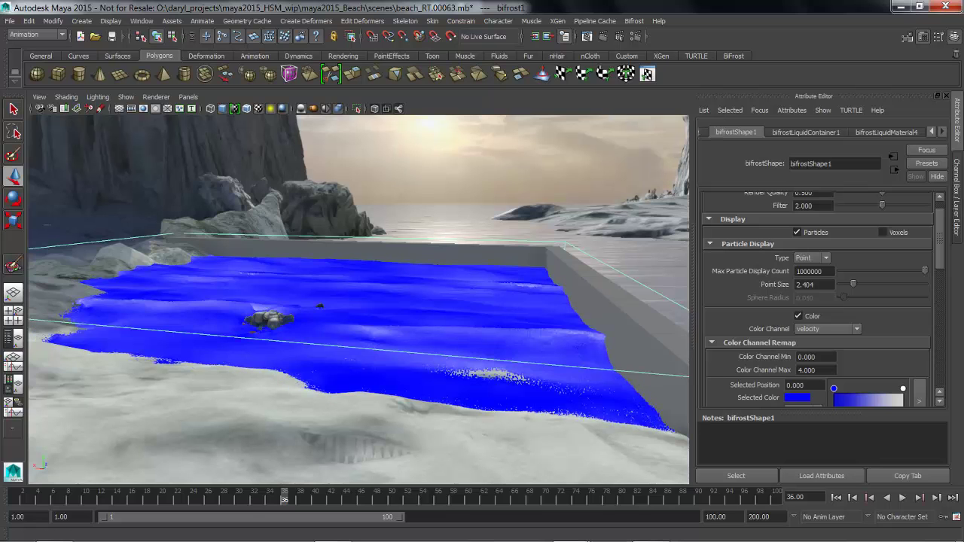
drag(925, 271, 839, 284)
alt+drag(376, 301, 317, 293)
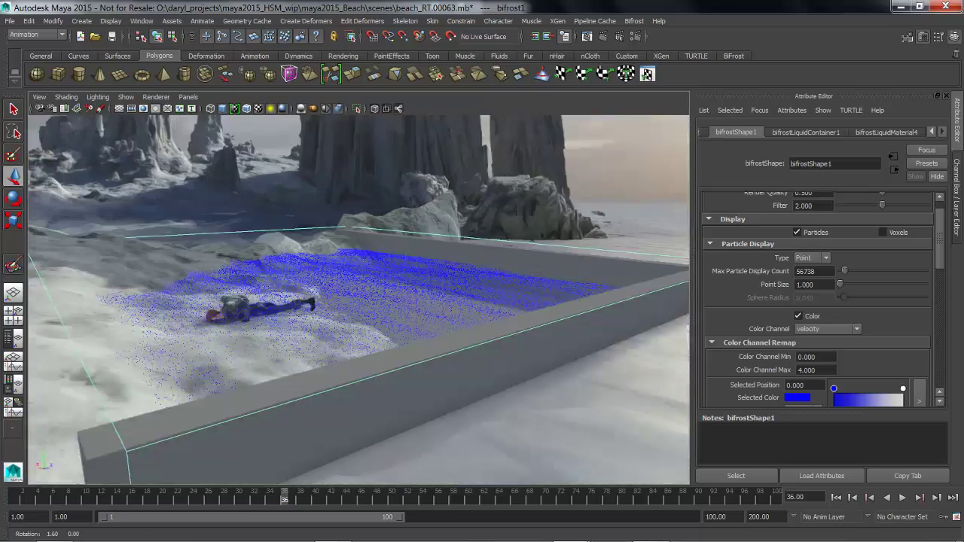
alt+right_drag(316, 293, 354, 294)
alt+drag(353, 293, 399, 286)
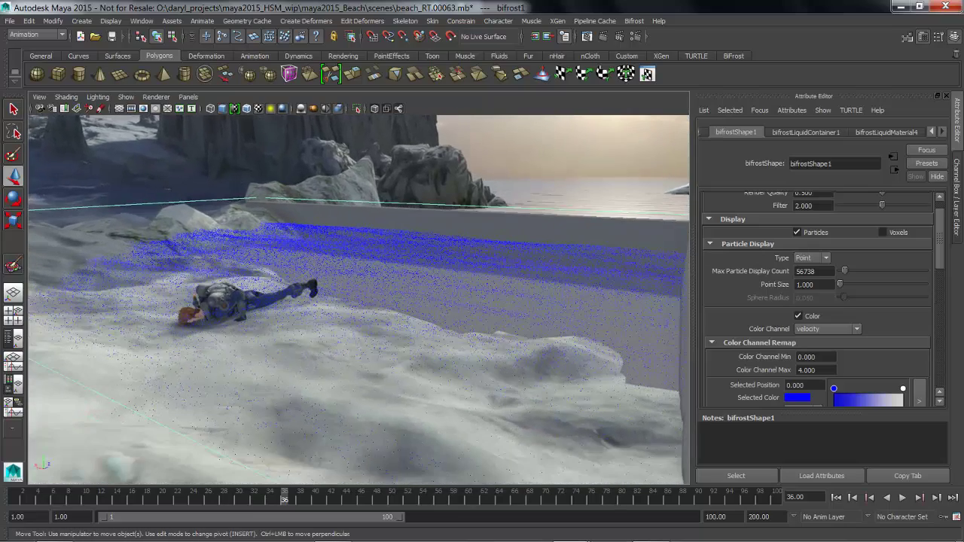
Step: Enable Bifrost Meshing on bifrostShape1 to generate a polygon mesh from the liquid
scroll(817, 302, down, 8)
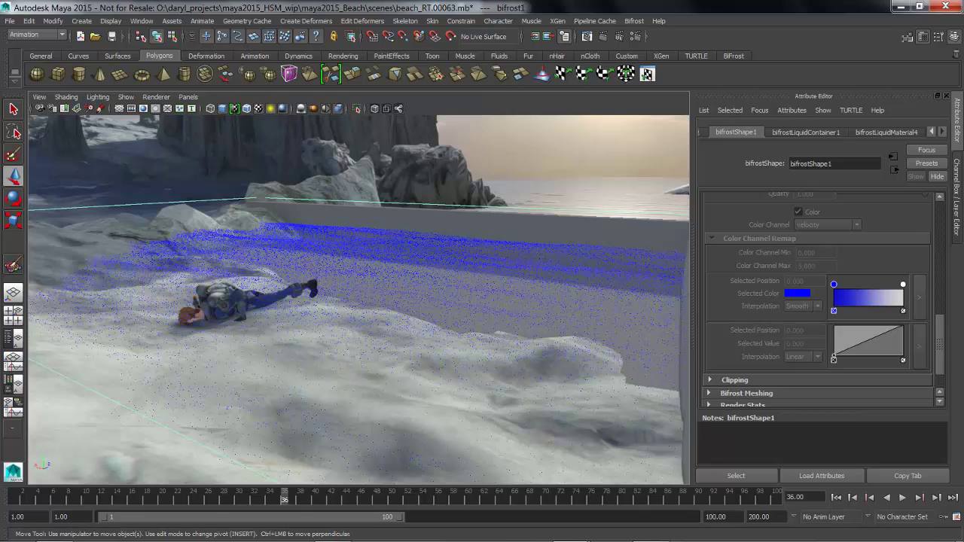
scroll(817, 301, down, 1)
click(747, 368)
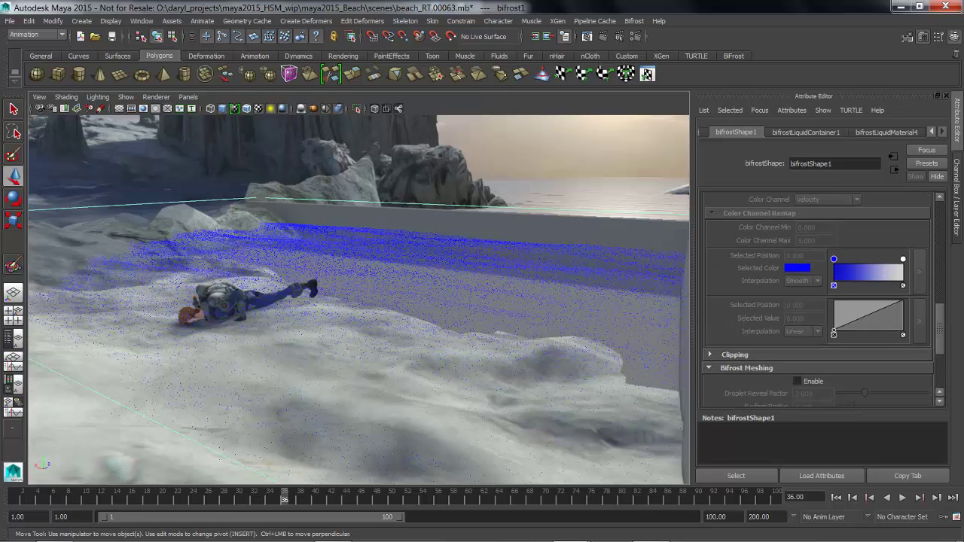
scroll(817, 301, down, 2)
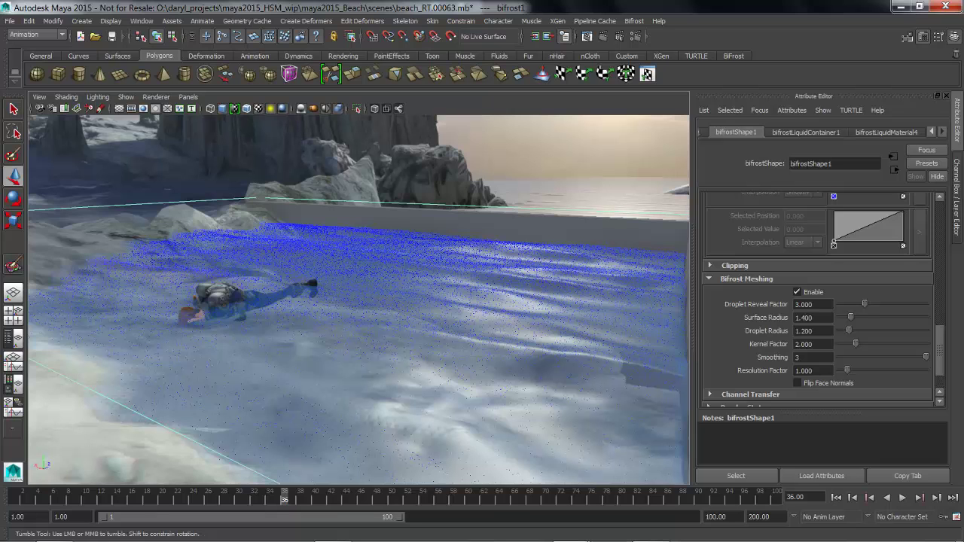
Step: Select the generated liquid mesh and review the options for exporting the selection to Alembic, closing them without exporting
mouse_move(359, 301)
alt+mouse_down()
mouse_move(343, 277)
mouse_move(358, 303)
alt+mouse_up()
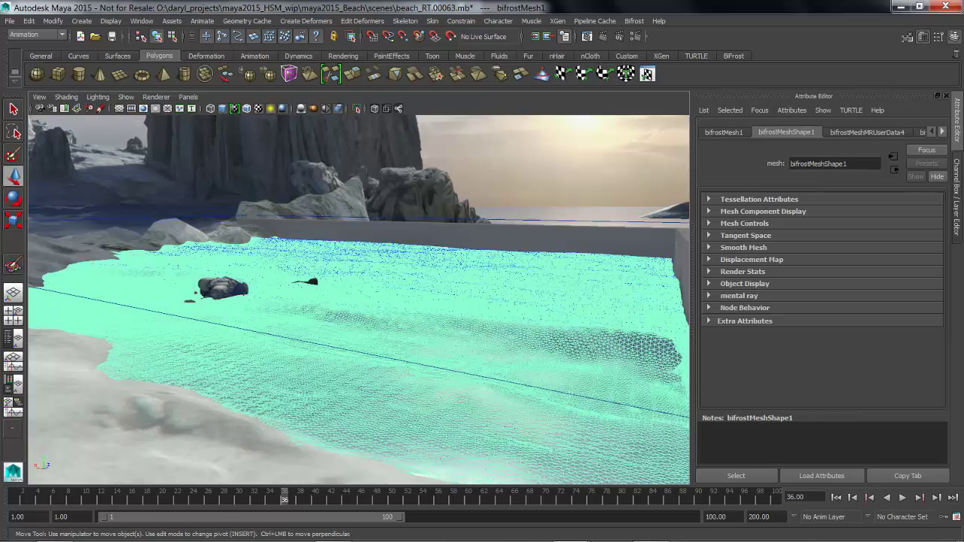
alt+right_drag(358, 303, 366, 292)
alt+middle_drag(366, 293, 335, 282)
click(595, 21)
mouse_move(607, 39)
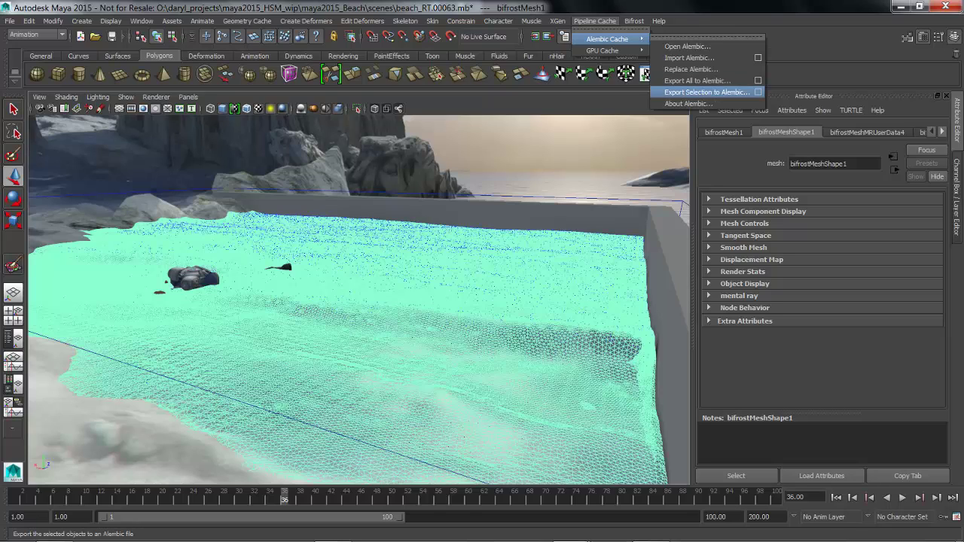
click(706, 92)
scroll(509, 289, down, 15)
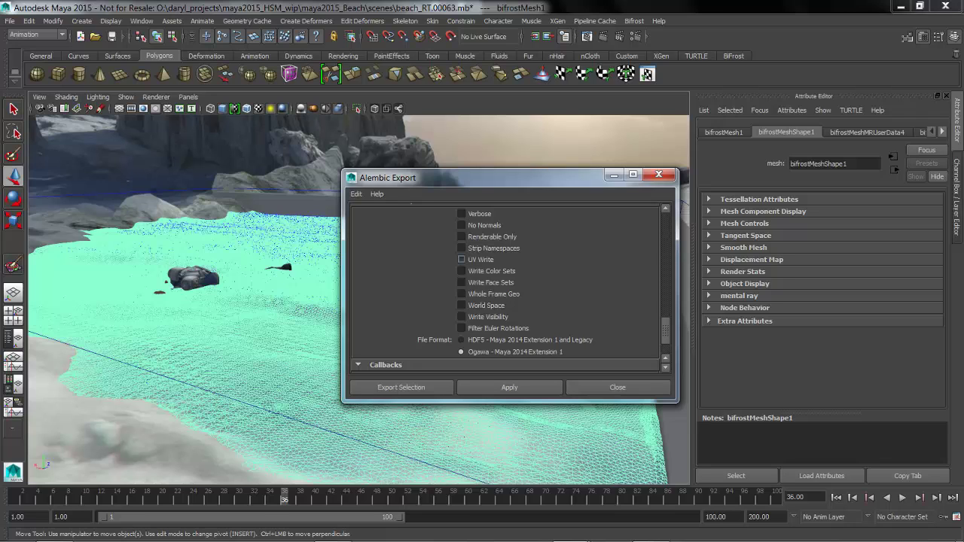
click(617, 387)
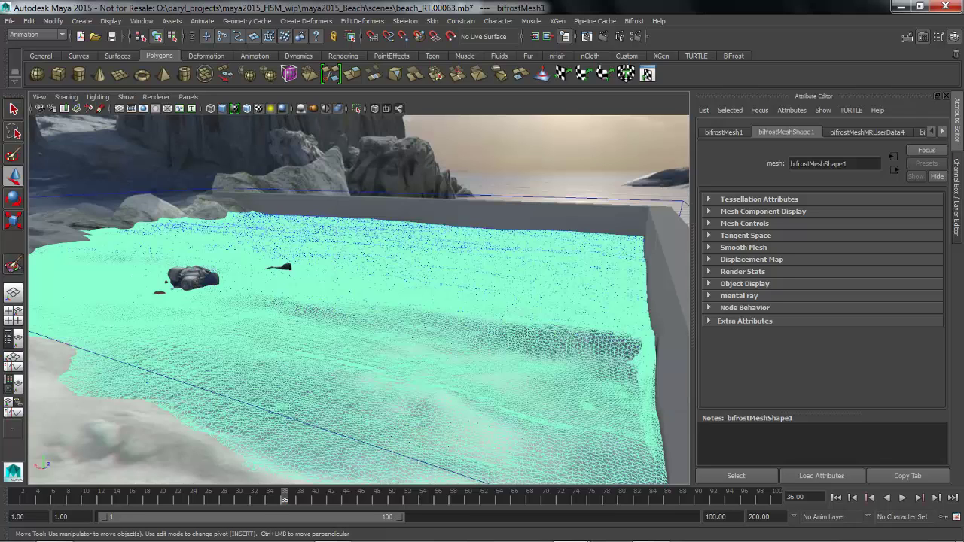
Step: Delete the generated Bifrost mesh and the Bifrost liquid object from the scene
alt+drag(527, 347, 474, 373)
key(Delete)
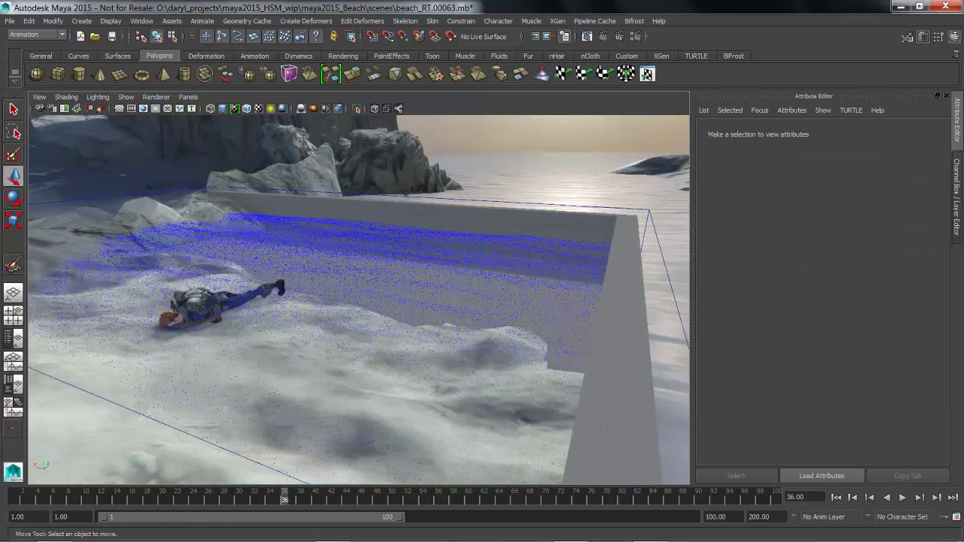
click(658, 243)
key(Delete)
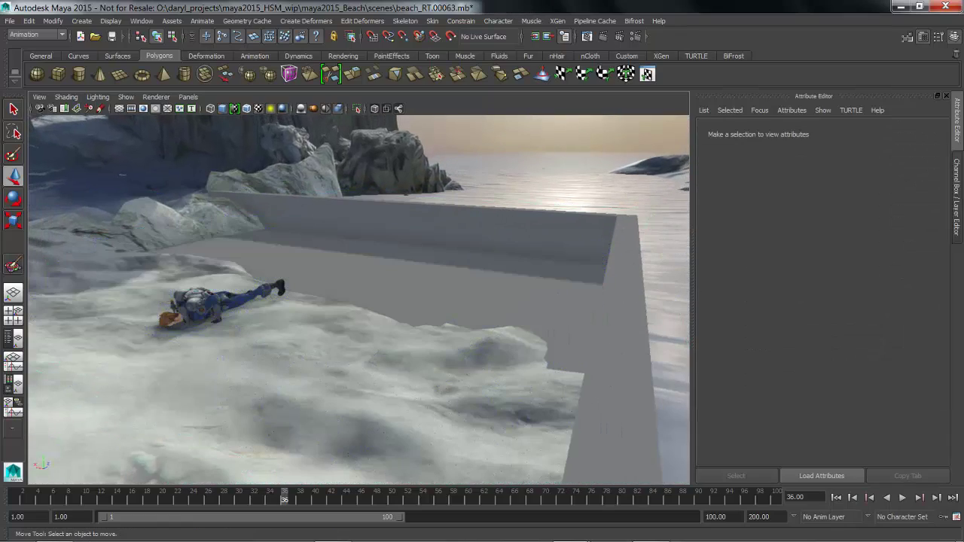
Step: Import the Alembic file beach_mid.abc from the ioFX (I:) drive into the scene
alt+drag(542, 301, 564, 292)
alt+middle_drag(564, 292, 595, 294)
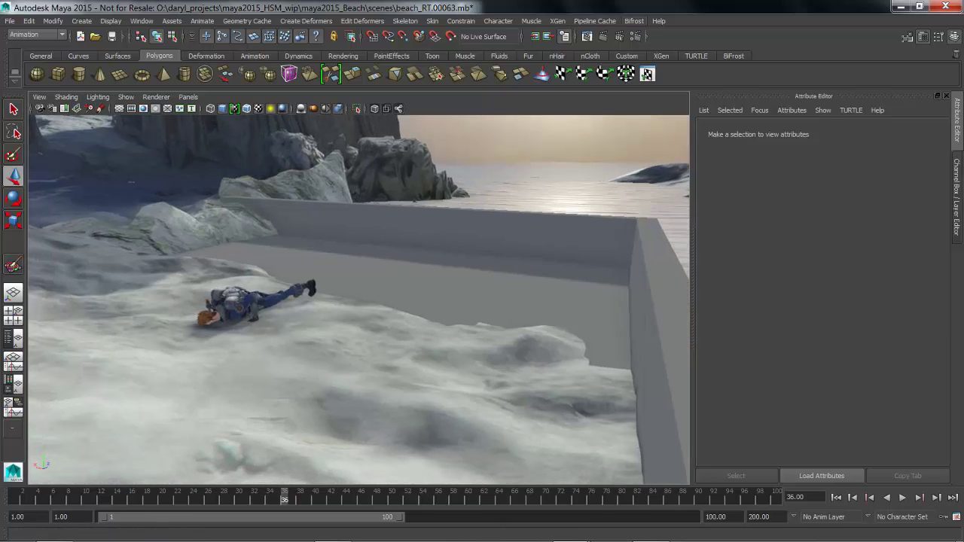
click(595, 20)
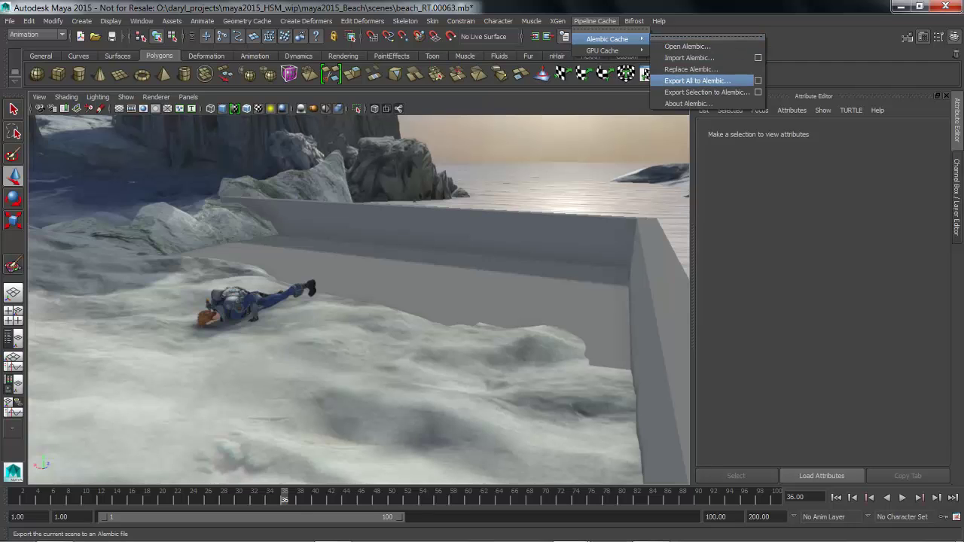
click(689, 57)
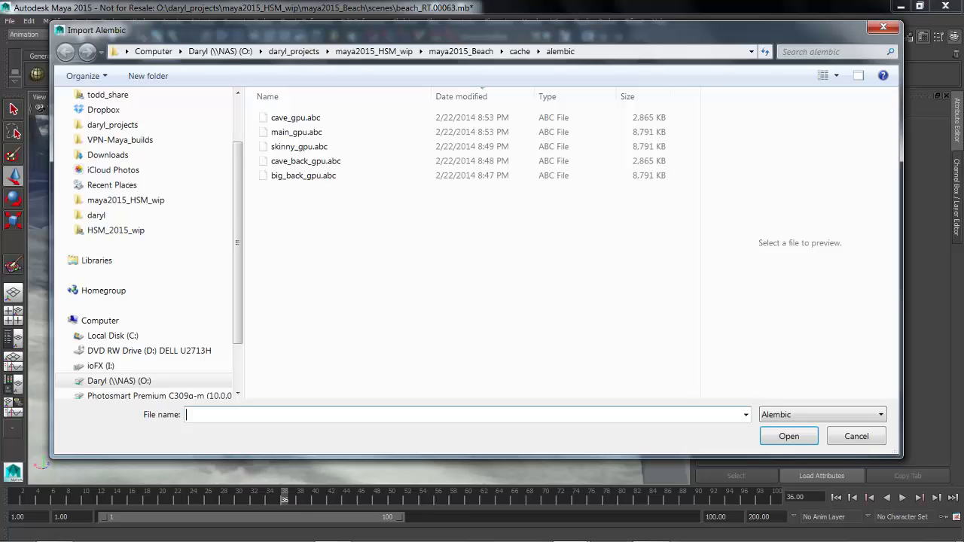
click(100, 351)
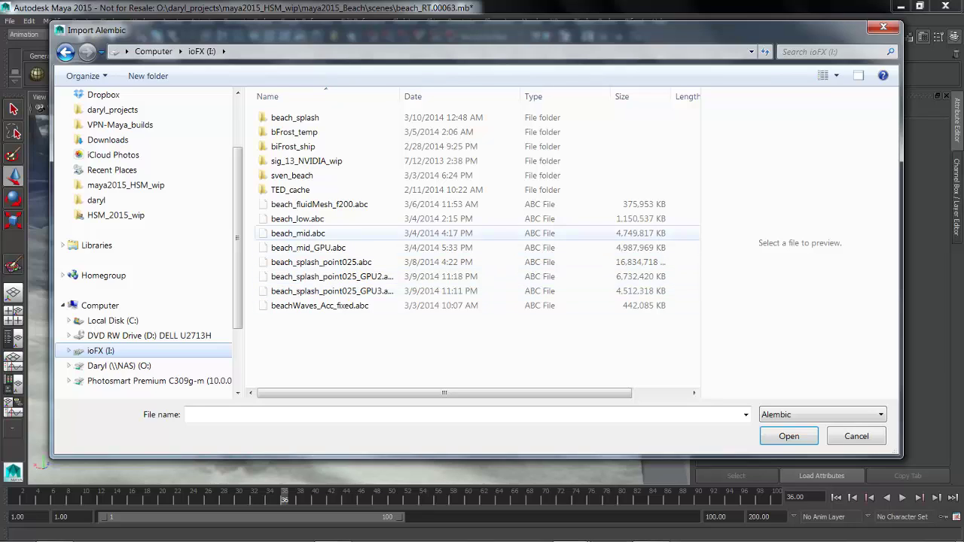
click(298, 233)
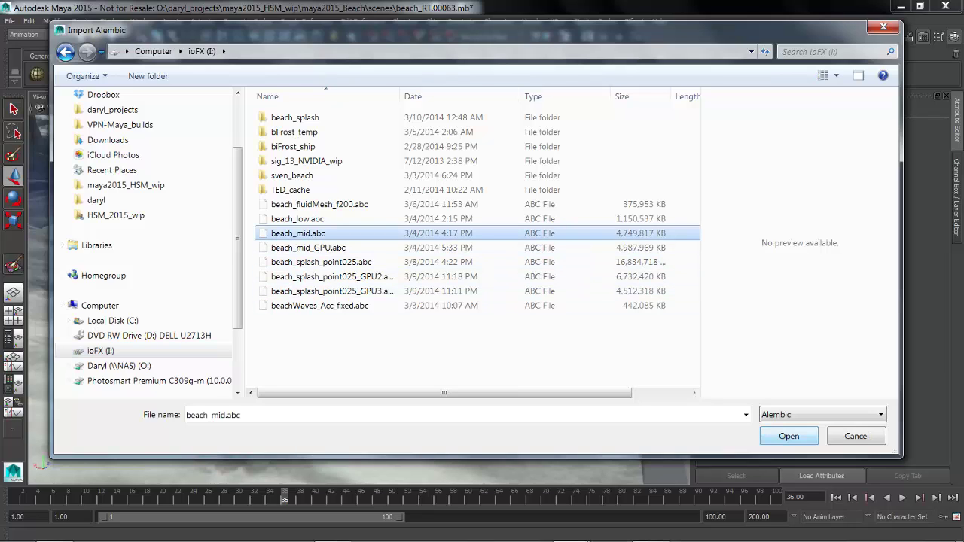
click(789, 436)
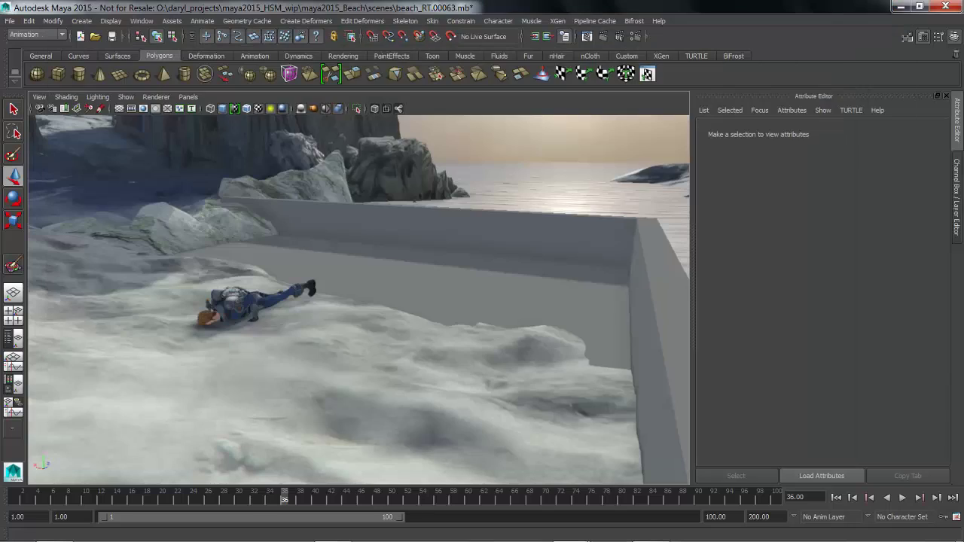
Step: Play back the imported Alembic liquid mesh and stop at frame 53 to inspect its motion and colours
mouse_move(354, 301)
alt+mouse_down()
mouse_move(372, 318)
mouse_move(433, 319)
mouse_move(340, 320)
mouse_move(337, 308)
mouse_move(334, 377)
mouse_move(357, 318)
alt+mouse_up()
click(337, 307)
click(437, 159)
alt+middle_drag(436, 160, 410, 120)
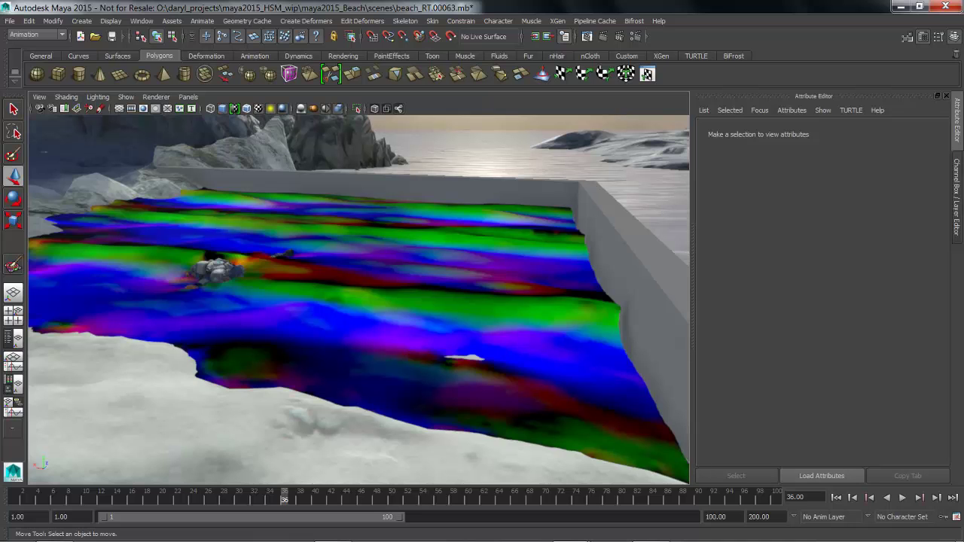
key(alt+v)
alt+drag(451, 219, 487, 250)
Step: Switch the imported bifrostMesh1 to the bifrostVorticity color set and inspect the water surface
right_click(487, 251)
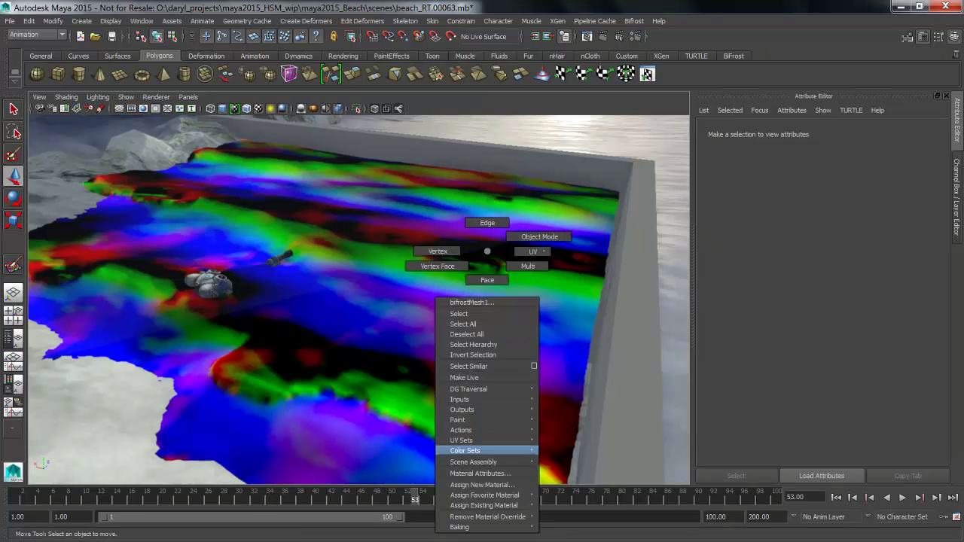
mouse_move(482, 430)
mouse_move(475, 450)
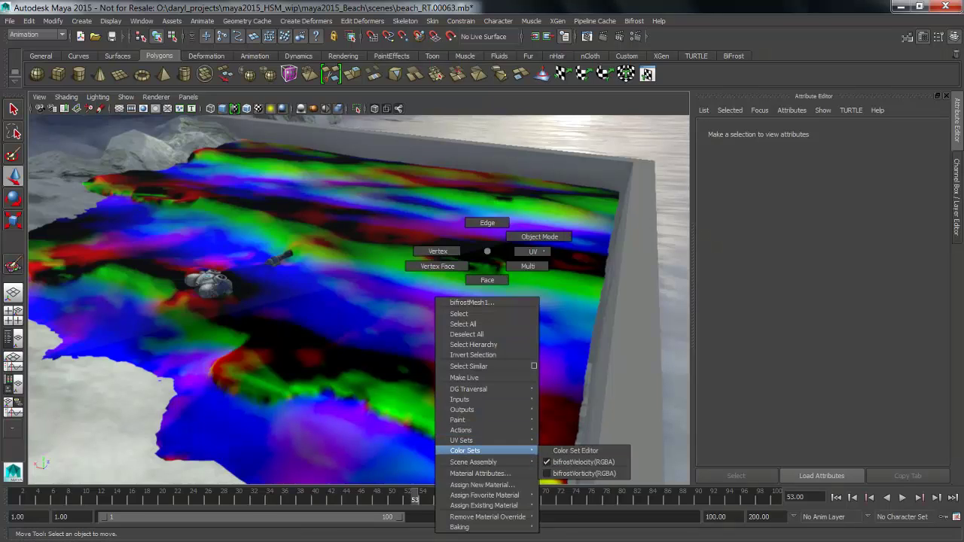
click(583, 472)
alt+drag(584, 473, 549, 440)
alt+middle_drag(550, 441, 489, 433)
alt+drag(490, 433, 467, 428)
alt+middle_drag(467, 428, 449, 426)
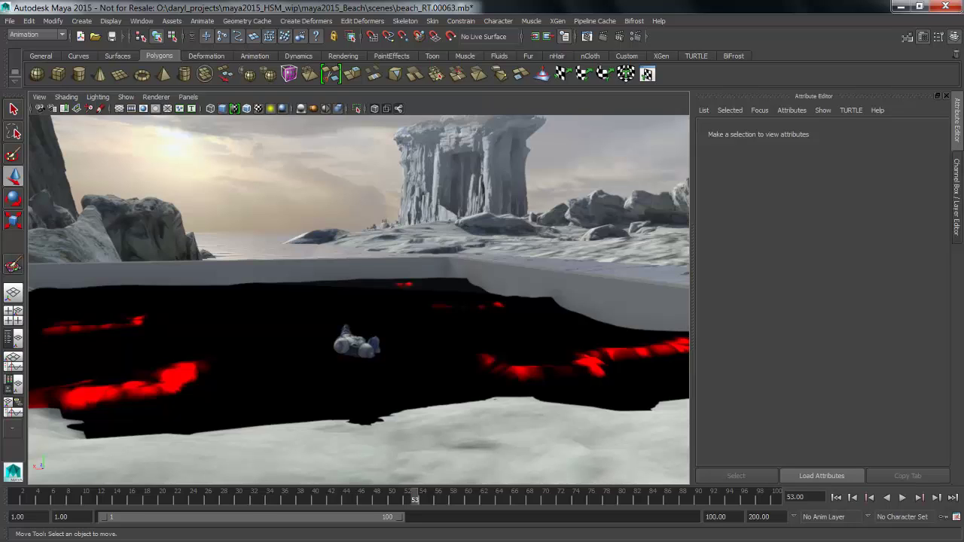
alt+middle_drag(448, 426, 449, 399)
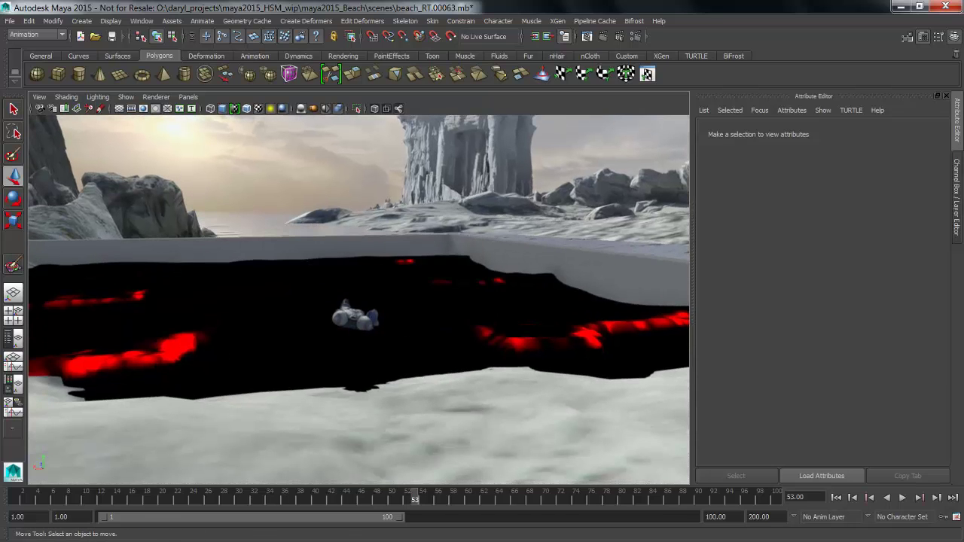
Step: Delete the imported liquid mesh together with bifrostLiquid1 and bifrostKillplane1 from the scene
click(421, 301)
key(Delete)
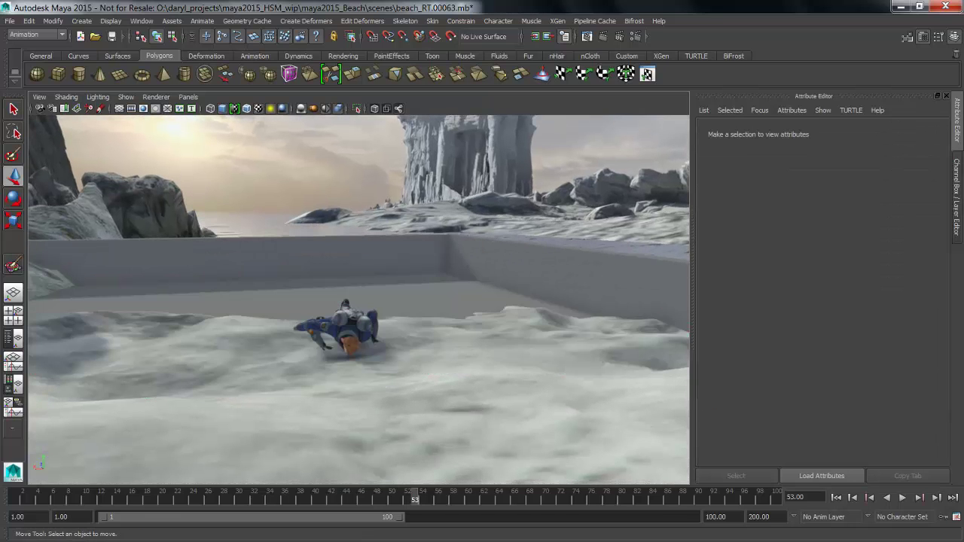
key(space)
drag(403, 224, 403, 252)
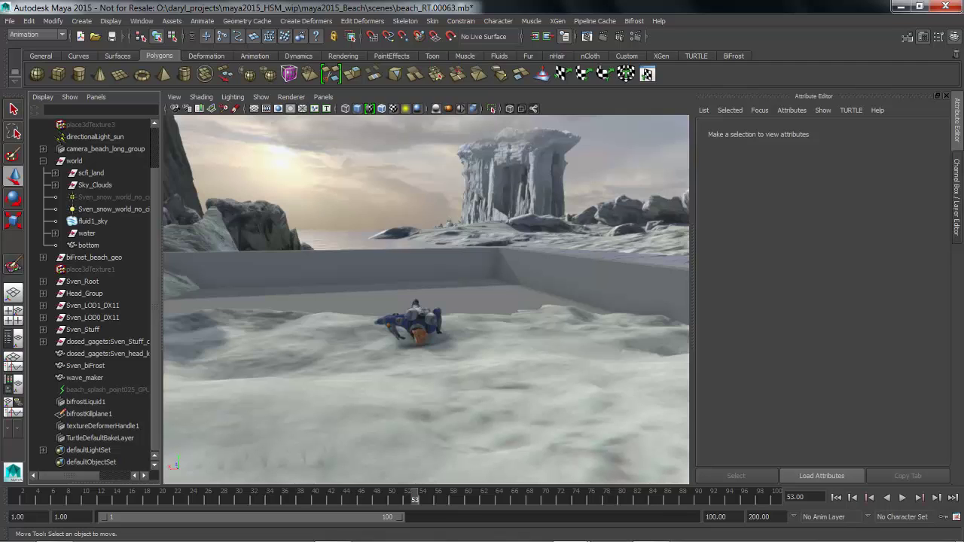
drag(86, 401, 89, 413)
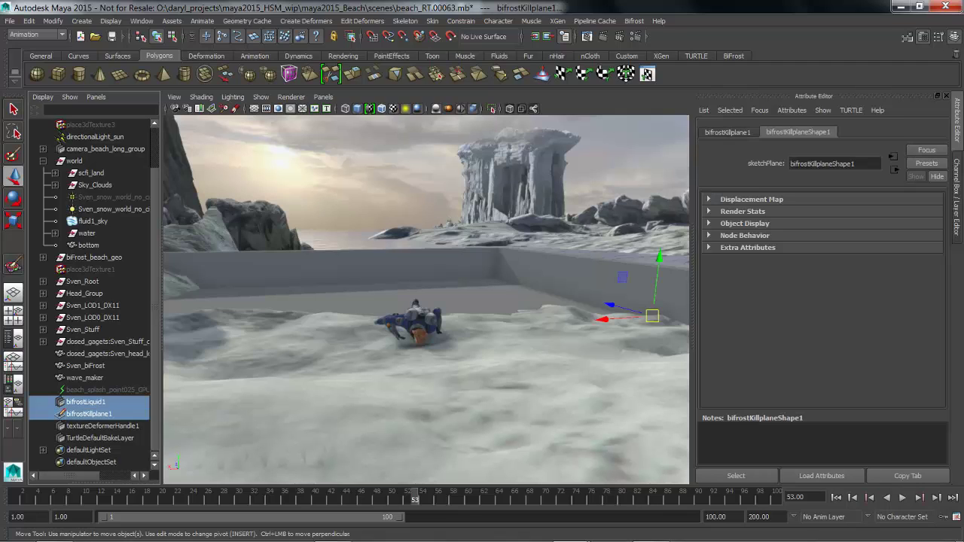
key(Delete)
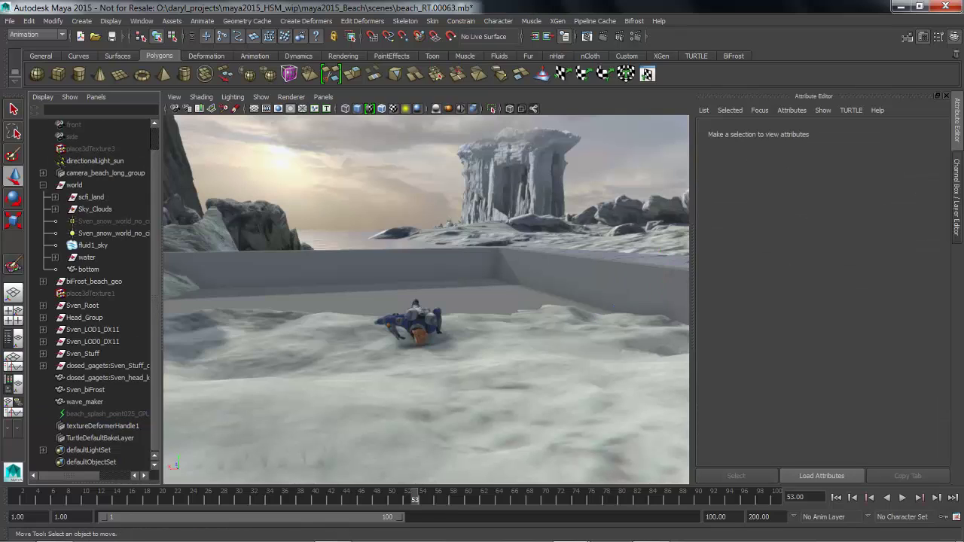
Step: Turn on Visibility for the beach_splash_point025_GPU2 cache object and inspect the splash geometry around the character
click(106, 414)
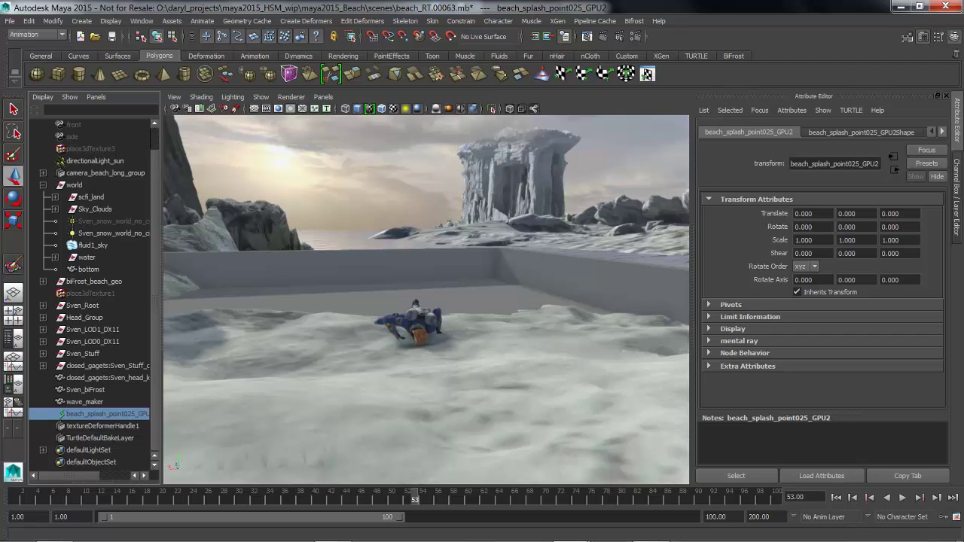
click(732, 328)
scroll(818, 298, down, 3)
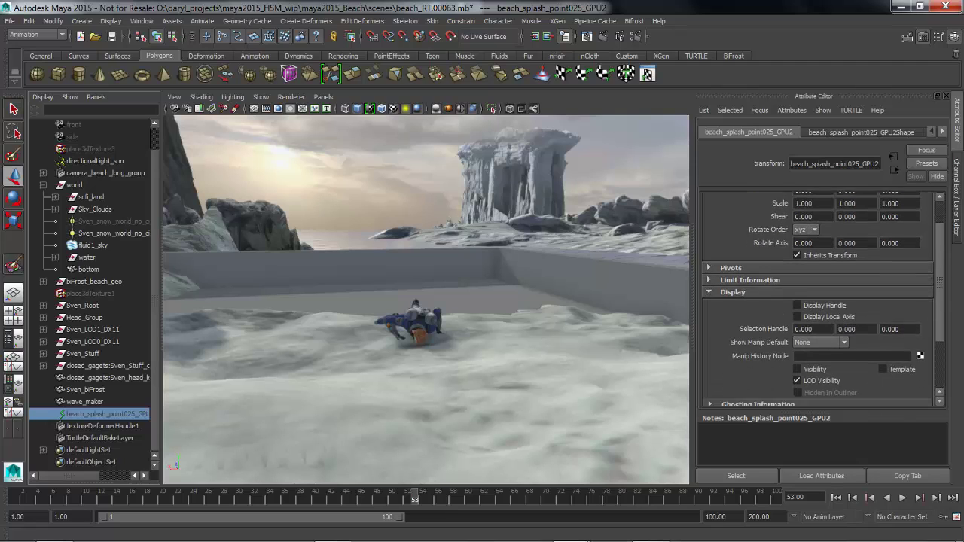
click(798, 359)
alt+drag(380, 214, 444, 475)
key(space)
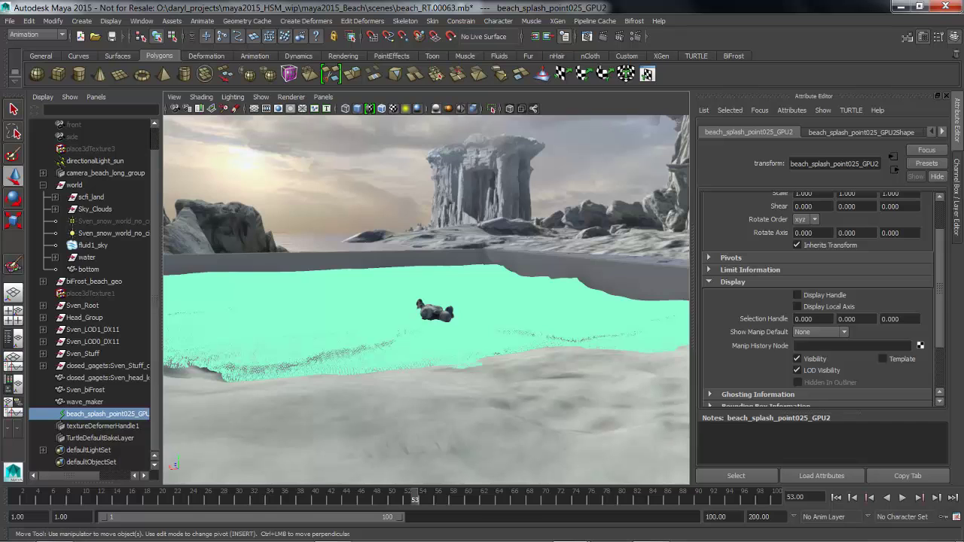
alt+drag(426, 301, 429, 361)
alt+right_drag(429, 362, 474, 365)
alt+drag(475, 365, 465, 367)
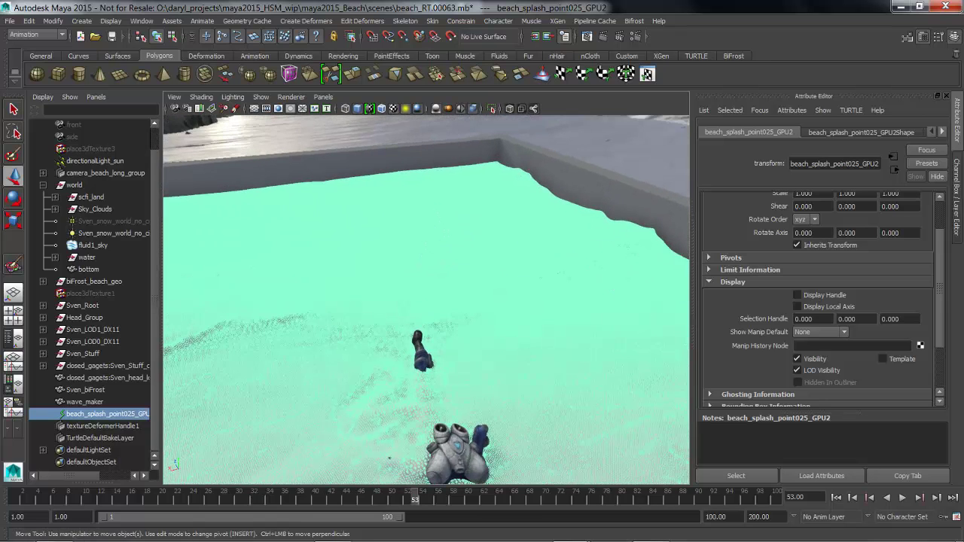
alt+right_drag(466, 367, 425, 365)
alt+drag(425, 365, 424, 348)
alt+right_drag(424, 348, 392, 346)
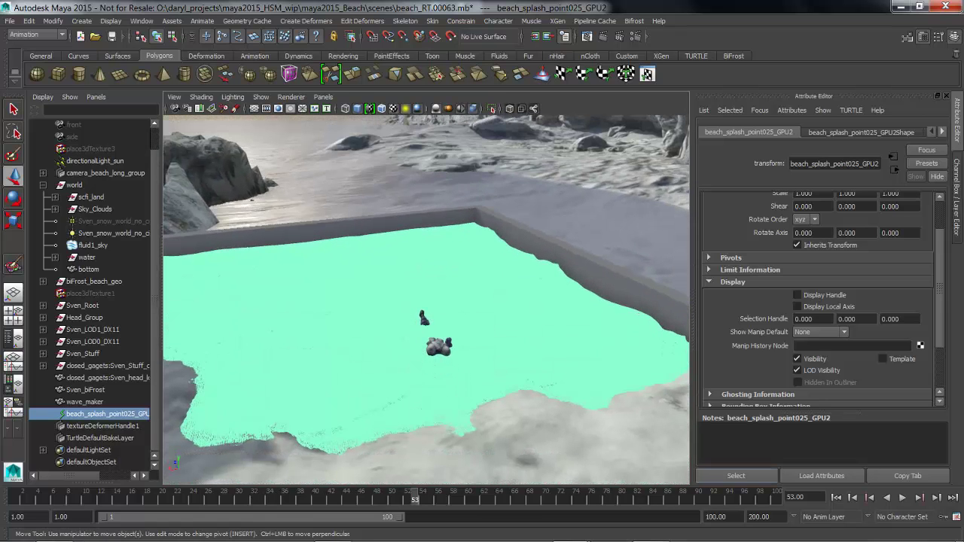
Step: Set the end of the playback range to frame 200
click(716, 516)
double_click(717, 516)
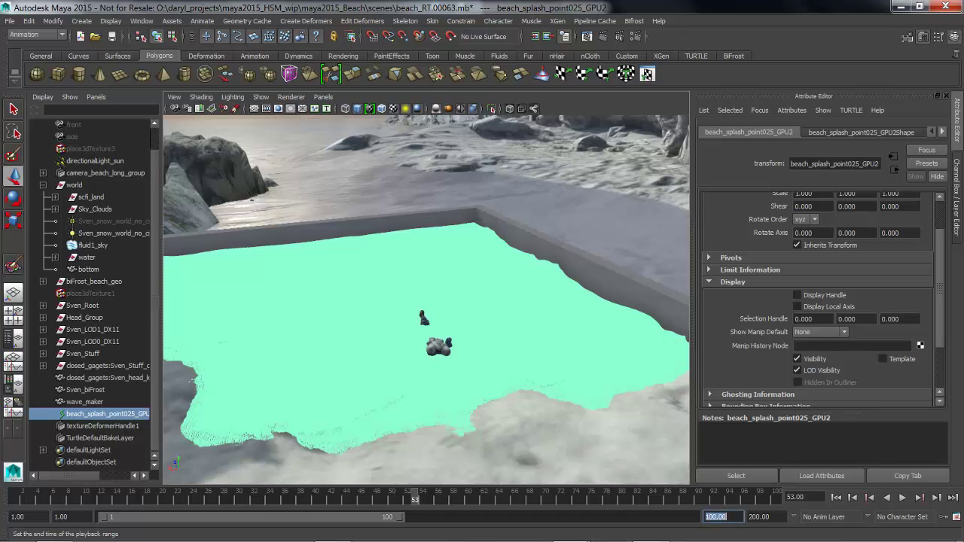
text(200)
key(Return)
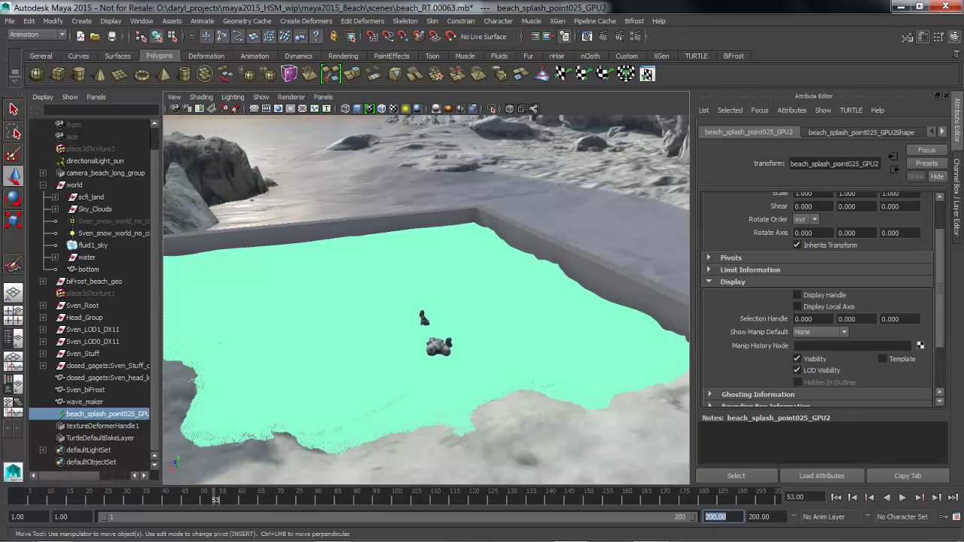
Step: Deselect the GPU cache and play the animation in an enlarged perspective view to review the splashing water
click(557, 429)
alt+drag(557, 430, 557, 381)
alt+middle_drag(558, 380, 608, 382)
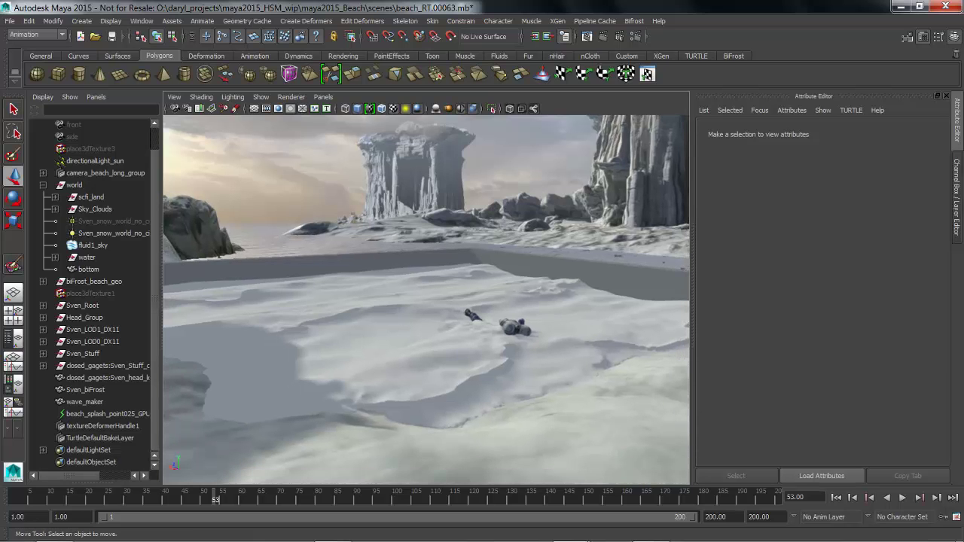
click(902, 498)
key(space)
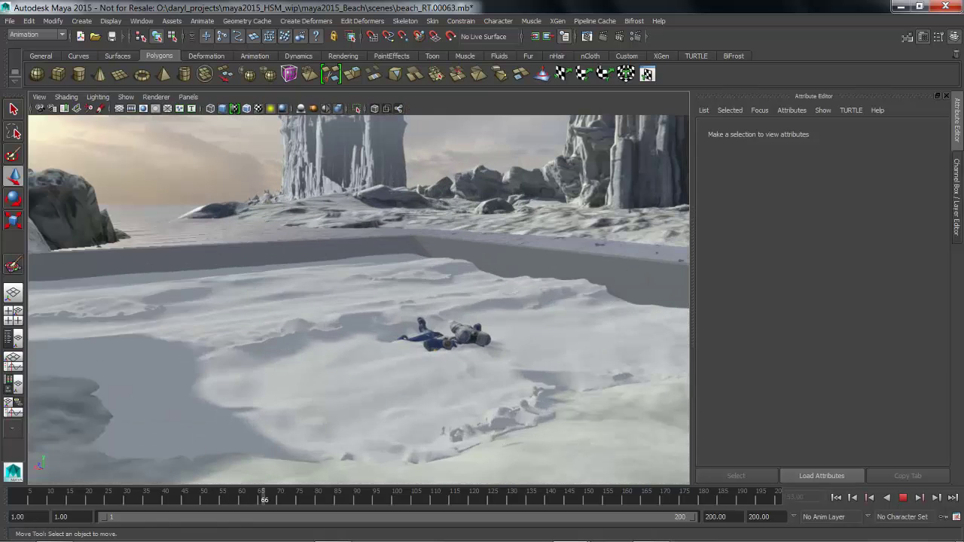
alt+middle_drag(597, 355, 578, 333)
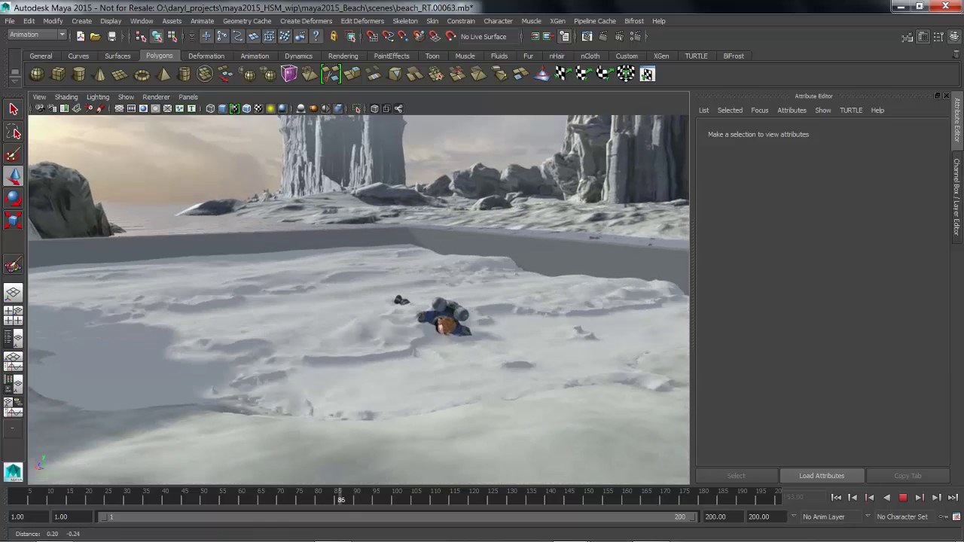
alt+right_drag(578, 333, 589, 334)
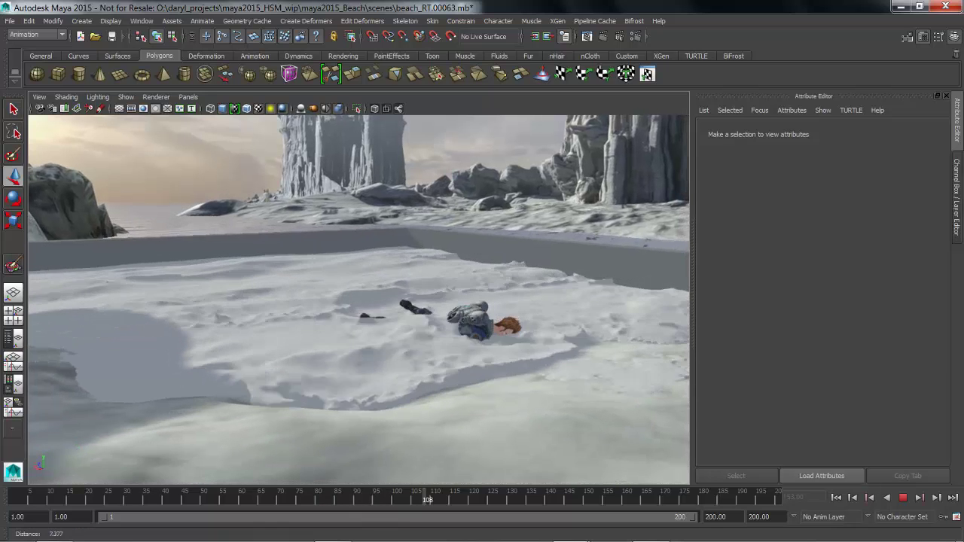